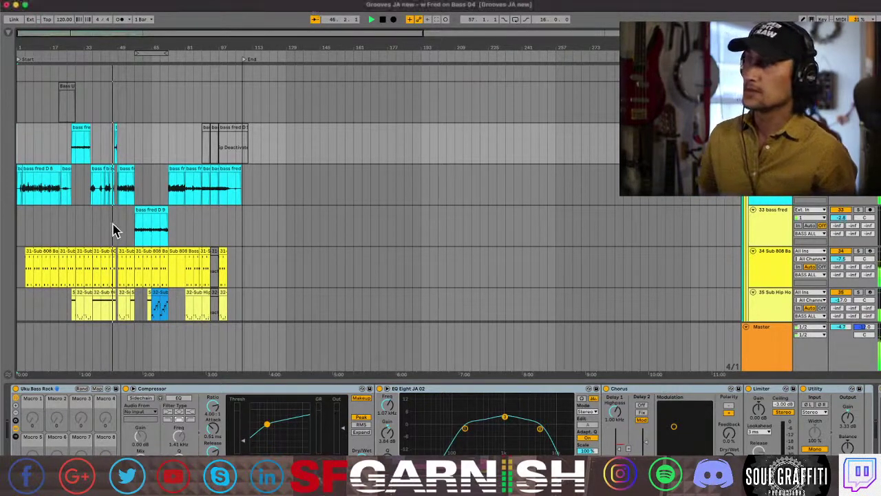
Step: Examine the bass and sub bass clips around bars 44 to 50 in close-up during playback
key("plus")
key("plus")
key("plus")
key("plus")
key("plus")
key("plus")
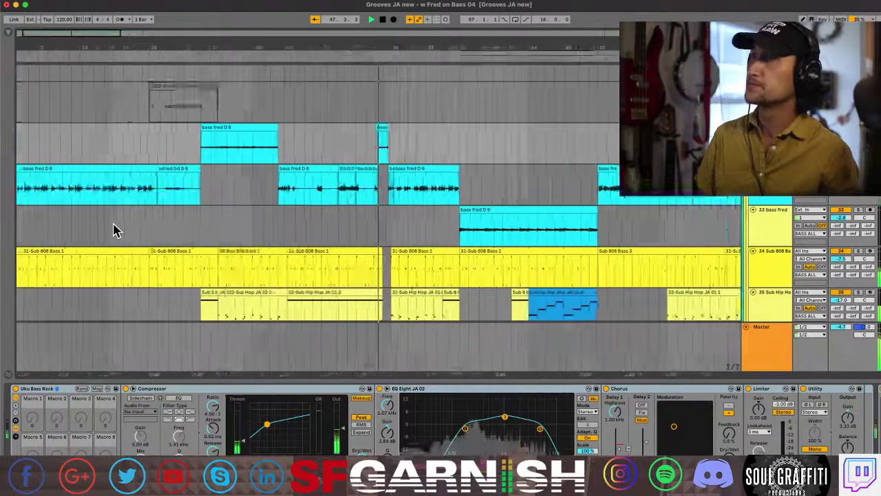
key("plus")
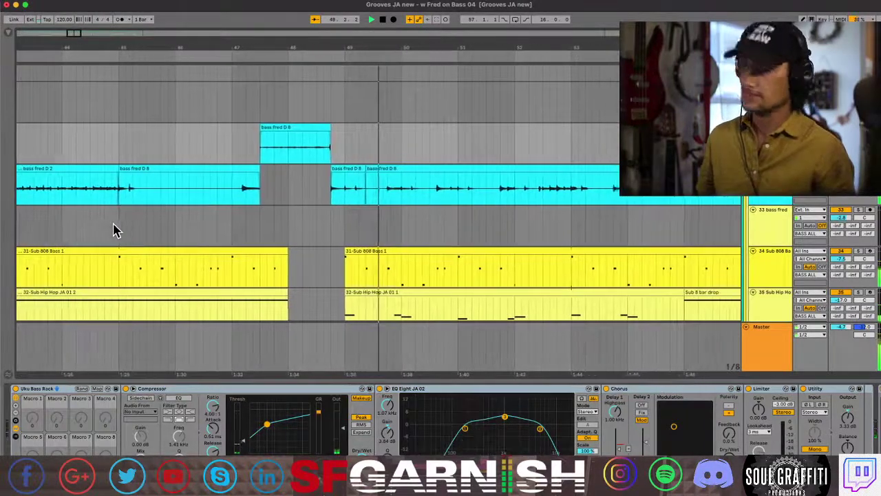
key("plus")
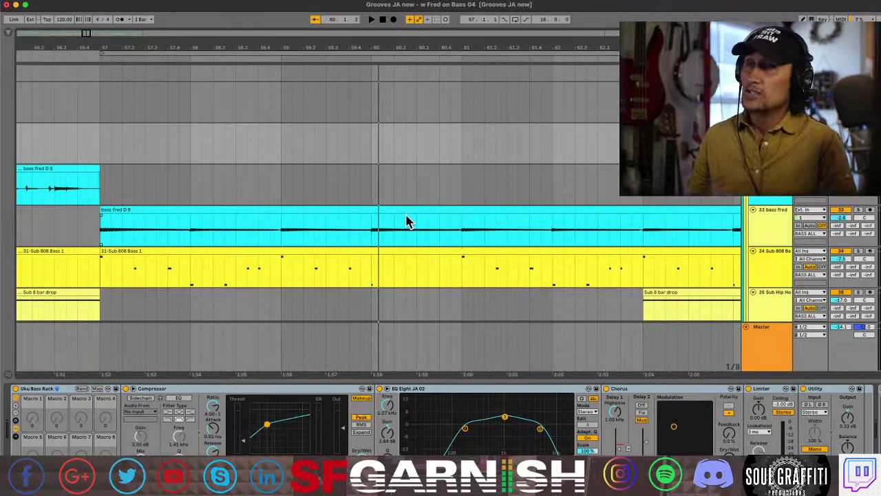
Step: Highlight bar 60 of the bass fred D 9 clip and the start of the Sub 808 Bass clip from bar 57
left_click(372, 239)
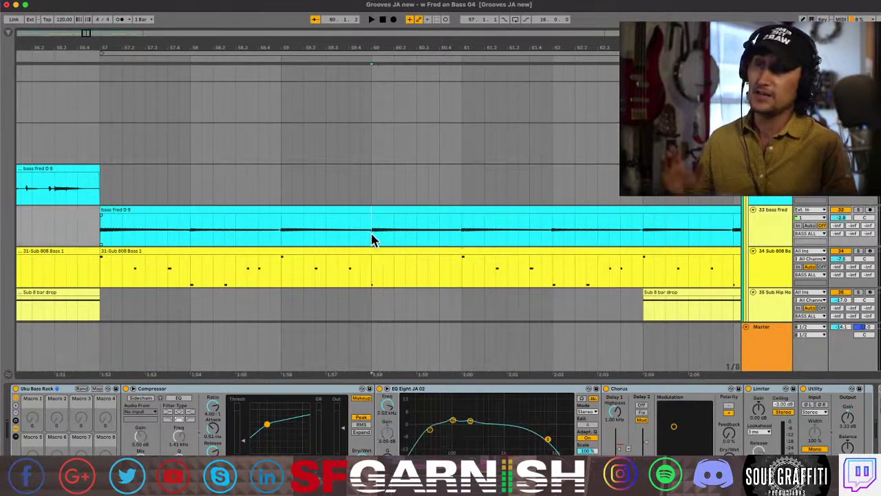
left_click_drag(372, 238, 466, 239)
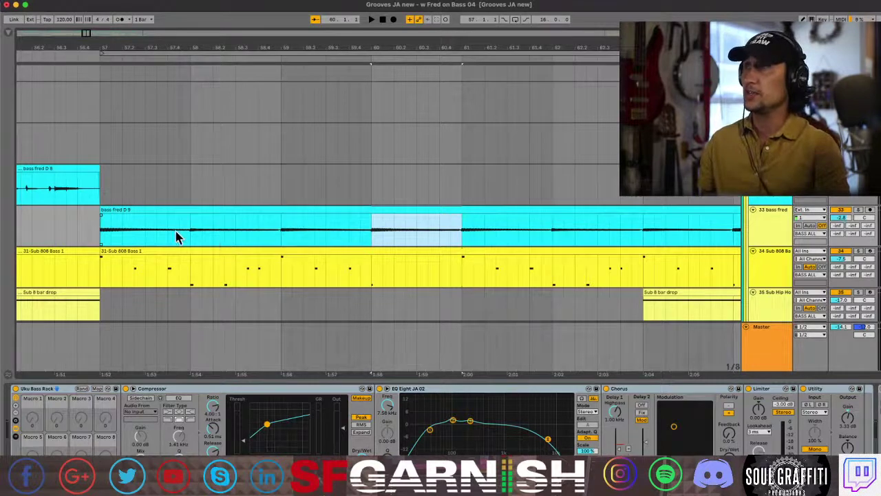
left_click(102, 238)
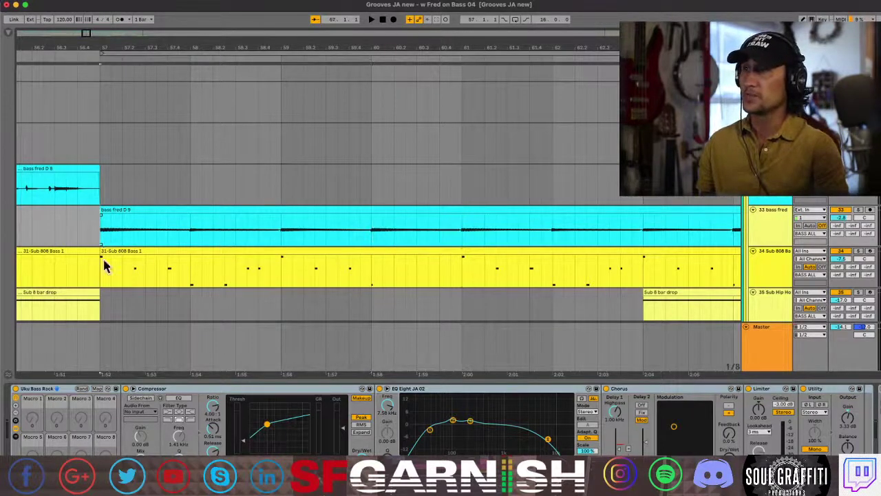
left_click(107, 281)
left_click_drag(100, 281, 342, 273)
scroll(344, 274, "down", 3)
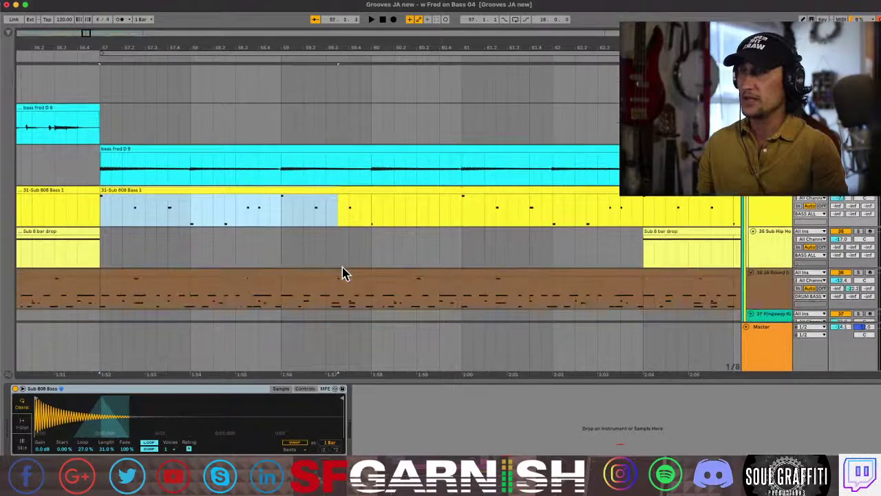
Step: Highlight the gourd drum part, then the Congas, Son Montuno and Guaguanco clips, from bar 57 to just past bar 60
left_click_drag(102, 301, 407, 299)
scroll(408, 299, "down", 8)
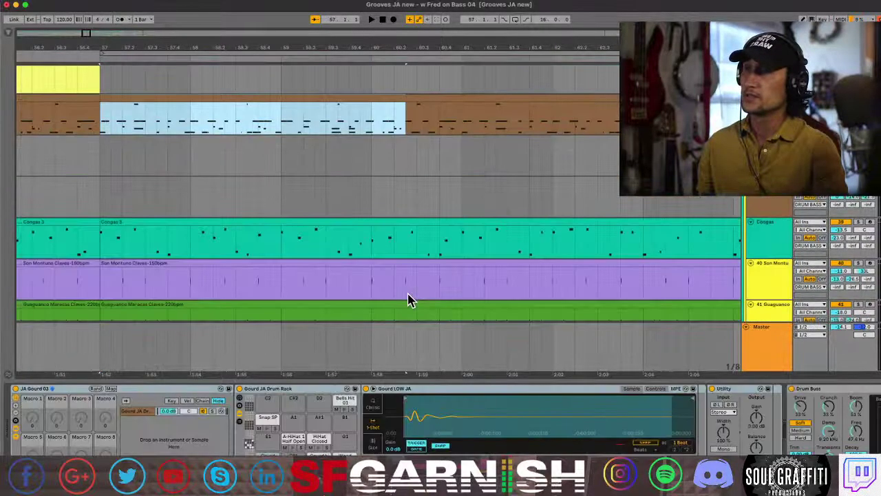
scroll(408, 298, "down", 4)
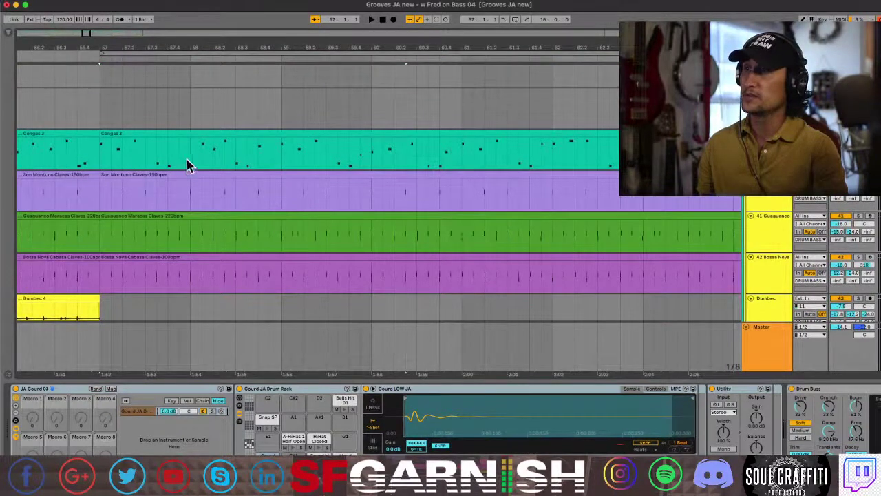
mouse_move(102, 165)
left_click_drag(102, 165, 405, 253)
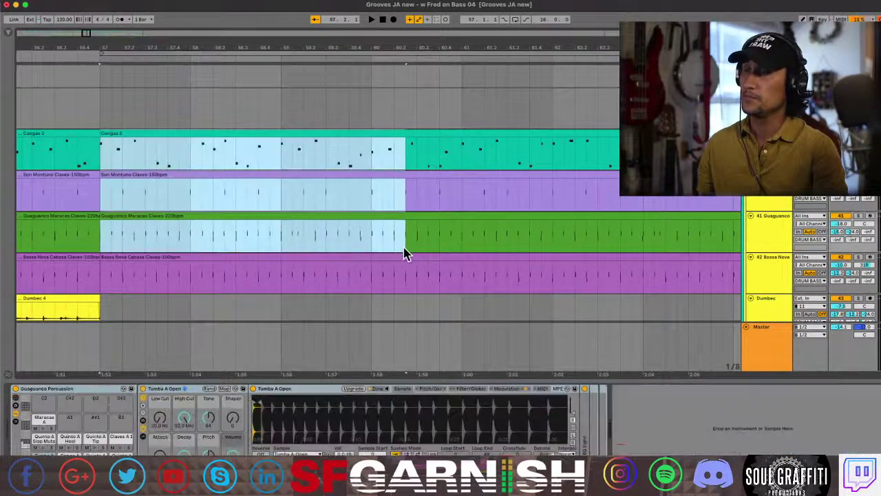
Step: Look through the remaining guitar, melody and vocal tracks for clips in the section starting at bar 57
scroll(405, 253, "down", 15)
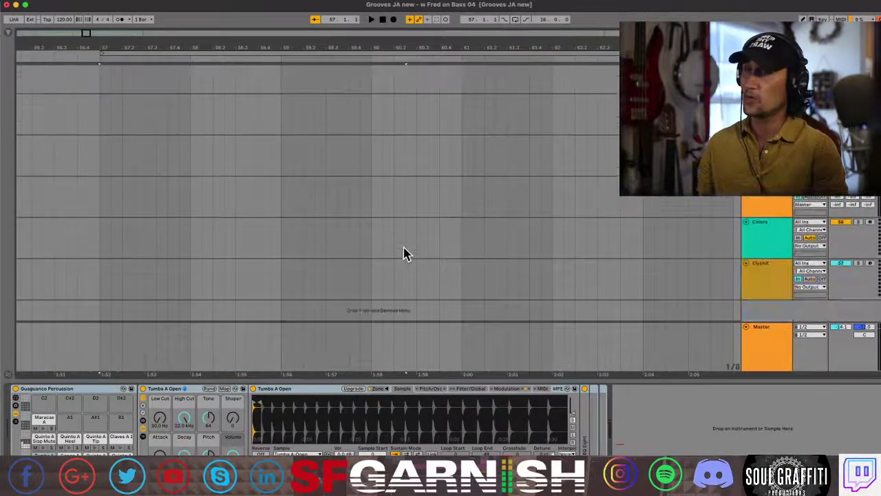
scroll(405, 253, "up", 15)
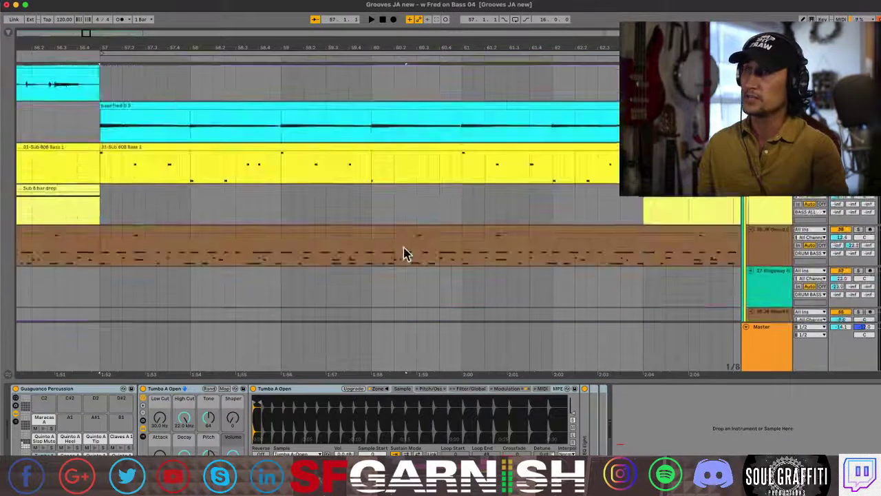
scroll(405, 253, "up", 5)
scroll(314, 309, "up", 10)
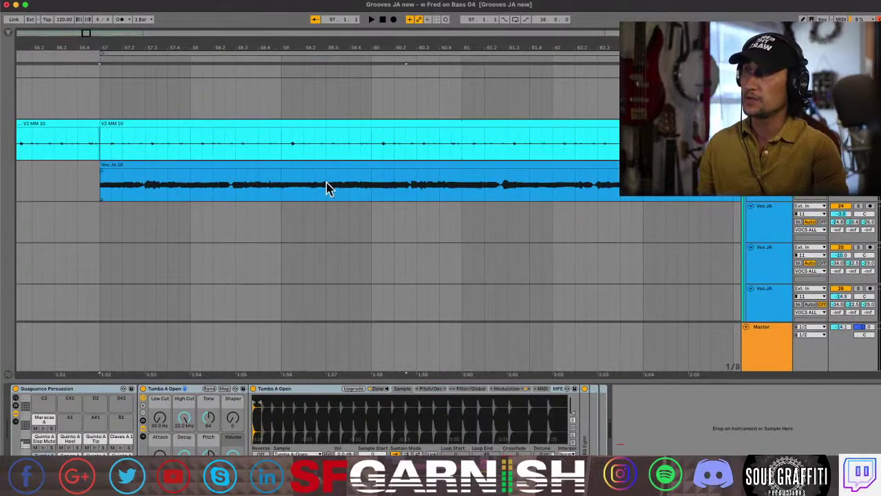
scroll(318, 151, "up", 8)
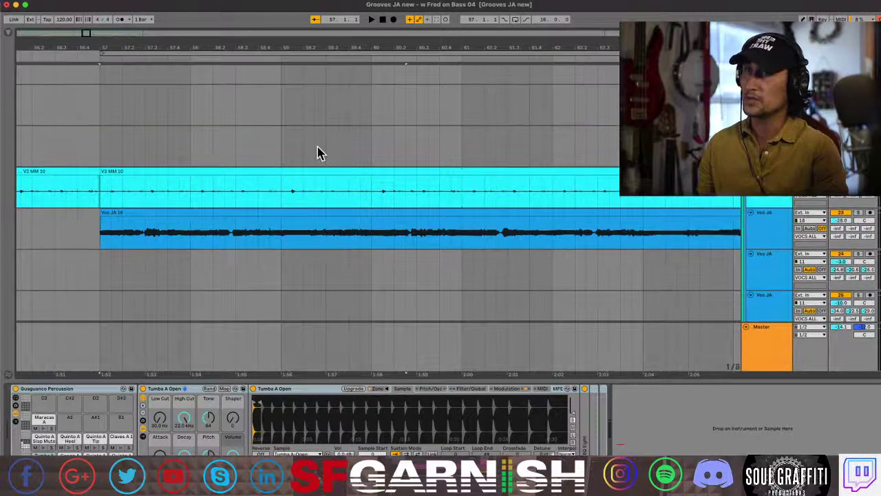
scroll(318, 152, "up", 10)
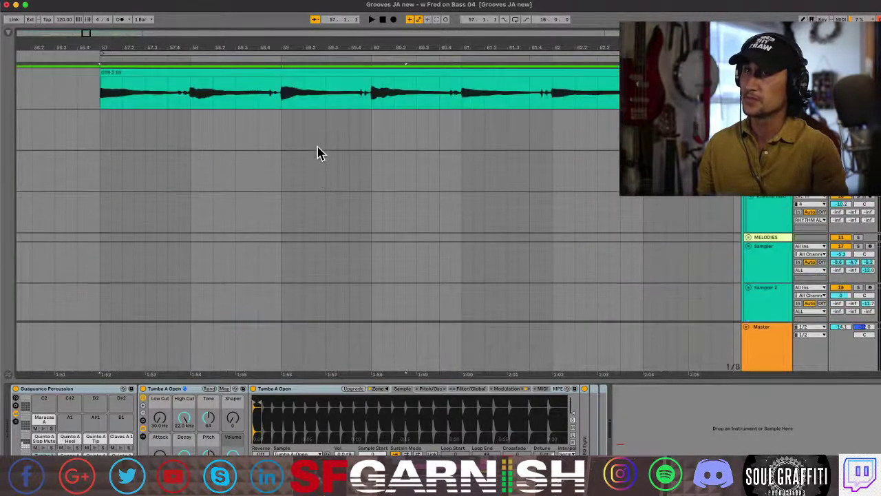
scroll(319, 151, "down", 6)
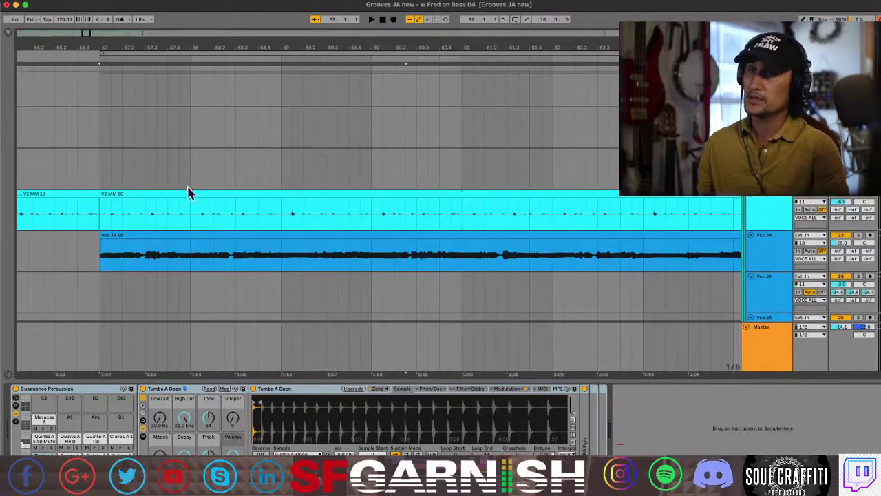
Step: Audition V2 MM track 22 soloed from bar 57, clearing the solo and stopping playback at the end
left_click(98, 223)
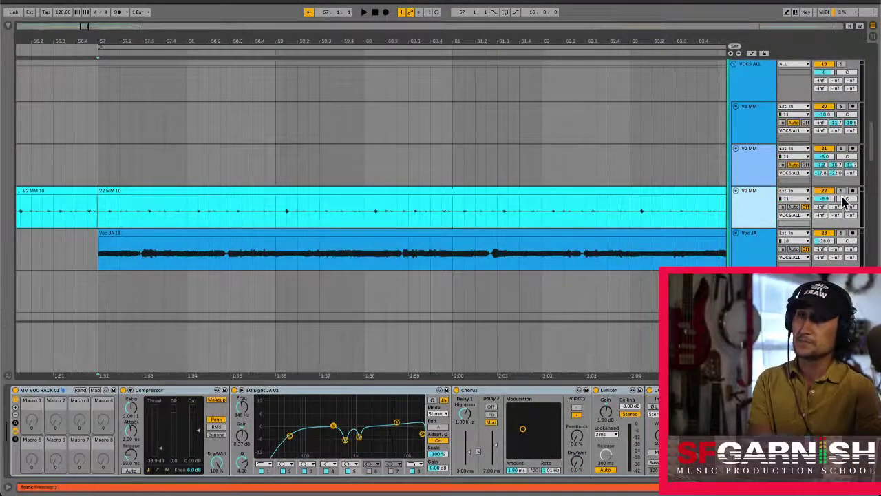
left_click(105, 212)
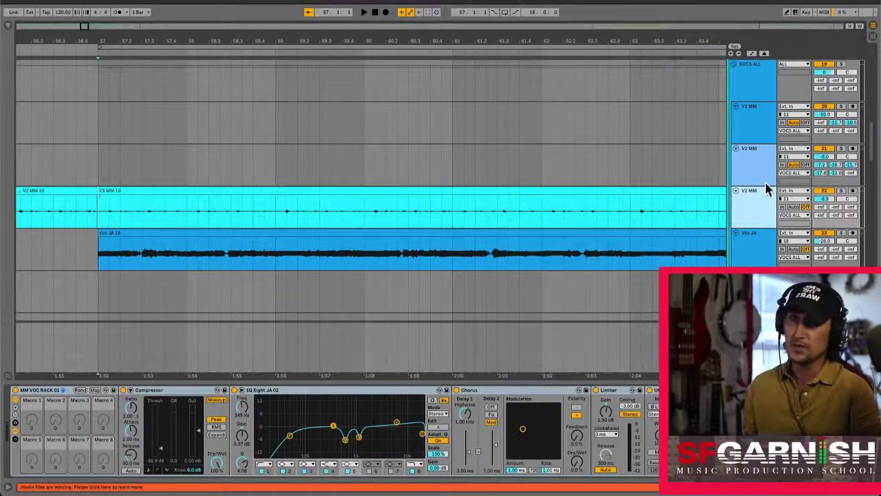
left_click(841, 192)
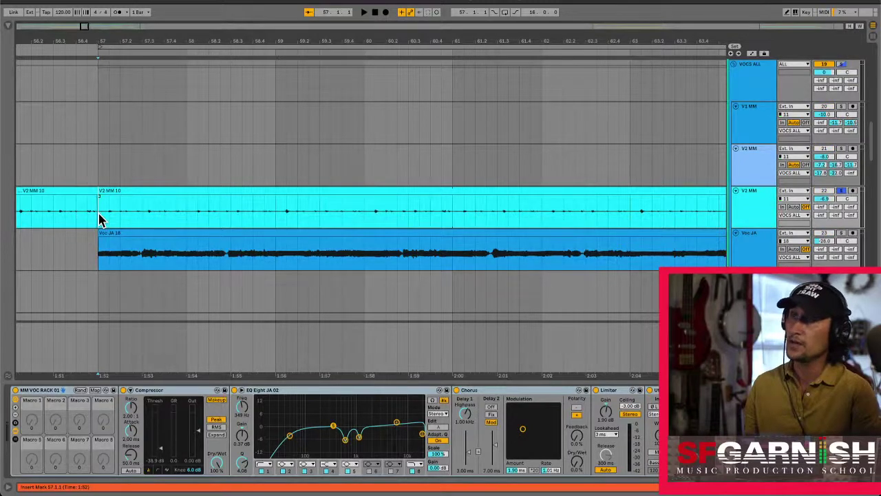
key("space")
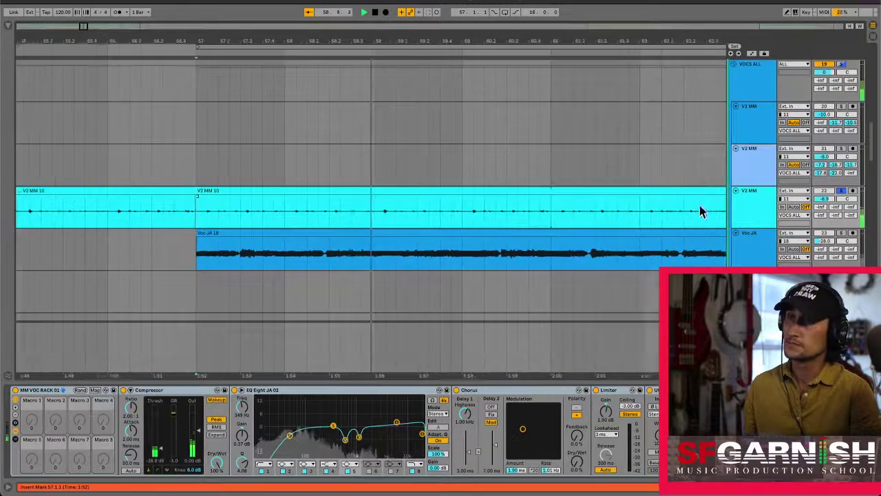
left_click(841, 190)
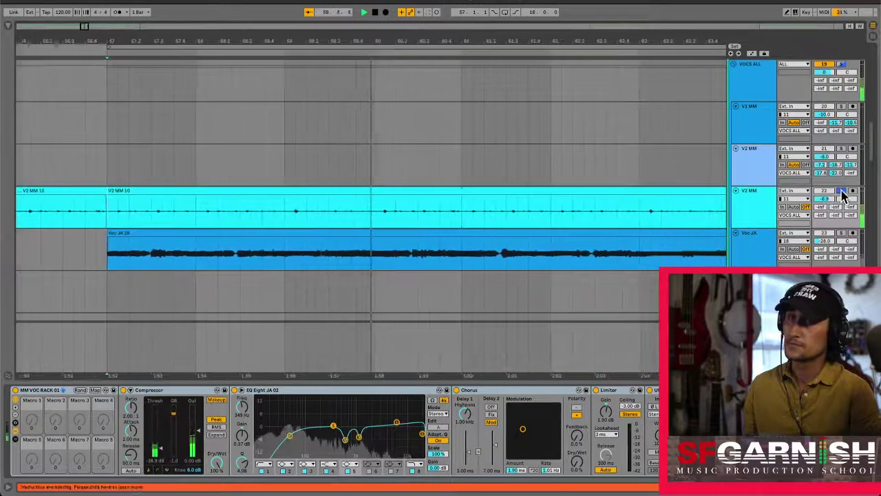
key("space")
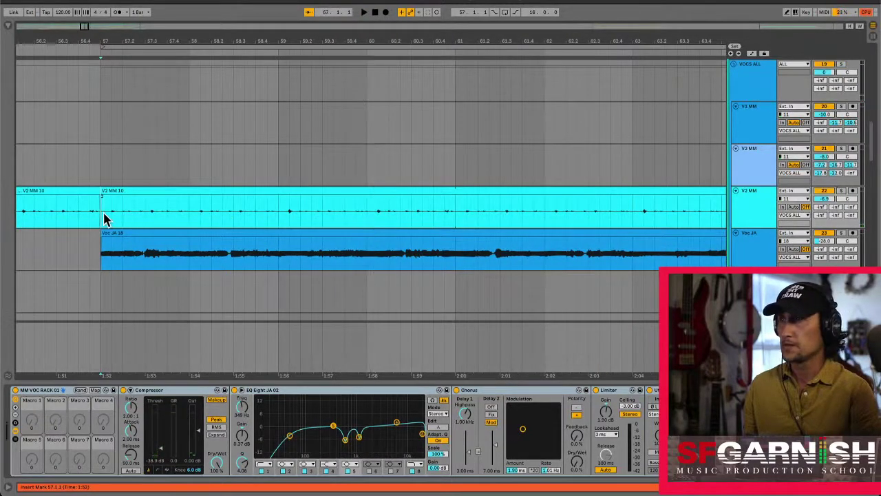
Step: Rename V2 MM track 22 as Beatbox Whisp
left_click(751, 202)
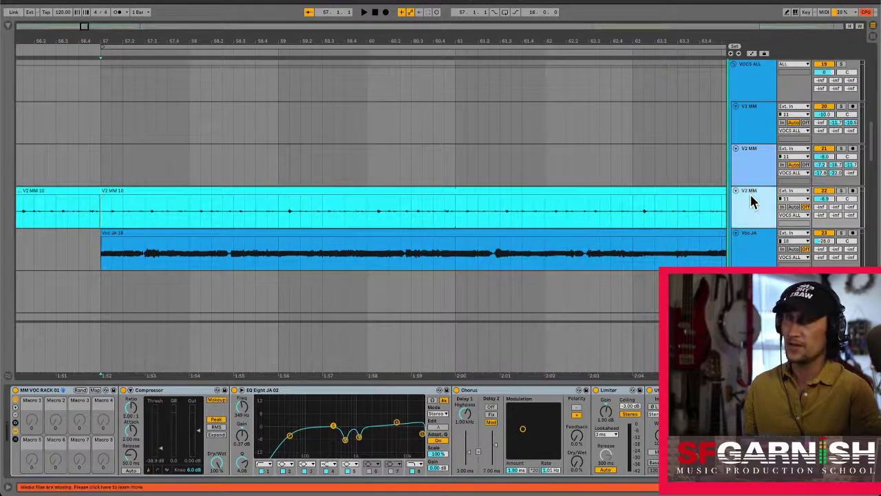
key("ctrl+r")
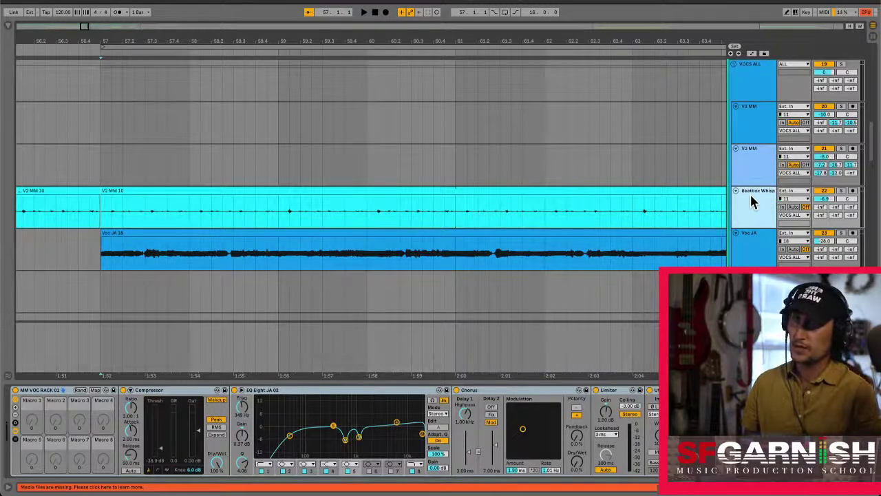
left_click(132, 207)
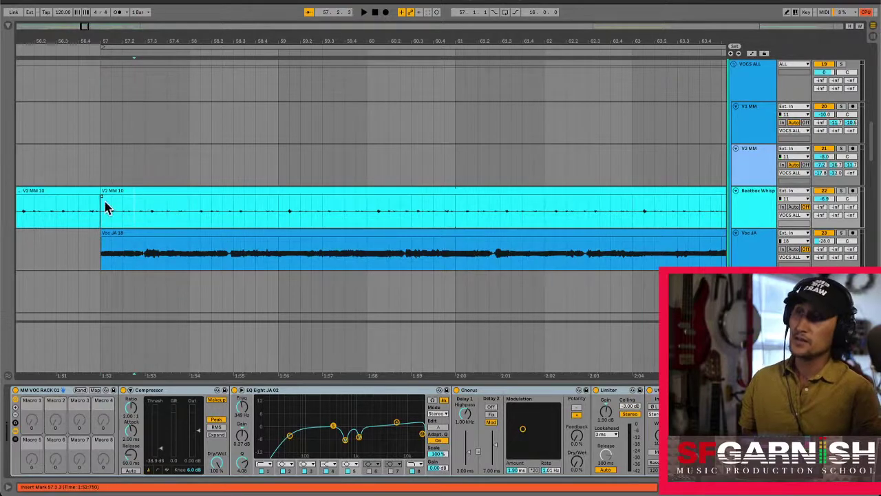
left_click(118, 215)
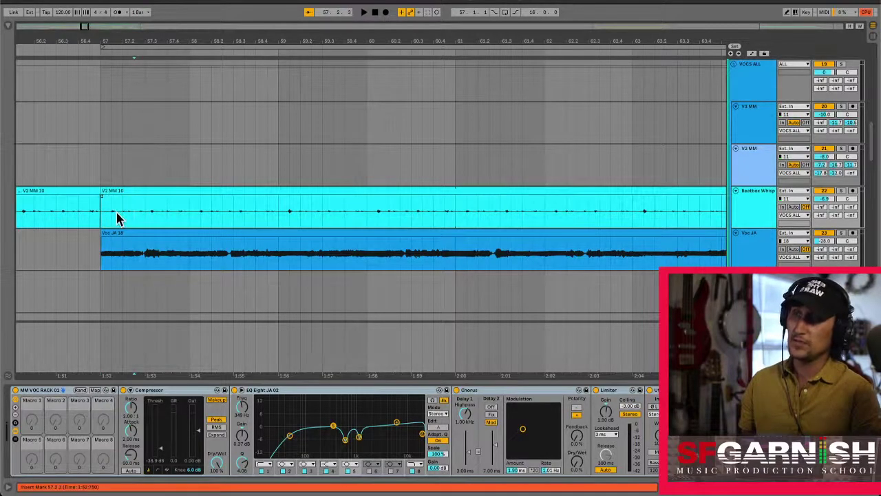
Step: Select the Voc JA 18 clip that starts at bar 57, with the whole section in view
key("minus")
key("minus")
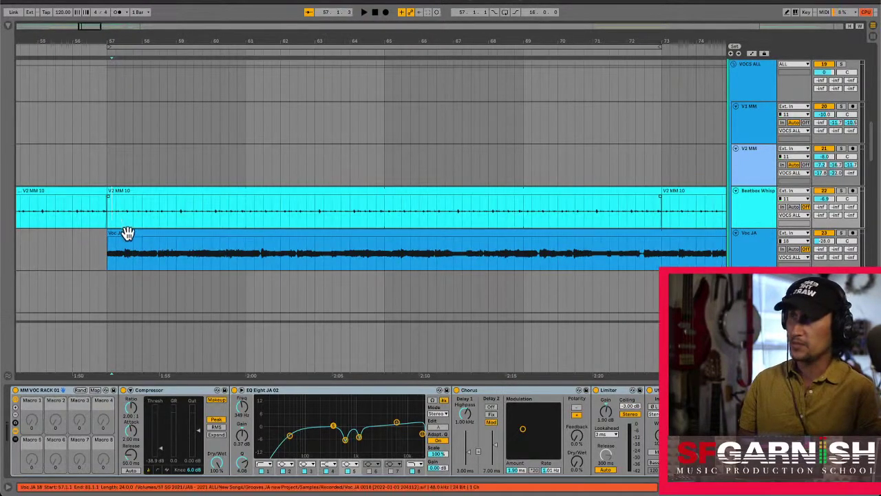
left_click(128, 233)
Step: Audition the GTR 5, GTR 3 and GTR Electric 4 tracks in turn, each soloed, with playback starting at bar 57
scroll(313, 253, "up", 15)
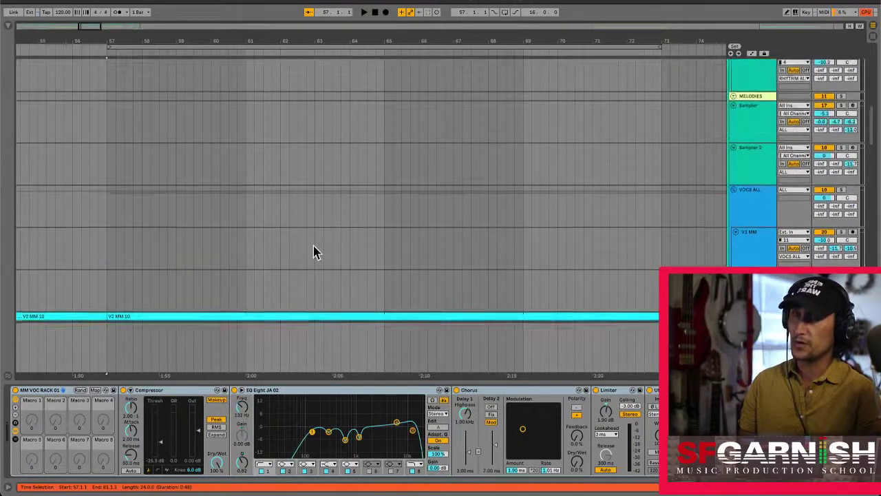
scroll(313, 253, "up", 5)
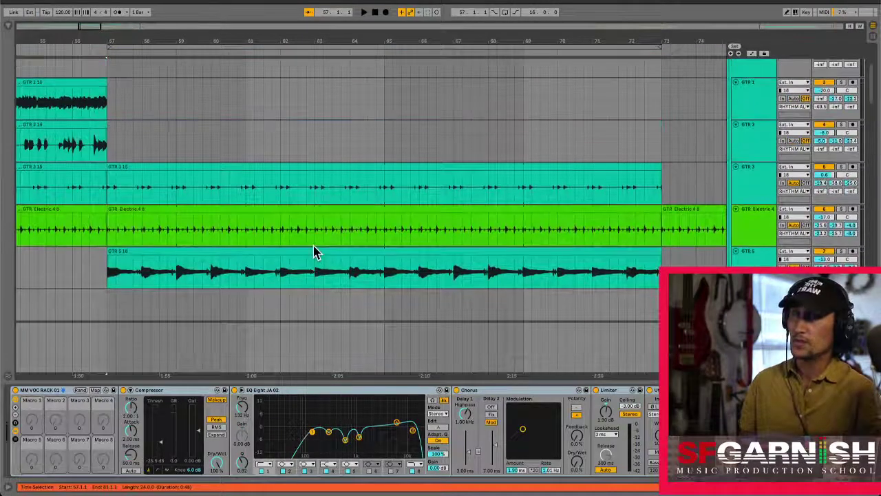
left_click(107, 190)
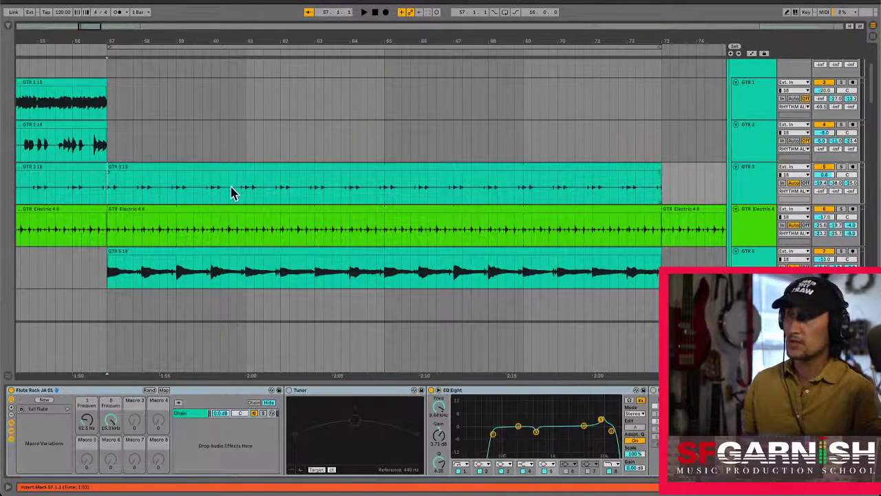
scroll(232, 190, "down", 2)
left_click(108, 206)
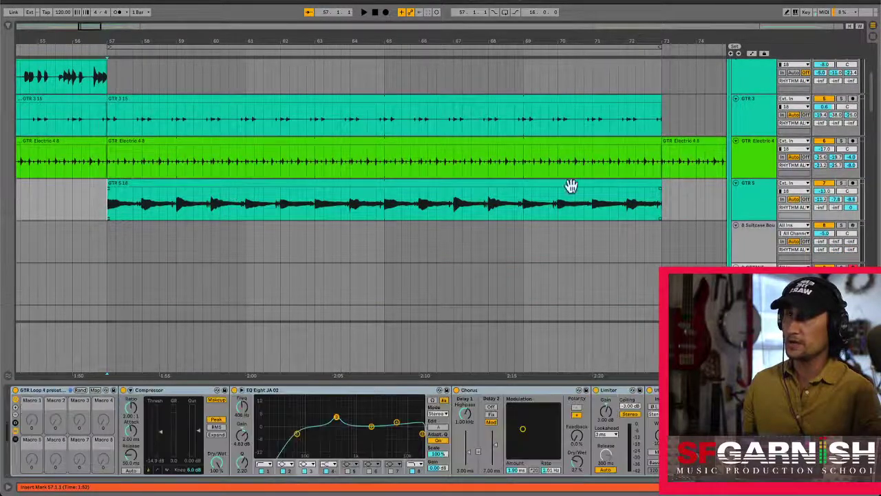
left_click(840, 184)
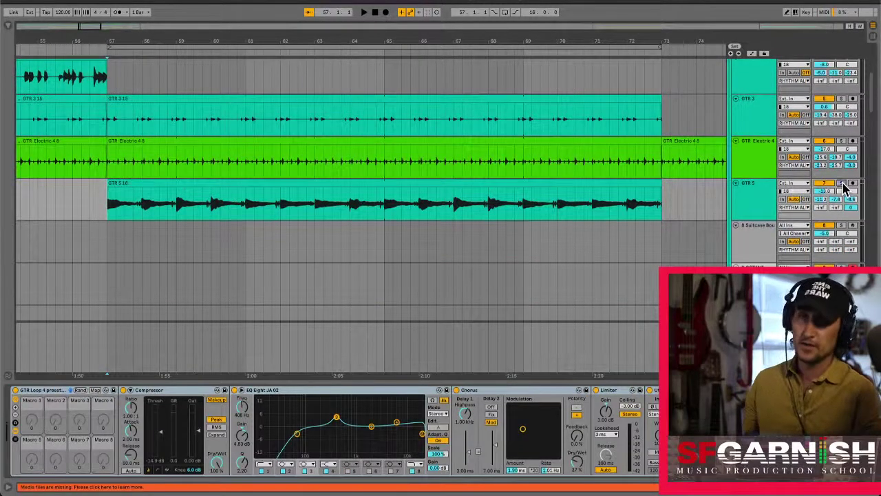
key("space")
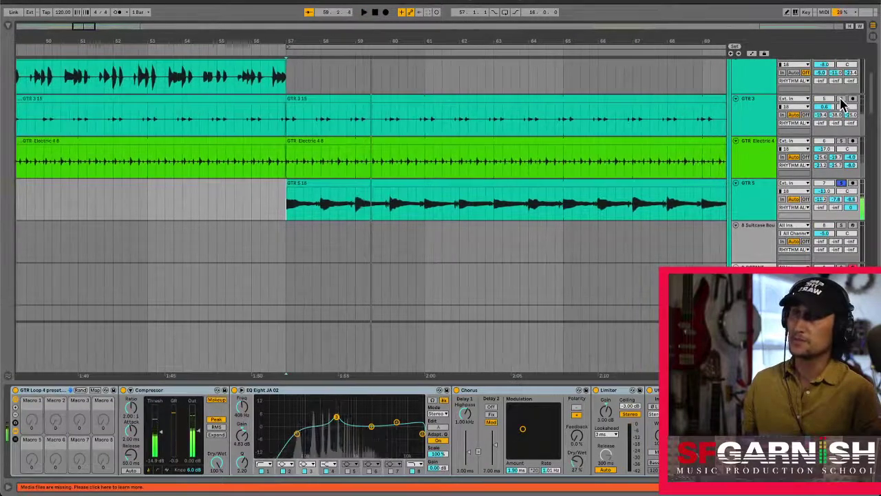
left_click(841, 99)
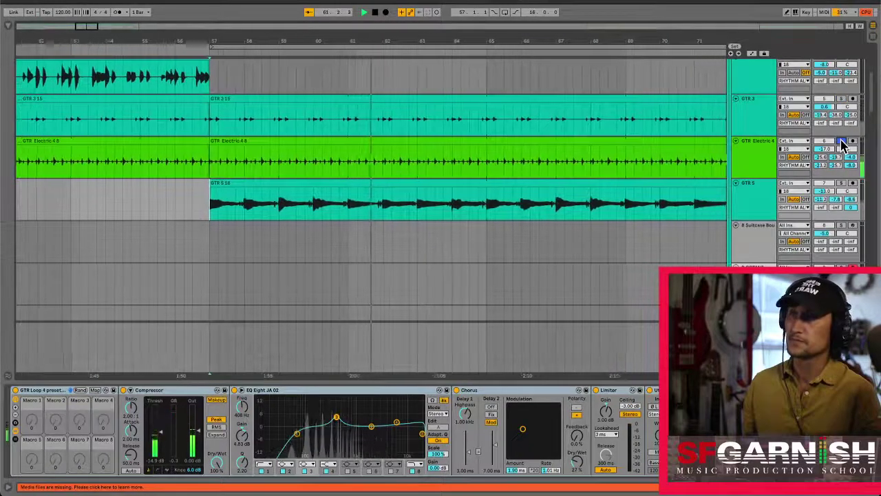
key("space")
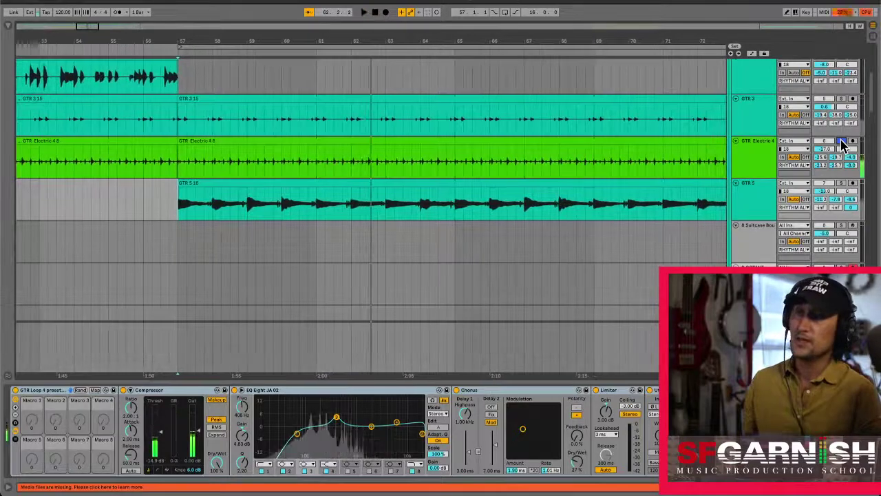
Step: Return the playback start to bar 57 and clear the solo on the GTR Electric 4 track
left_click(177, 168)
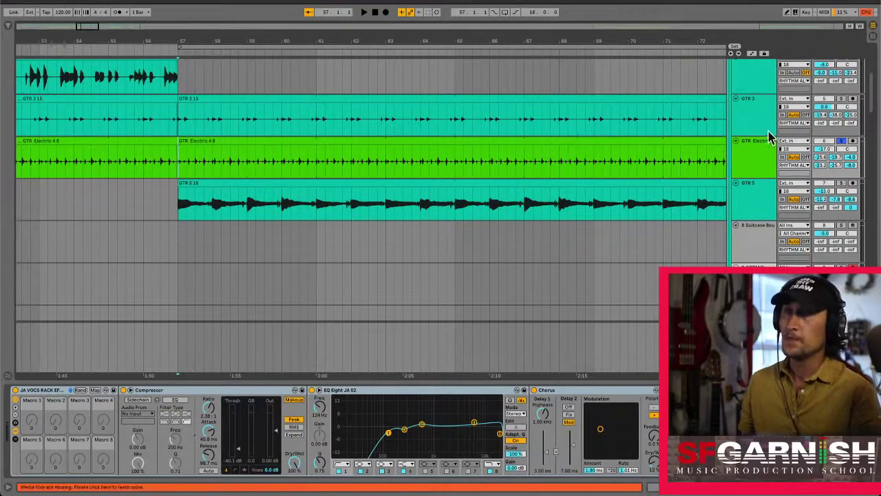
left_click(841, 141)
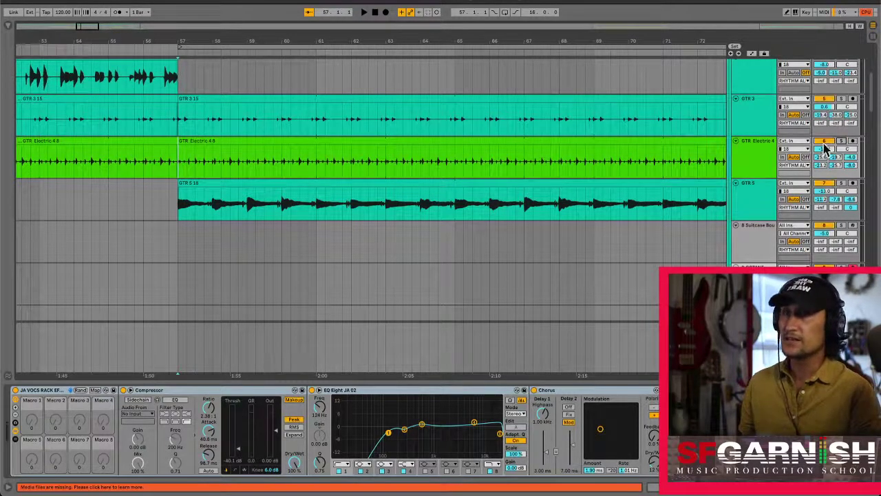
left_click(753, 155)
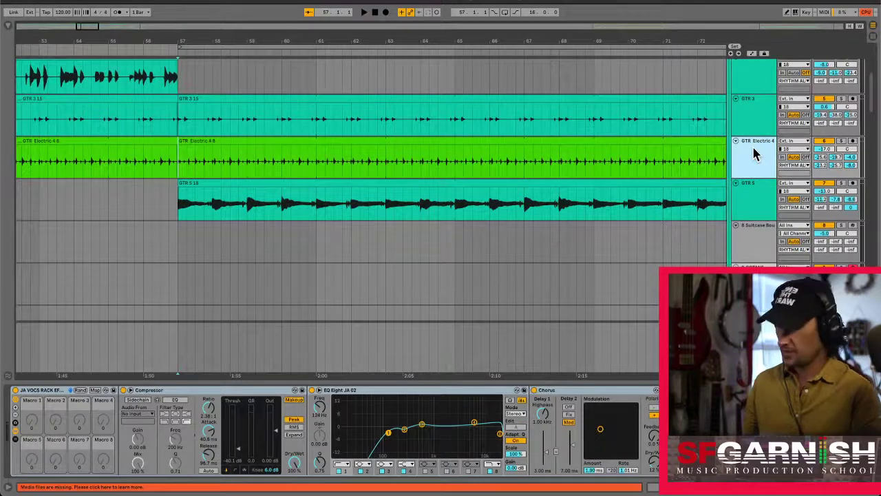
Step: Move the Beatbox Whisp track out of the vocal group into the DRUM BASS ALL group, directly above BASS ALL
scroll(753, 155, "down", 15)
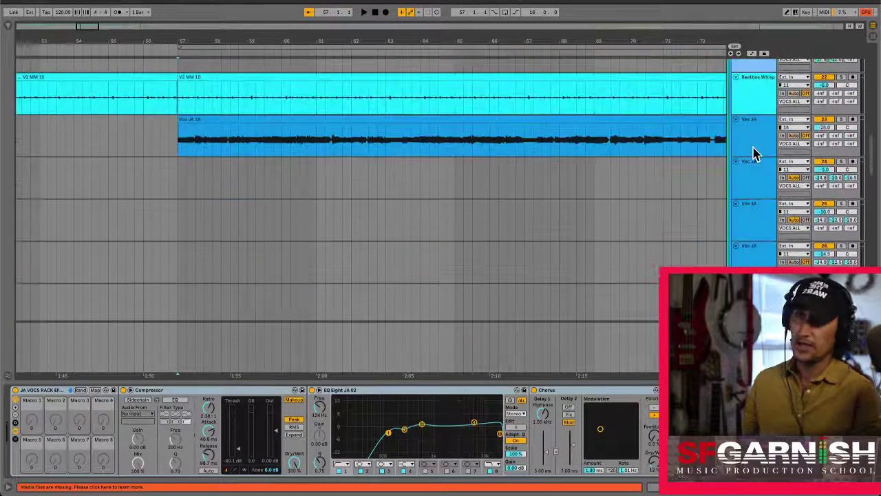
left_click(753, 158)
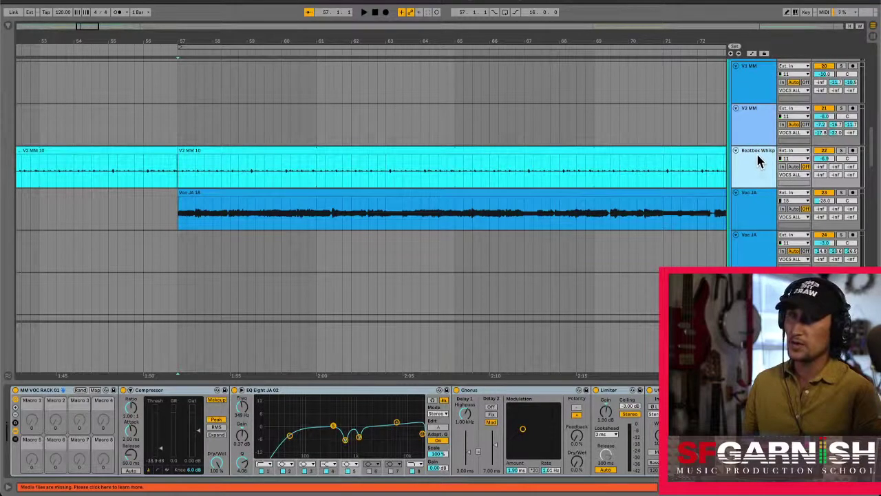
scroll(757, 159, "down", 7)
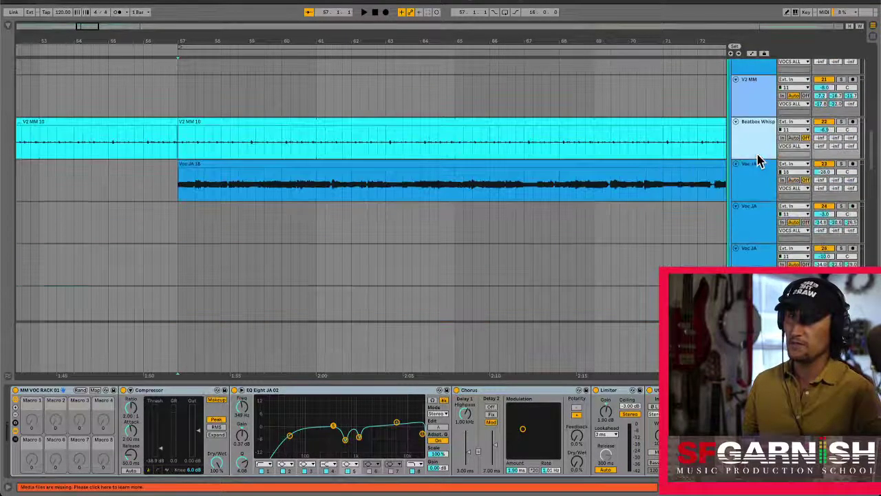
scroll(757, 158, "down", 1)
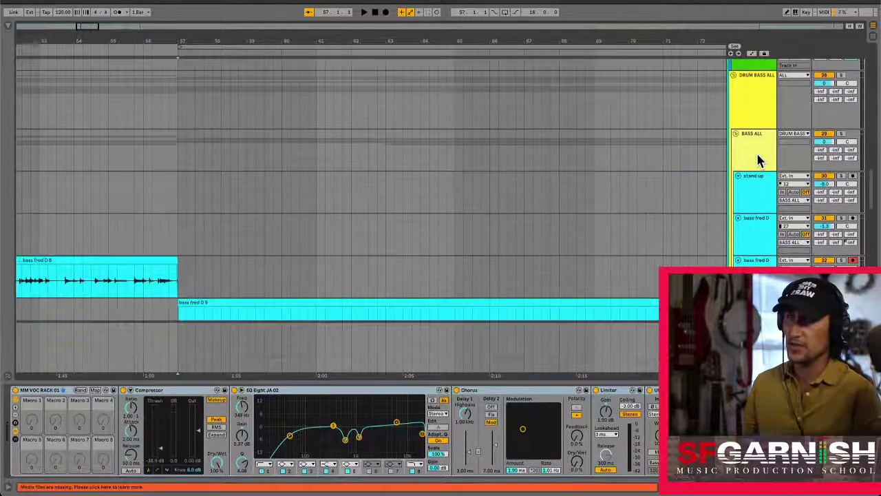
scroll(757, 160, "up", 3)
scroll(754, 193, "up", 5)
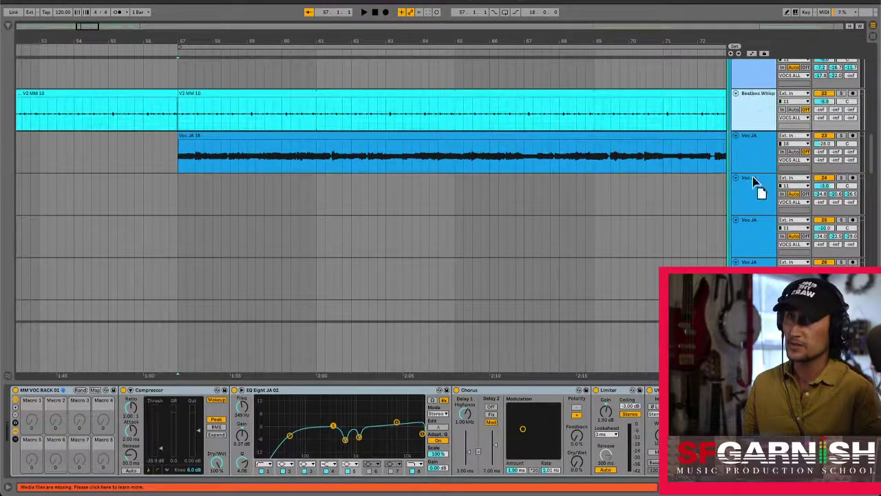
scroll(757, 186, "down", 1)
scroll(757, 236, "down", 5)
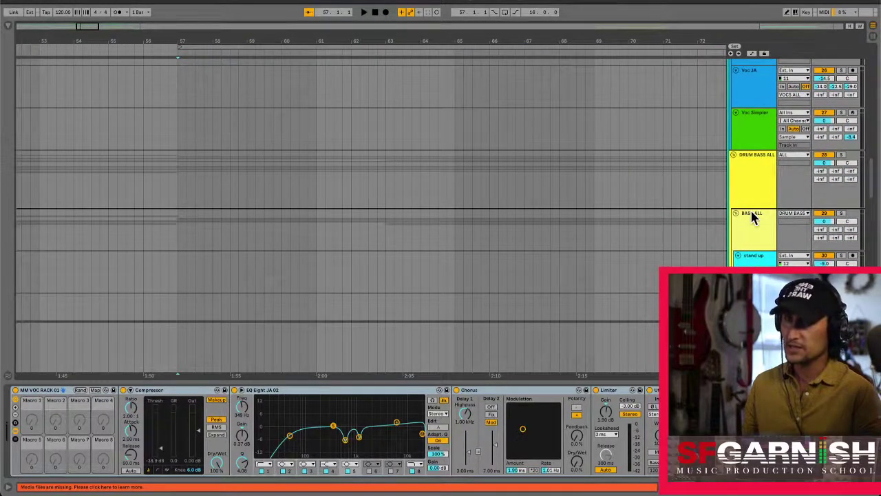
left_click_drag(751, 212, 752, 212)
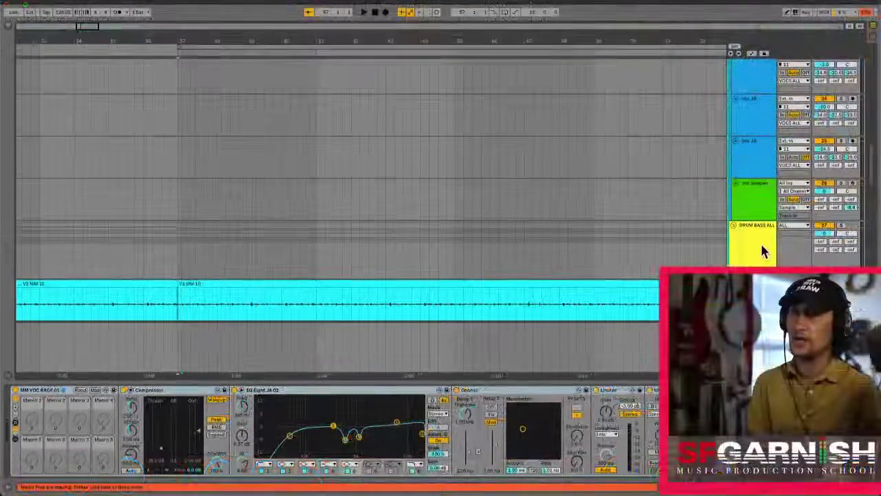
Step: Play the full mix briefly from bar 57 on the moved Beatbox Whisp track, stopping playback at the end
scroll(760, 240, "up", 5)
scroll(752, 212, "up", 2)
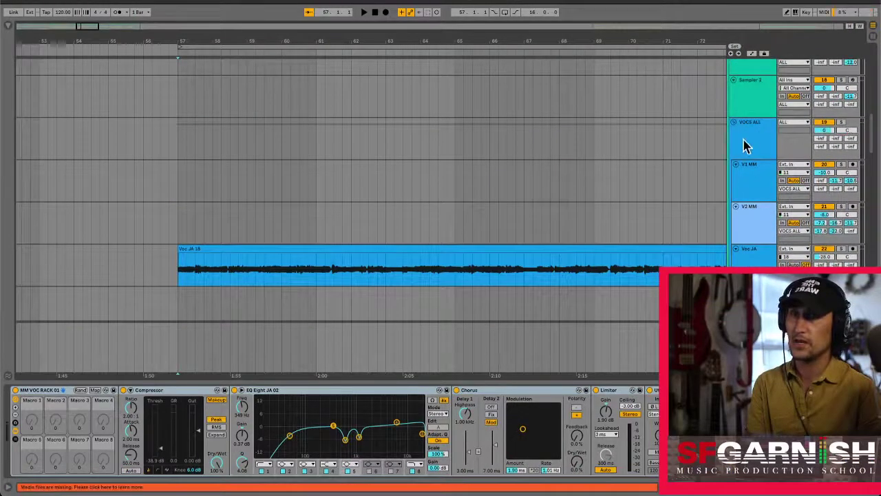
scroll(749, 144, "down", 5)
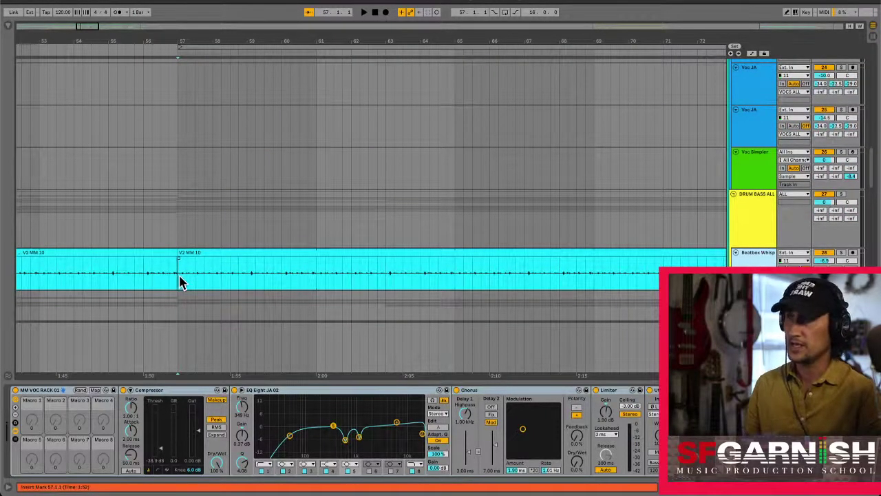
key("space")
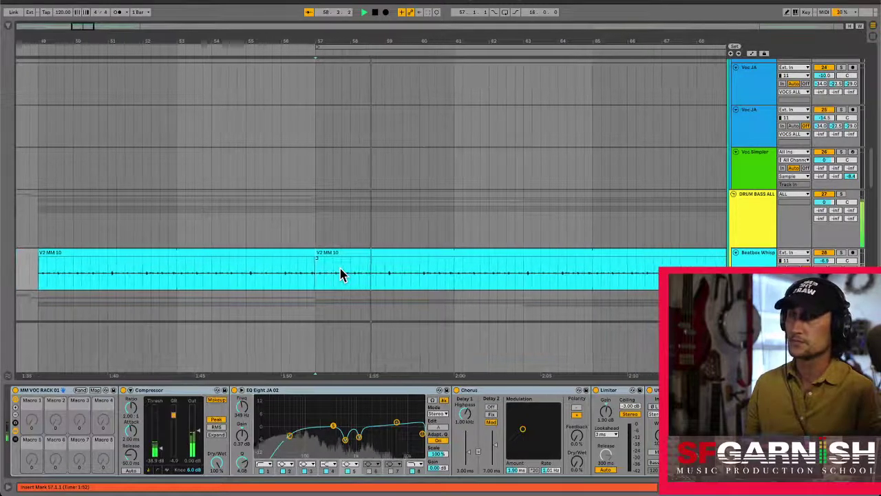
key("space")
Step: Examine the guitar, vocal and drum-bass tracks around bar 57, including the VOCS ALL and DRUM BASS ALL groups
scroll(344, 273, "up", 10)
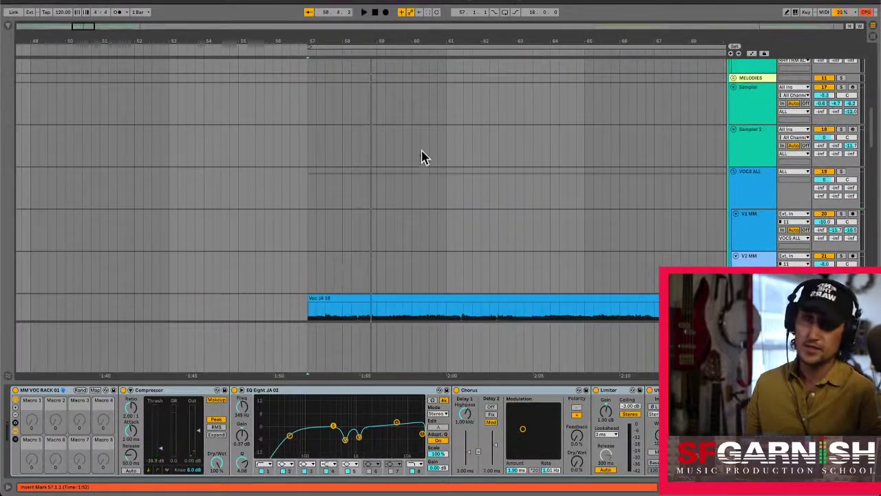
scroll(421, 157, "up", 6)
scroll(421, 157, "up", 3)
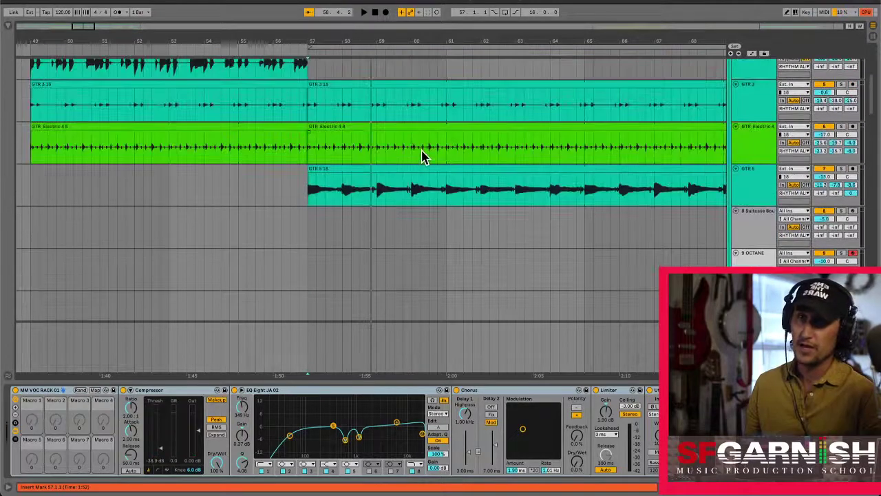
scroll(421, 157, "down", 10)
left_click(386, 150)
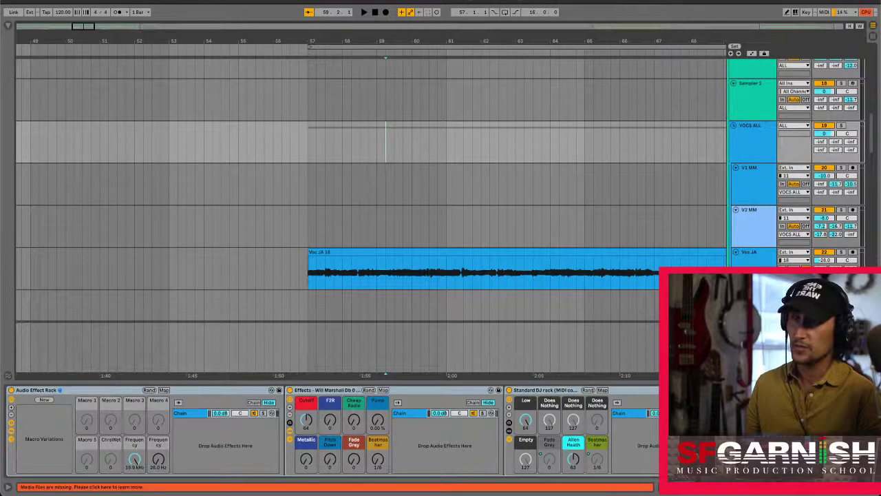
scroll(556, 437, "down", 5)
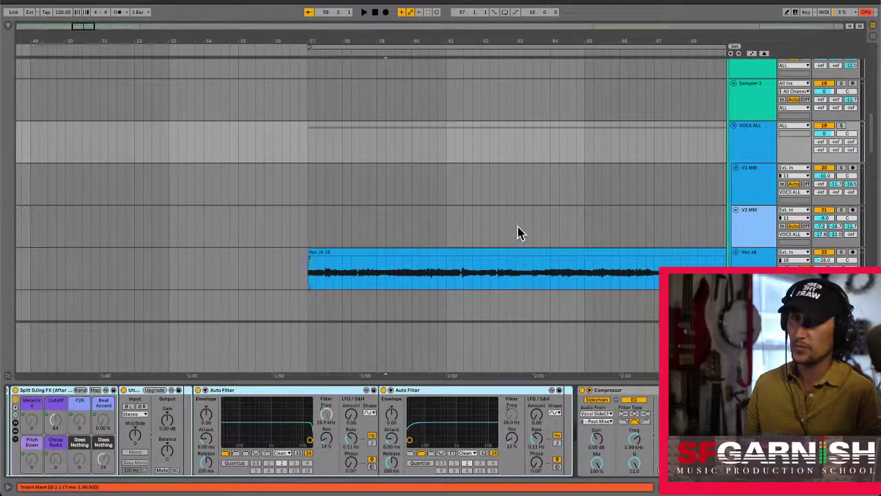
scroll(518, 233, "down", 5)
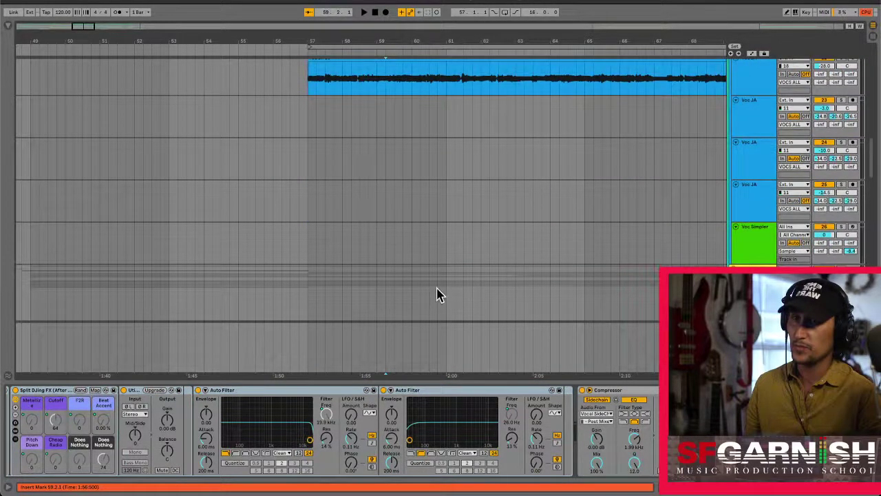
left_click(438, 295)
scroll(510, 190, "up", 10)
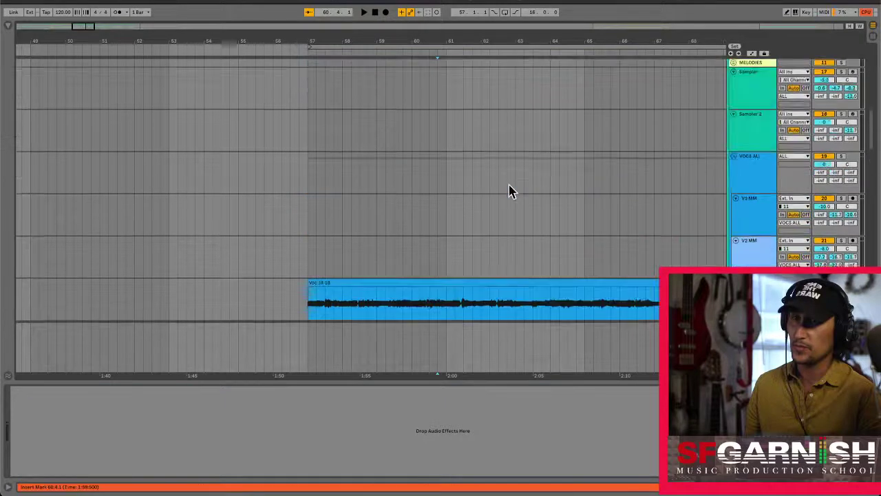
scroll(509, 191, "down", 10)
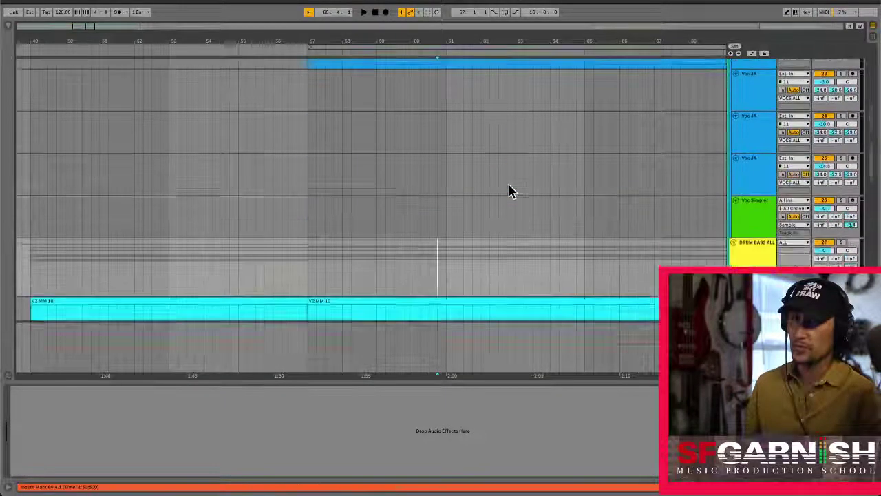
left_click(342, 237)
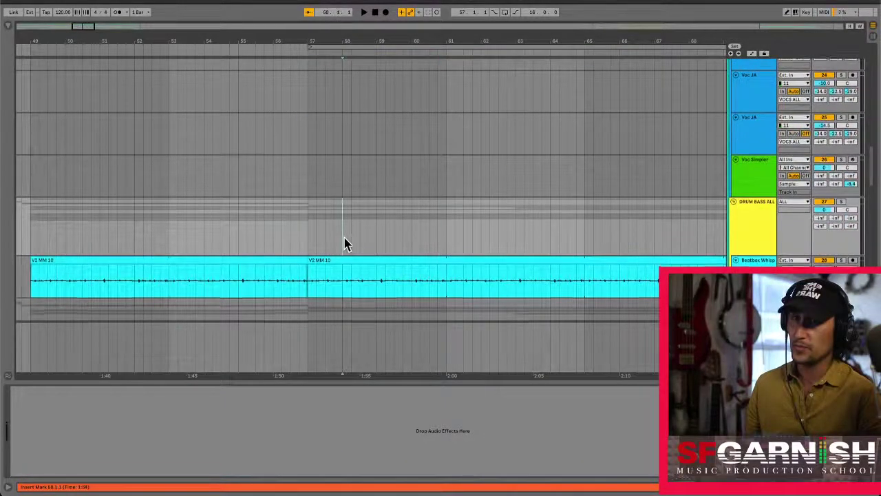
scroll(344, 241, "down", 3)
Step: Add an audio track named Mouth Pop below Beatbox Whisp, with external input channel 12 and recording armed
left_click(757, 178)
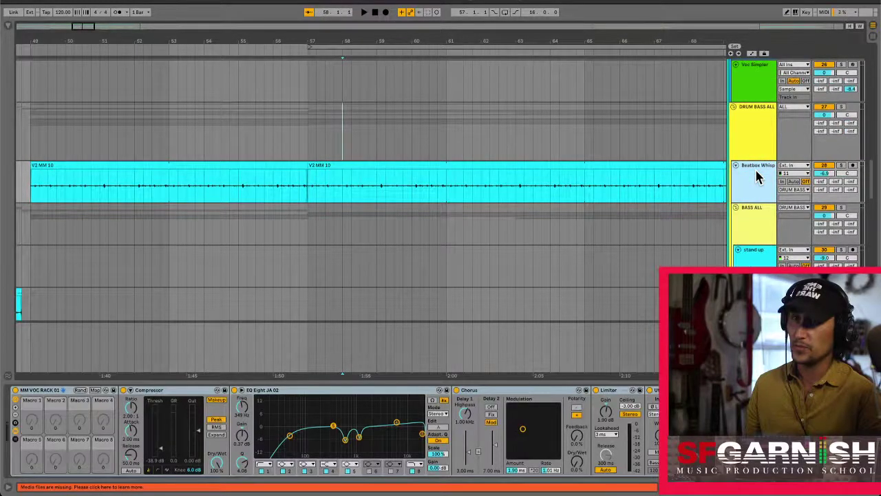
key("ctrl+t")
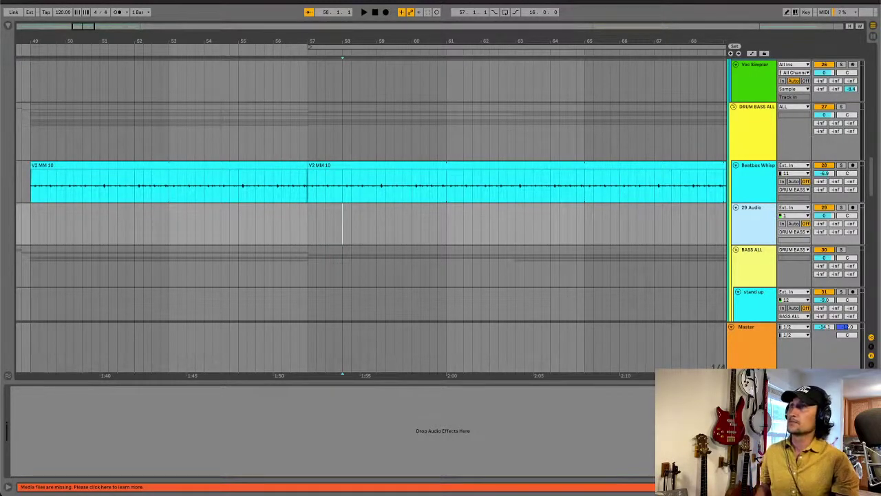
key("super+Tab")
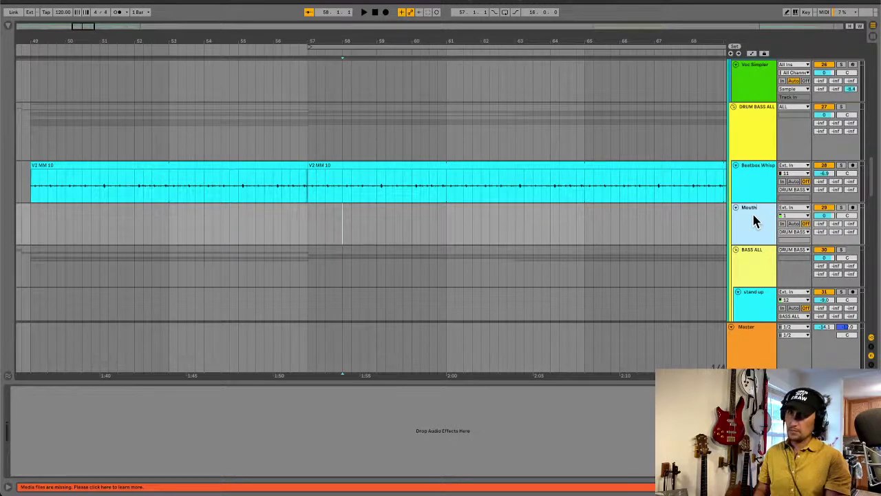
type("Pop")
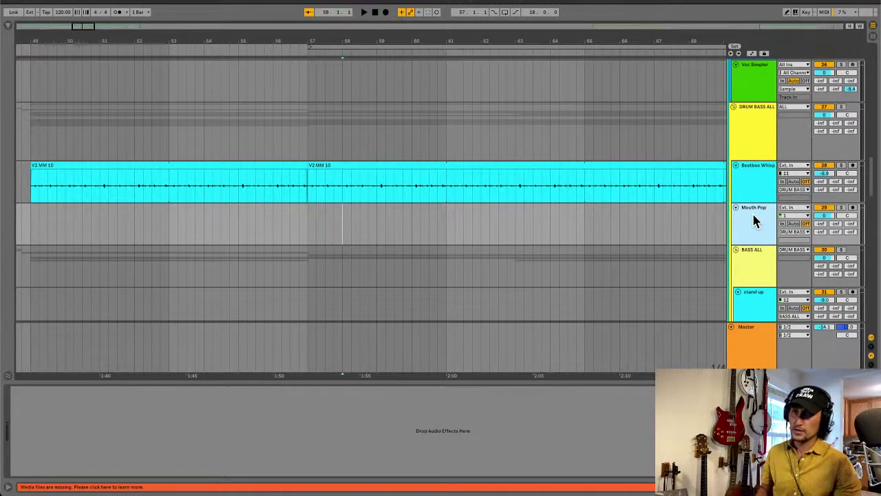
left_click(791, 217)
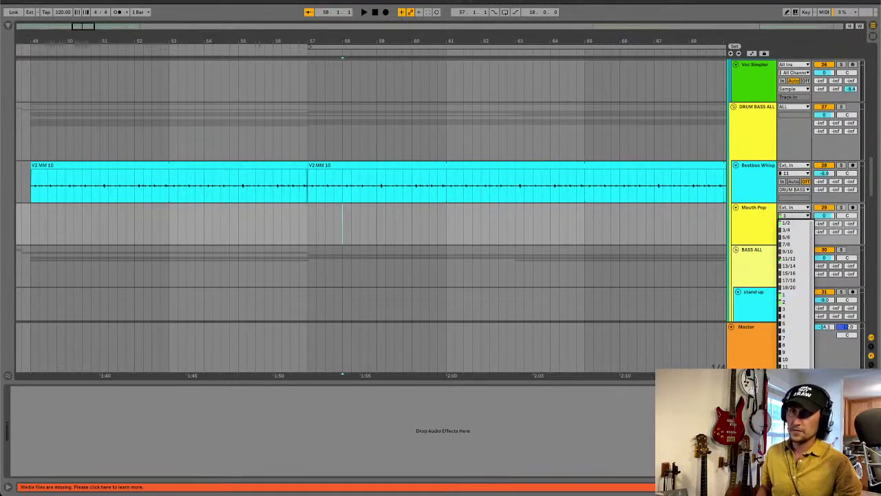
left_click(785, 374)
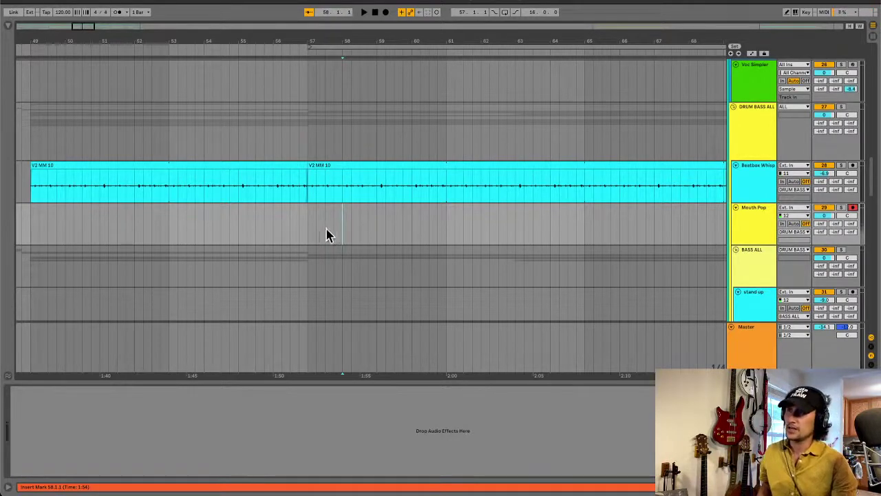
Step: Check playback briefly from bar 57 on the empty Mouth Pop track and stop it
left_click(307, 236)
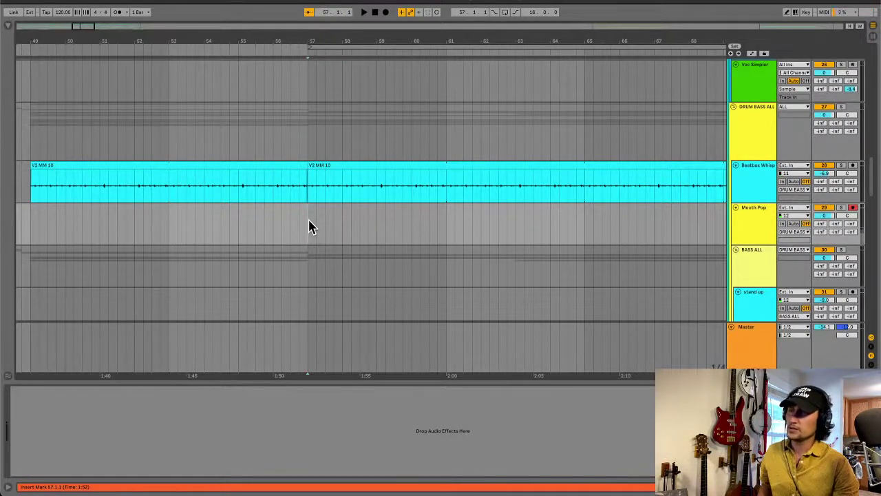
scroll(309, 229, "left", 3)
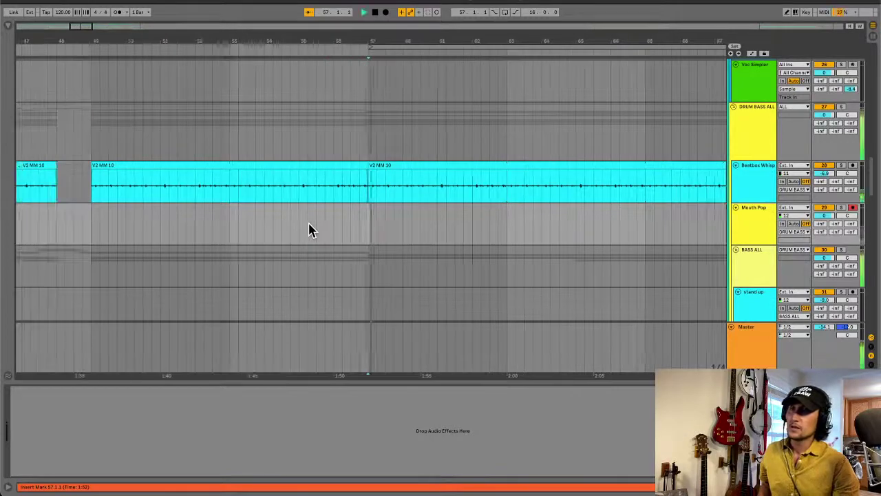
key("space")
Step: Place the start position at bar 1 on the Mouth Pop track and enable arrangement recording with the metronome on
left_click(211, 231)
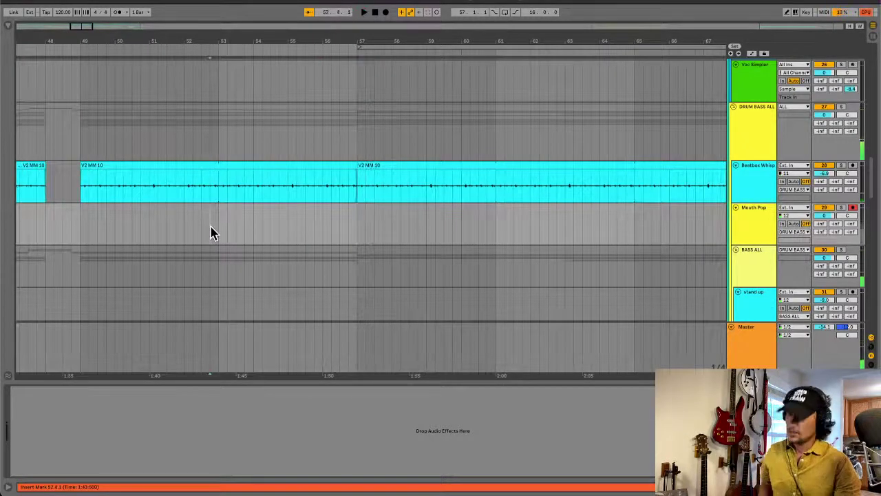
key("minus")
key("minus")
key("minus")
key("minus")
key("minus")
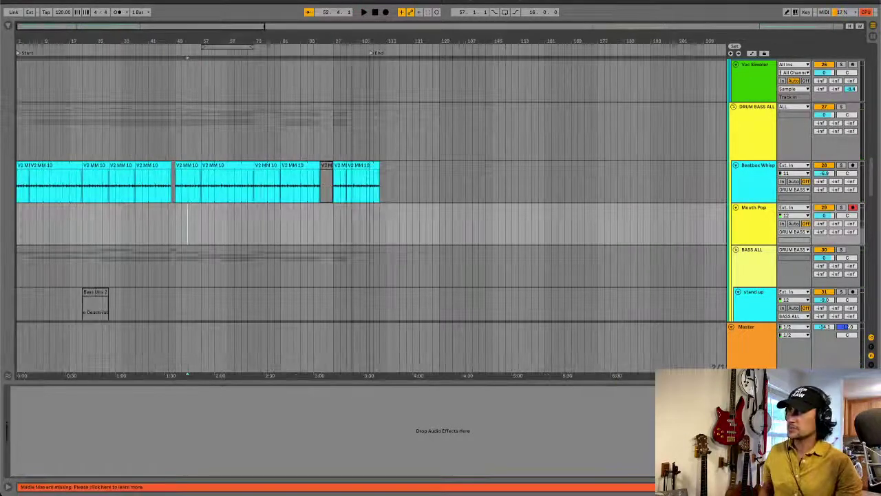
key("minus")
left_click(18, 232)
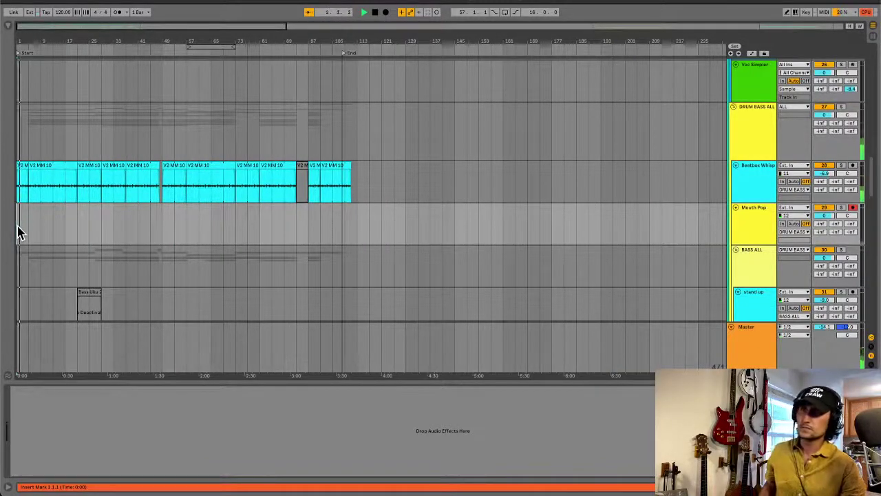
key("space")
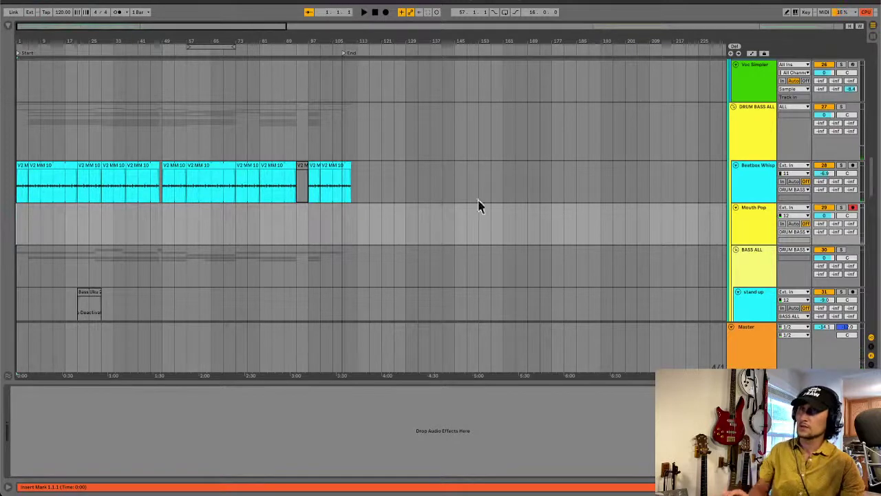
left_click(852, 167)
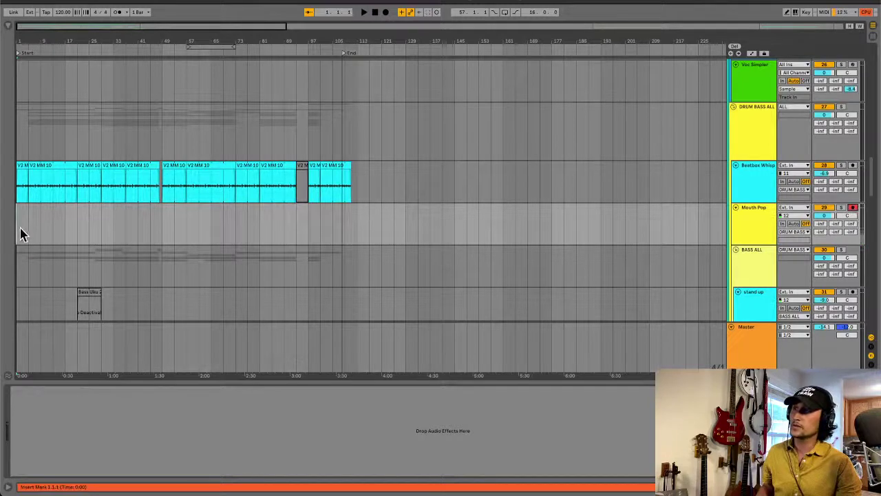
key("F9")
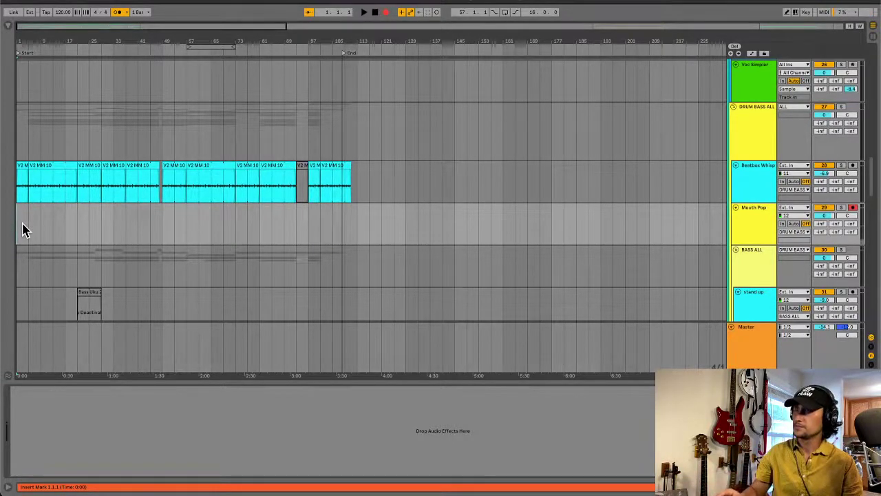
Step: Record a mouth-pop take on the Mouth Pop track from bar 1 to about bar 11, then stop
key("Tab")
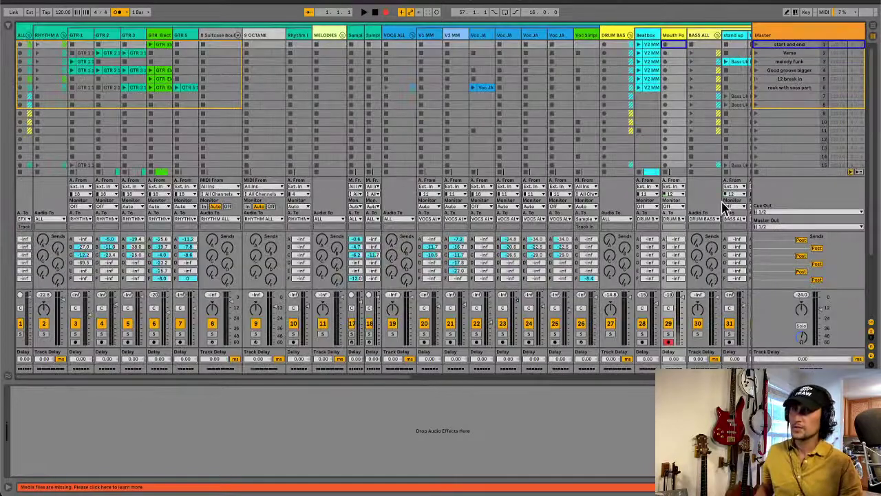
key("Tab")
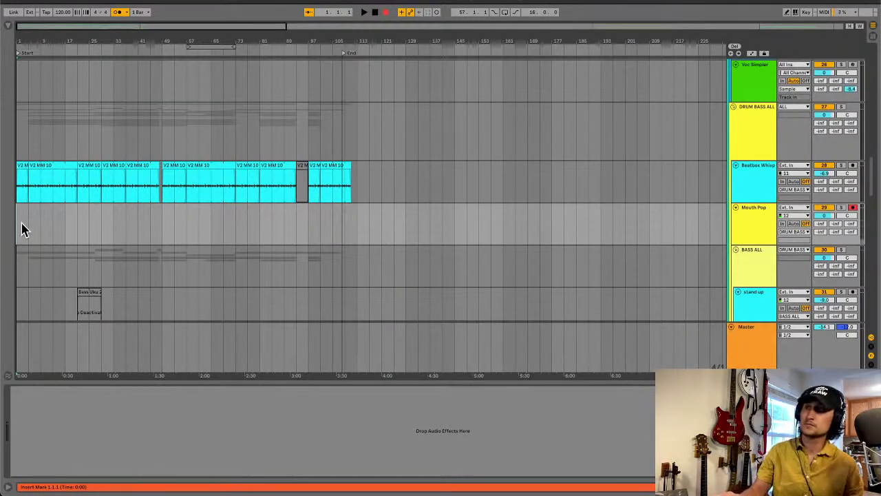
key("space")
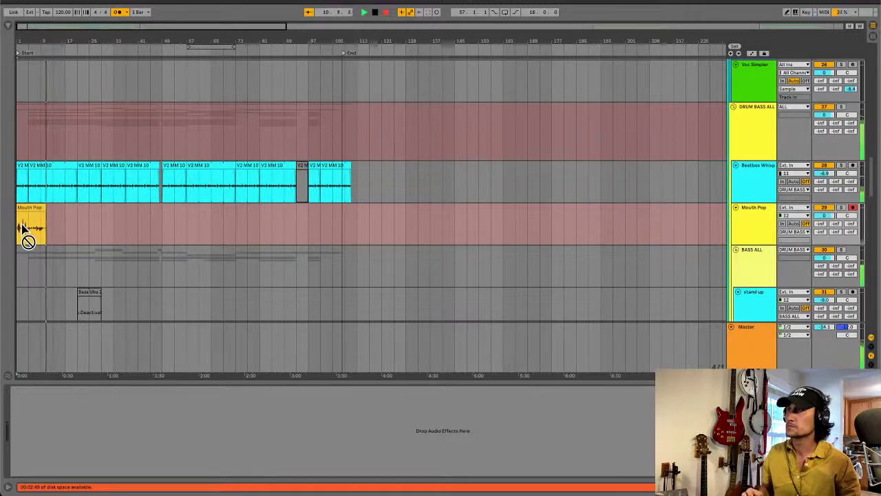
key("space")
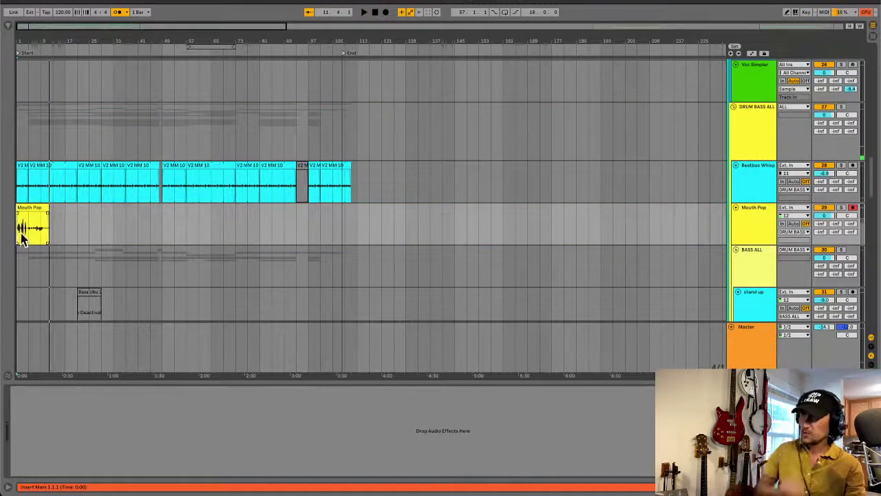
Step: Audition the recorded take from bar 7 with the Mouth Pop track soloed and its first three sends at 0, -7.2 and -2.2 dB
scroll(19, 234, "up", 3)
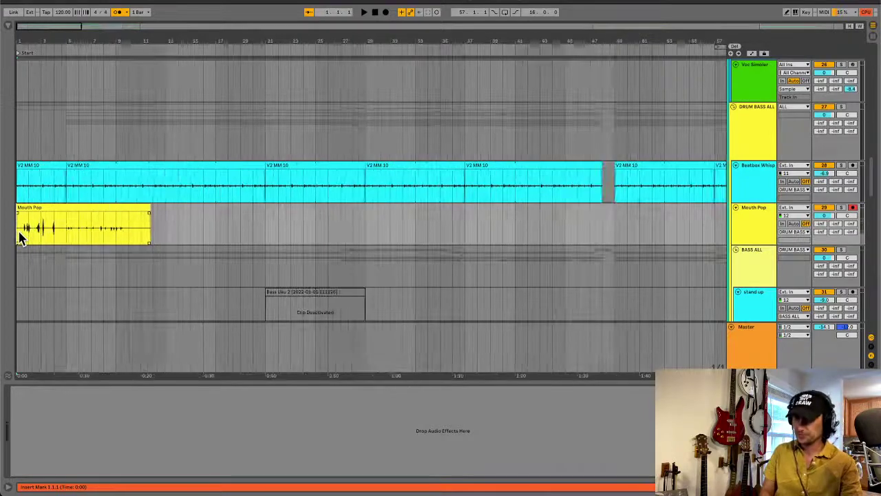
scroll(19, 234, "up", 3)
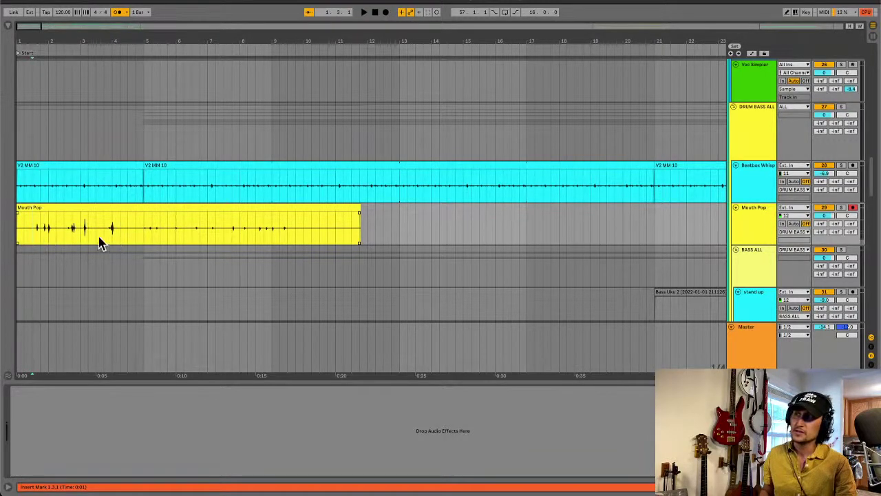
left_click(208, 238)
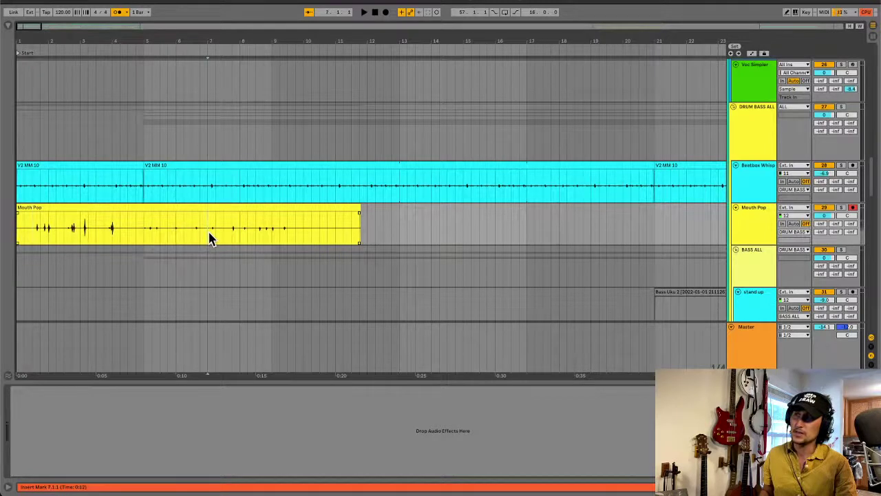
key("space")
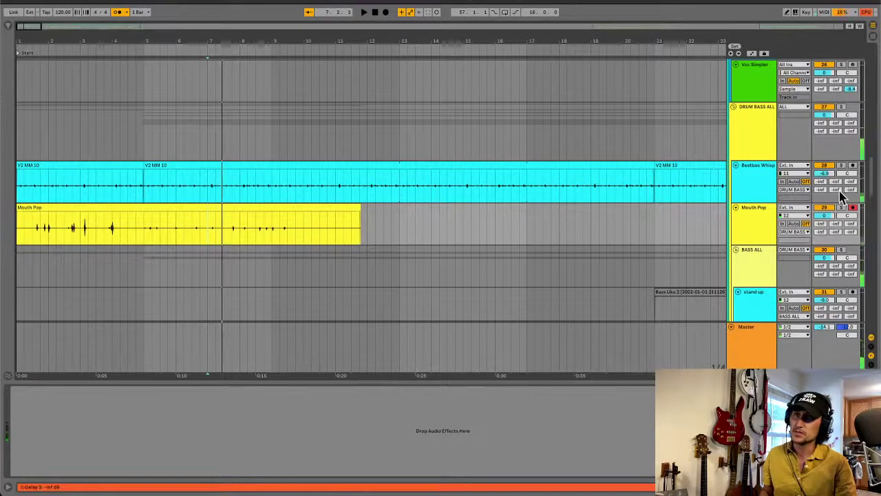
left_click(840, 209)
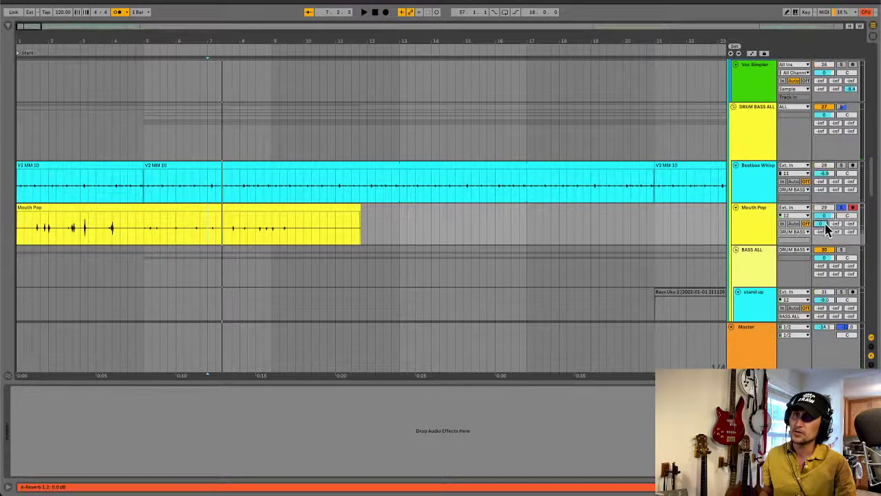
mouse_move(838, 229)
left_mouse_down()
mouse_move(838, 241)
mouse_move(852, 226)
left_mouse_up()
key("space")
key("space")
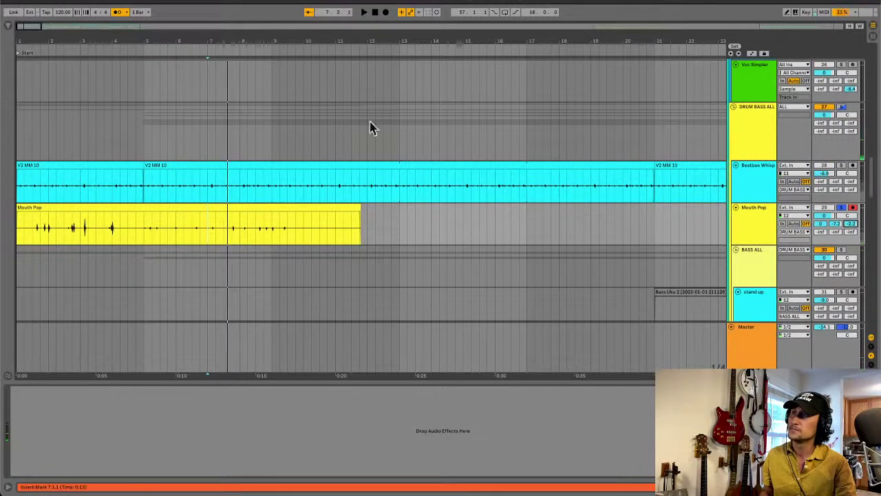
Step: Turn the metronome off and listen to the soloed take from several positions, ending with the insert marker at 6.3.3
left_click(117, 12)
key("space")
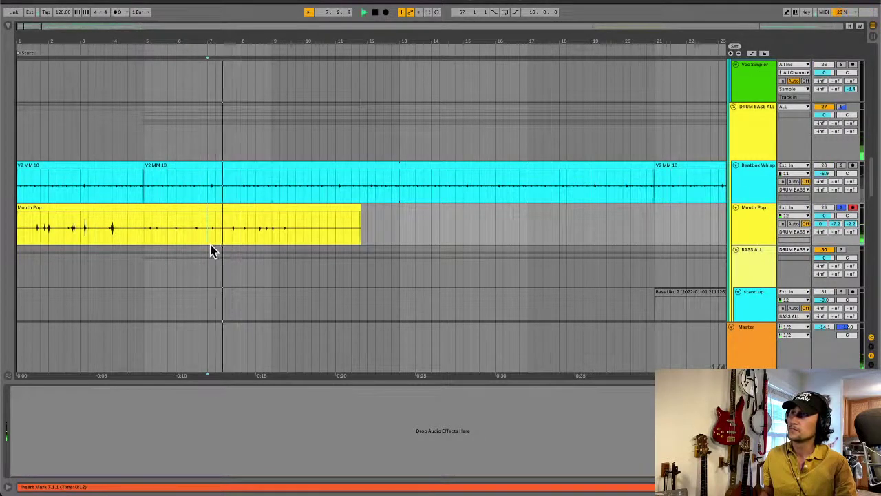
left_click(144, 244)
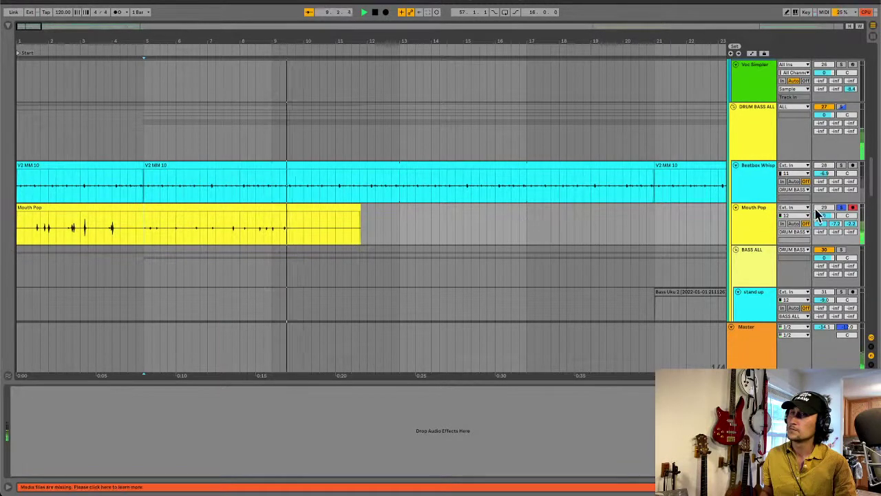
left_click(34, 237)
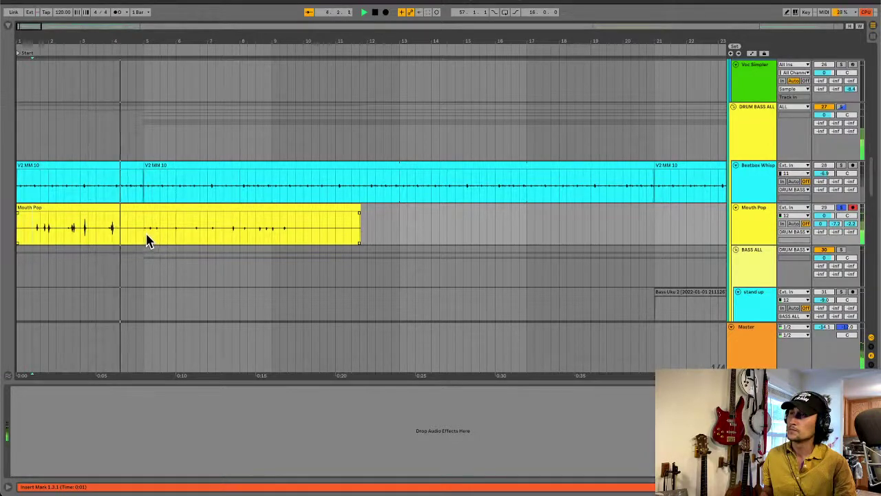
left_click(106, 240)
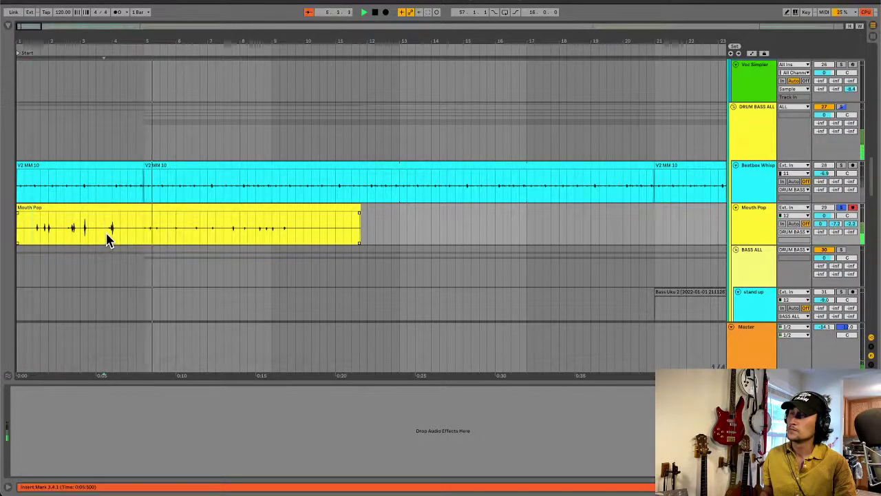
left_click(194, 236)
key("space")
Step: Split the single pop starting at 6.3.3 out of the Mouth Pop take as its own clip, about 0.44 s long
key("plus")
key("plus")
key("plus")
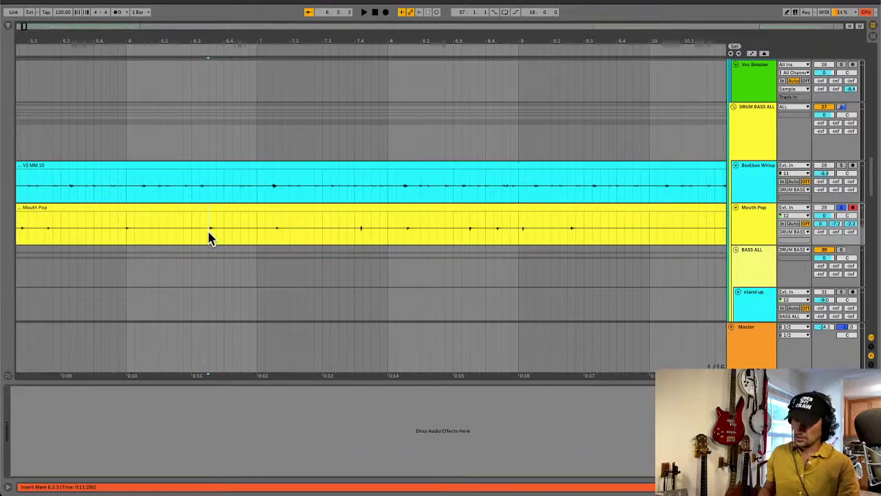
key("plus")
key("plus")
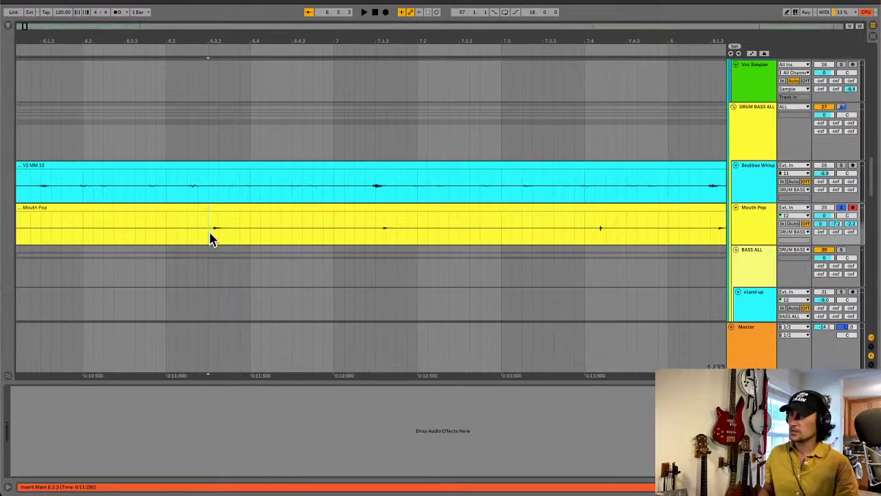
left_click_drag(208, 237, 282, 235)
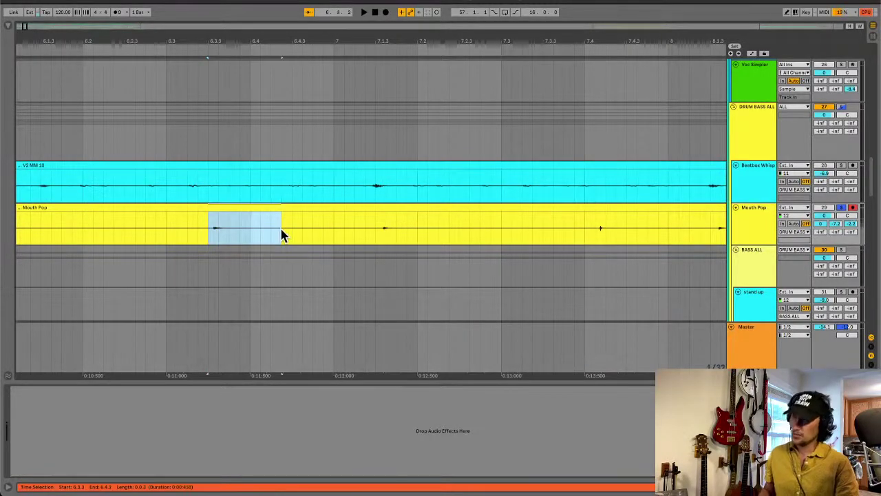
key("super+e")
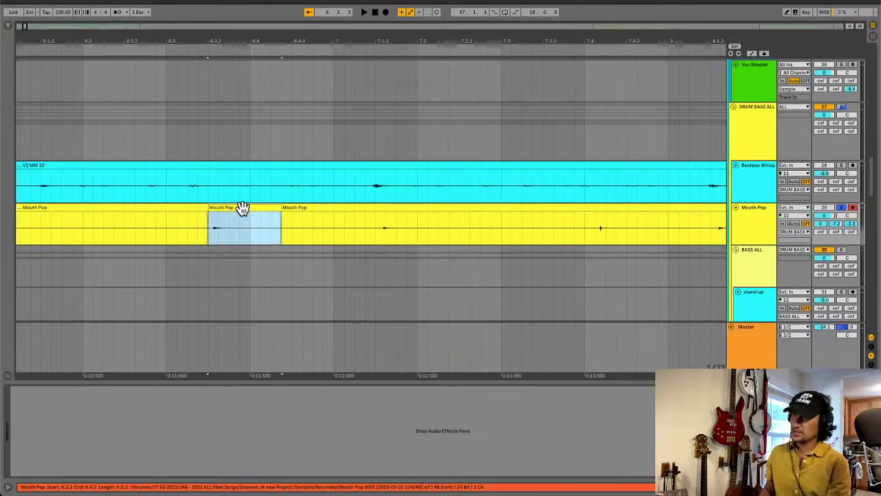
Step: Set up an audio export of the selected pop from Master as a mono 24-bit WAV rendered as a loop, with MP3 encoding off
key("super+shift+r")
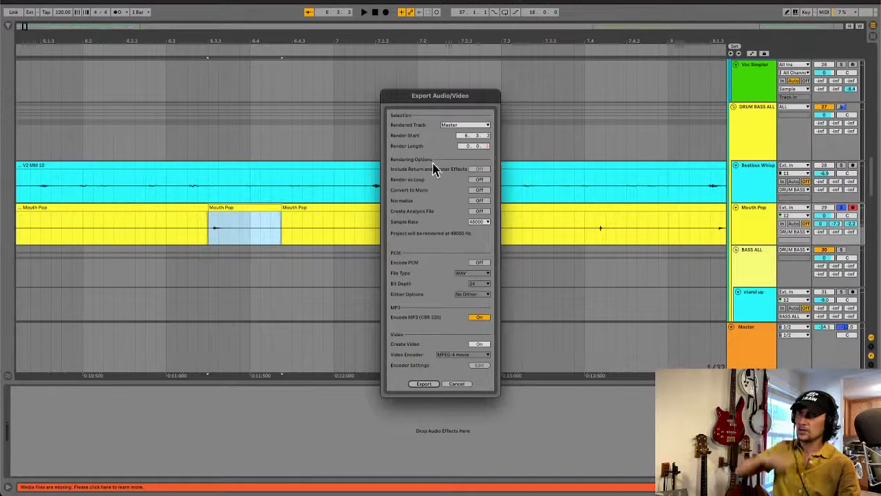
left_click(479, 262)
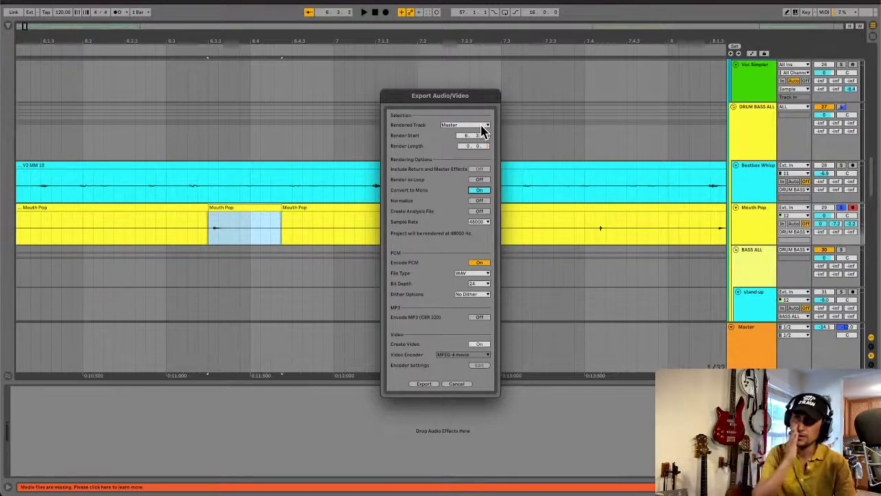
left_click(482, 130)
left_click(478, 131)
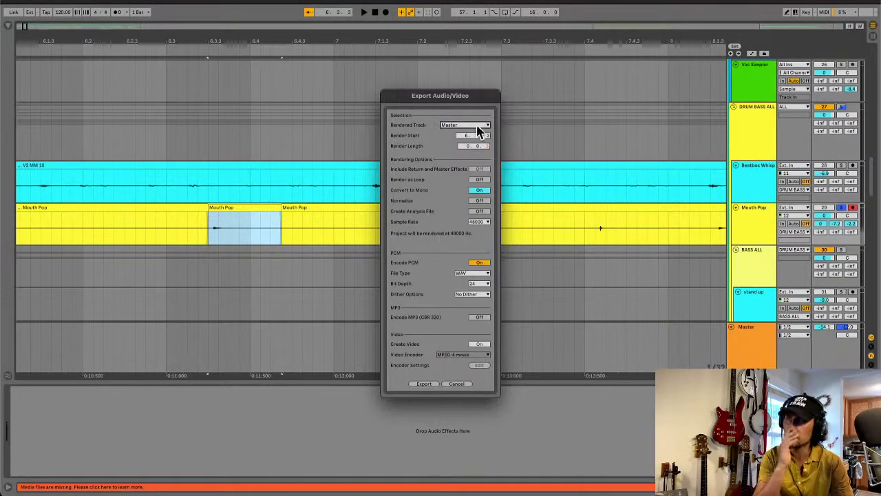
left_click(479, 179)
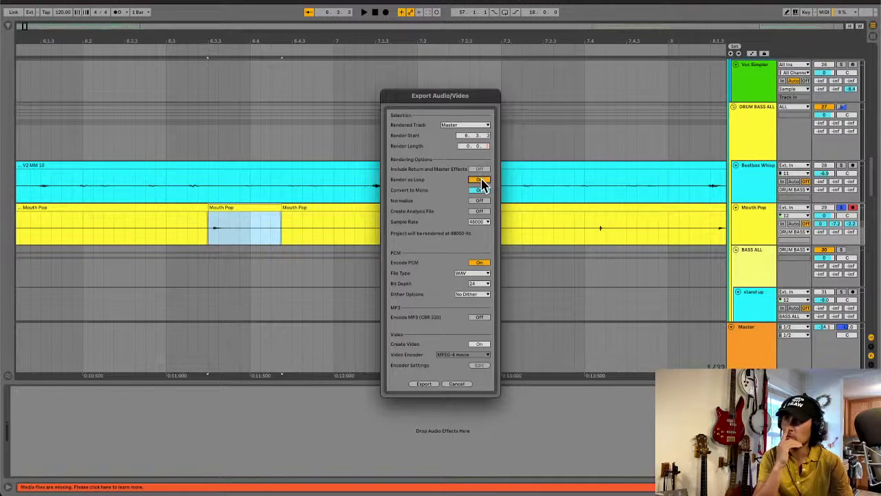
Step: Start the export and choose the Drum One Hits folder within the Splice sounds as its destination
left_click(424, 384)
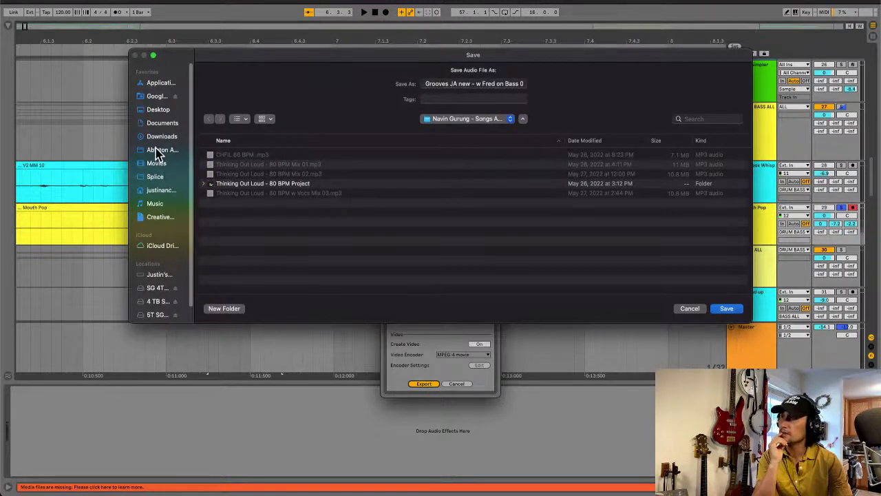
left_click(157, 177)
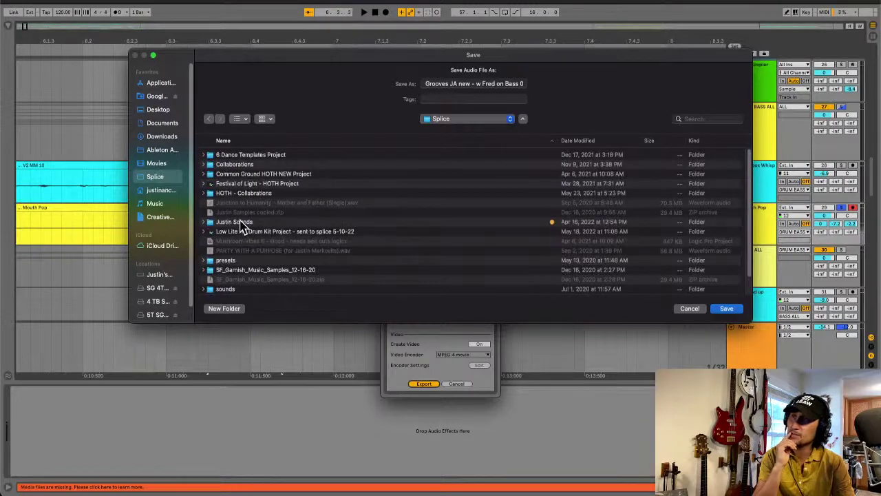
double_click(240, 223)
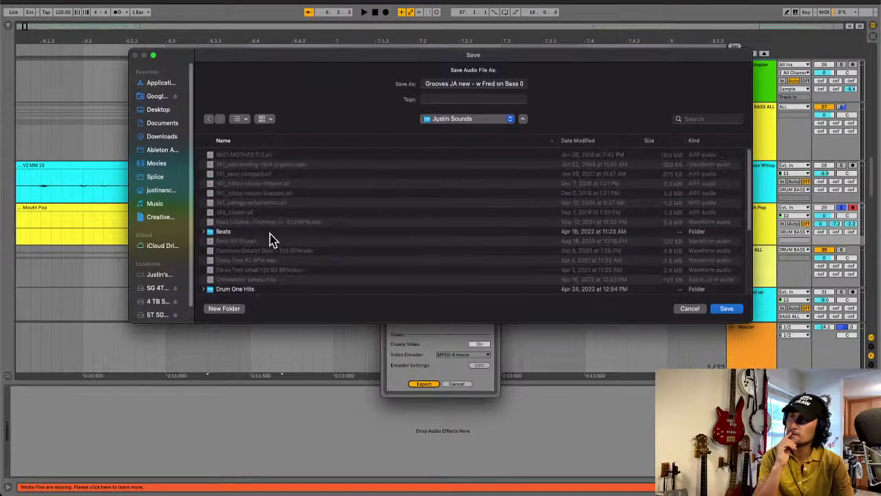
scroll(261, 244, "down", 3)
double_click(240, 249)
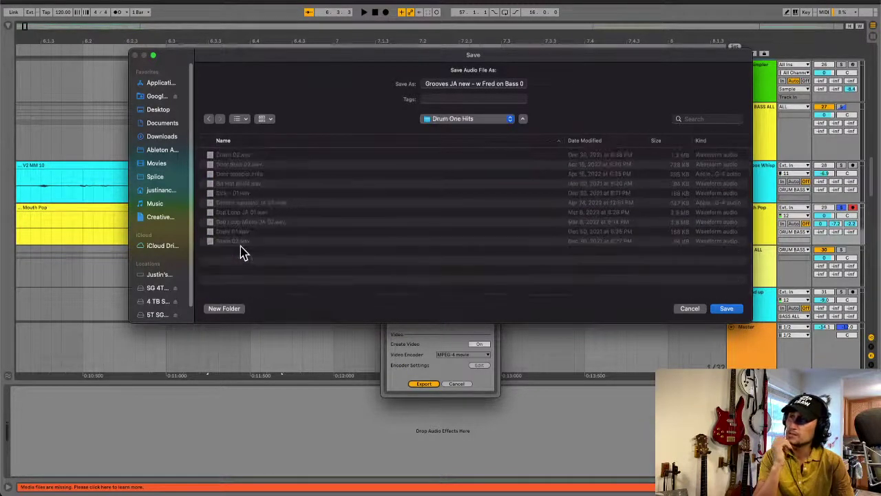
Step: Name the exported audio file Mouth Pop Drip 01 and save it
left_click(451, 83)
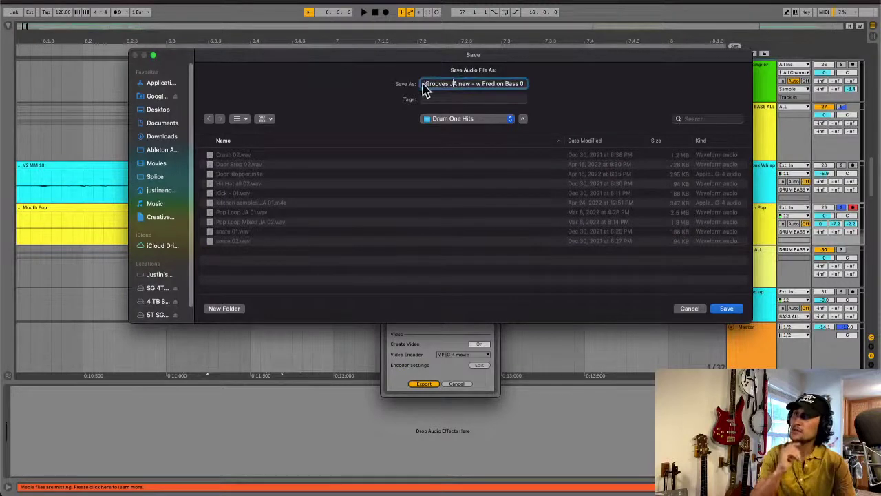
left_click_drag(426, 84, 610, 81)
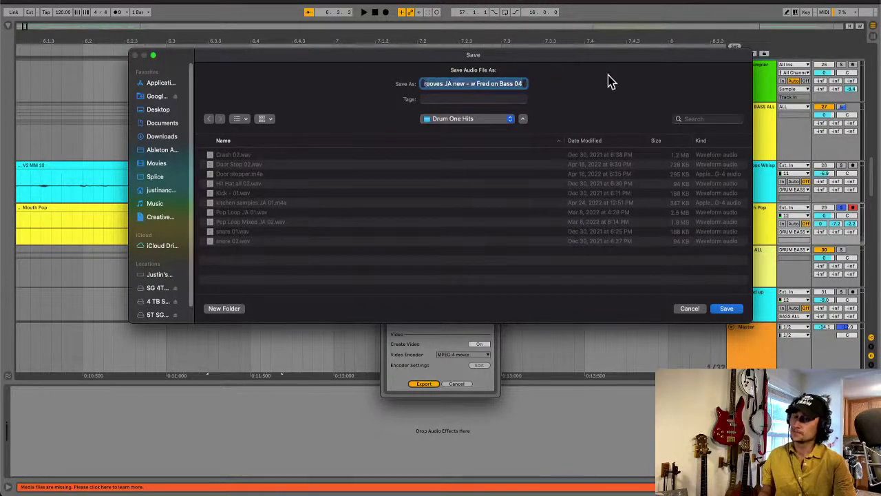
type("Mouth")
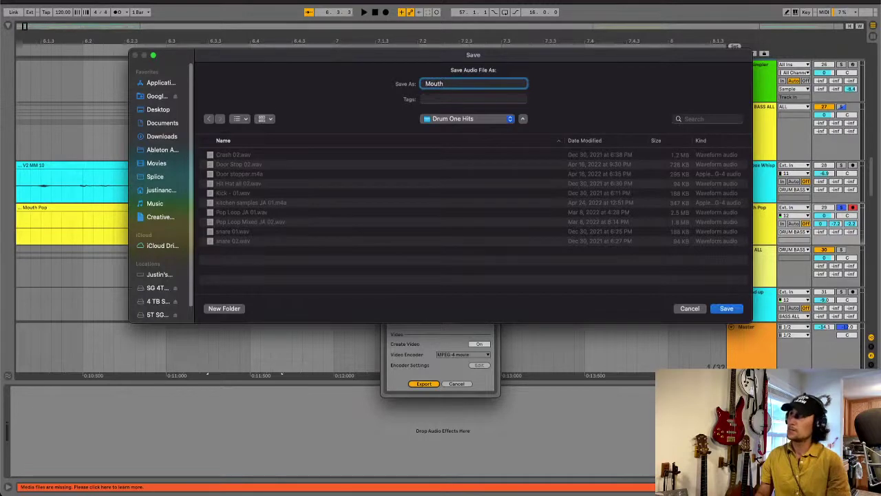
type(" Pop D")
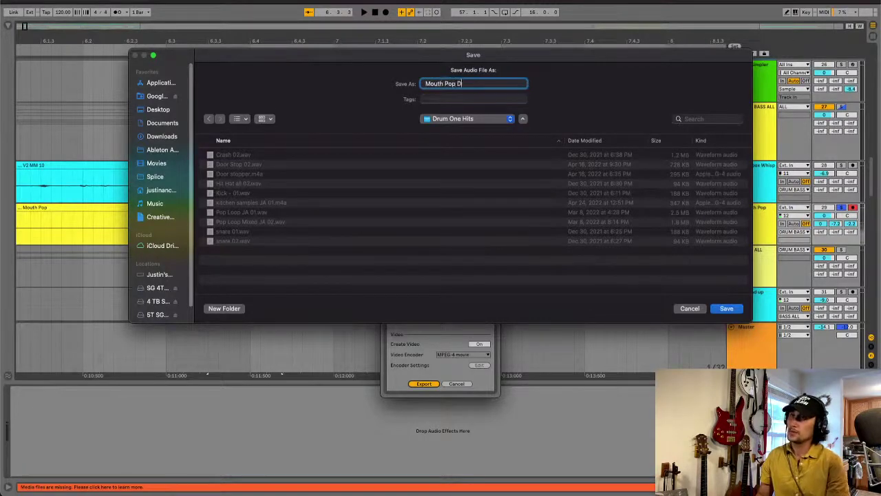
type("rip")
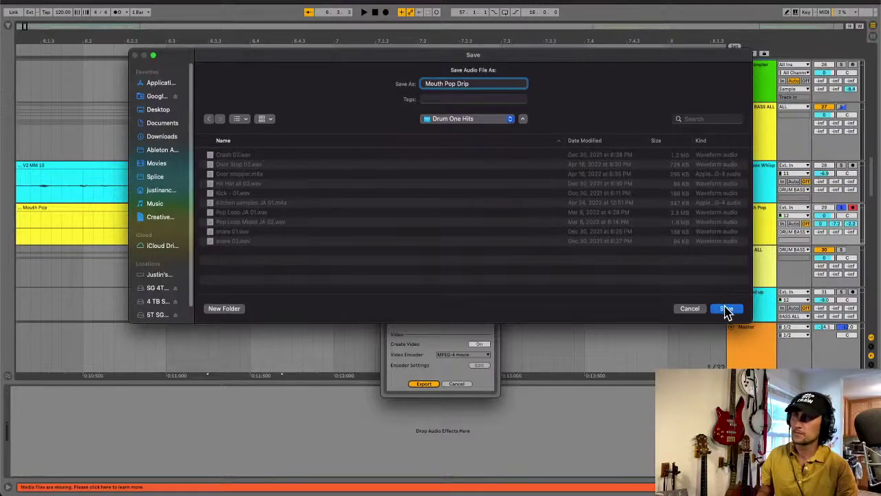
type("01")
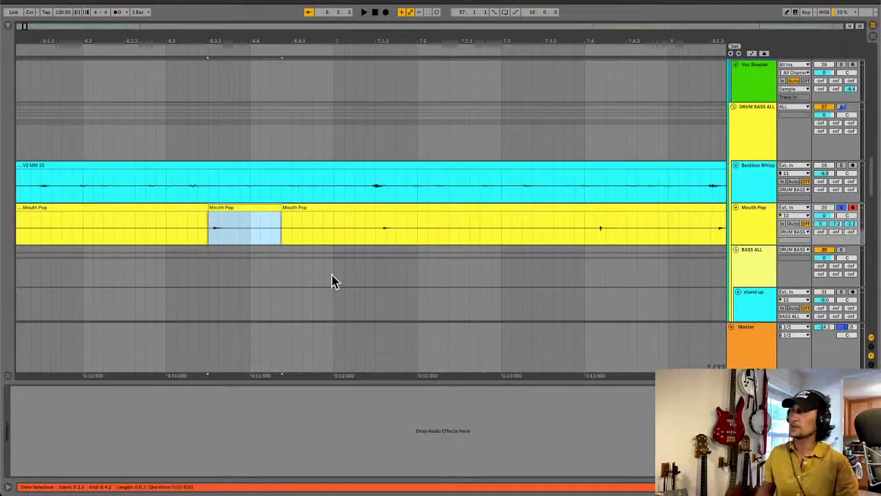
Step: Place the insert marker at 6.3.3 on the start of the split-off pop clip and select the Mouth Pop track
left_click(219, 237)
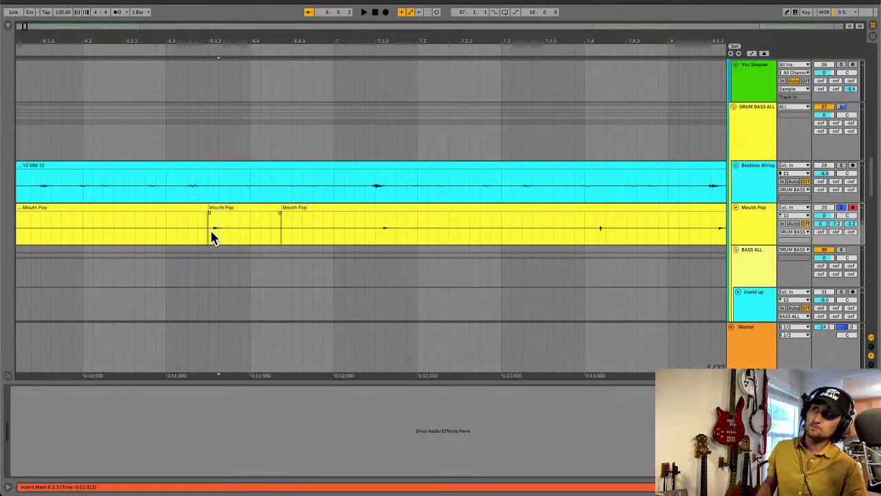
left_click(210, 236)
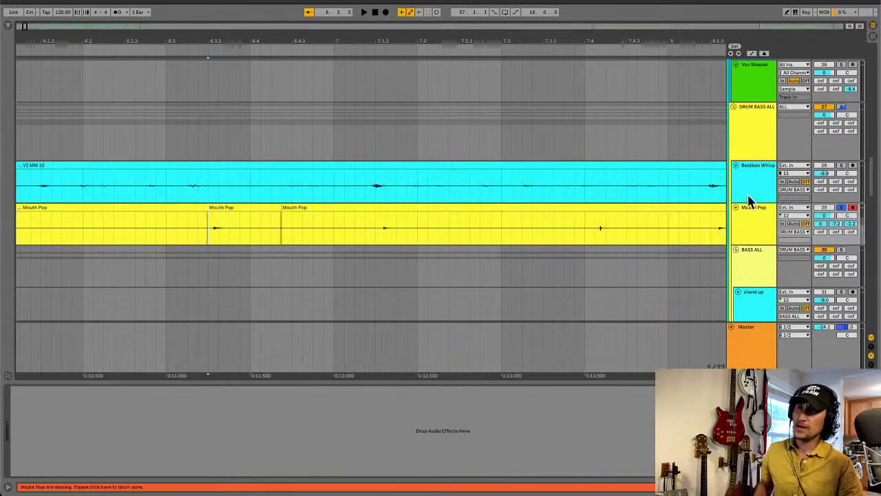
scroll(760, 227, "down", 1)
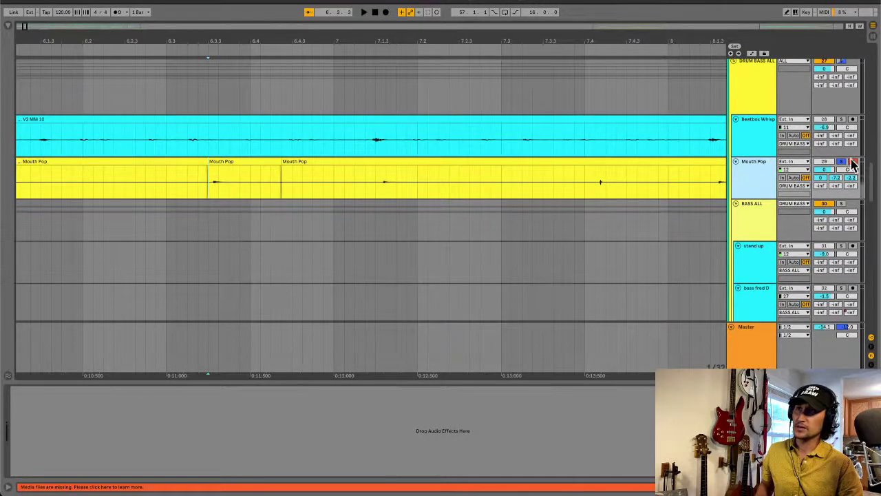
Step: Unsolo and mute the Mouth Pop track, and insert a new MIDI track directly below it
left_click(841, 161)
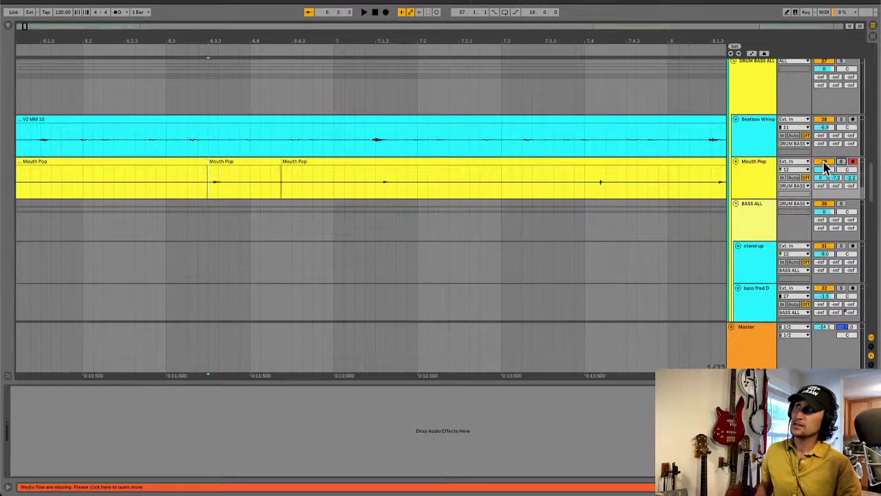
left_click(823, 162)
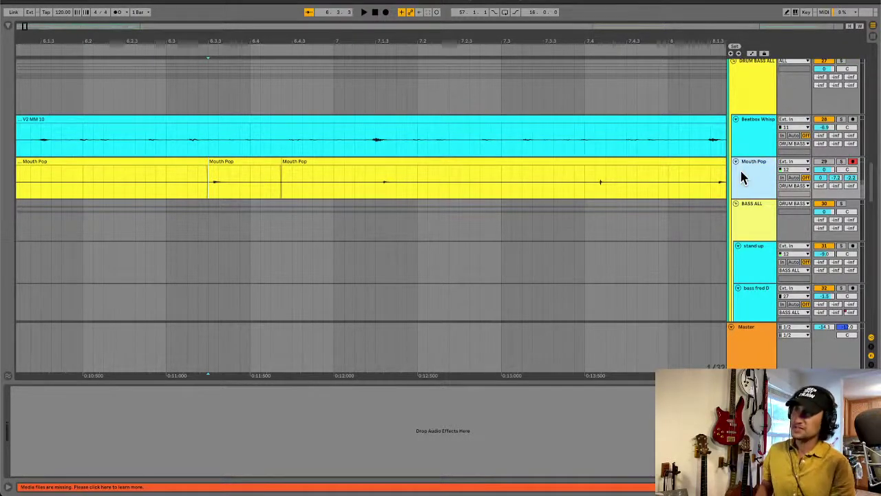
key("ctrl+shift+t")
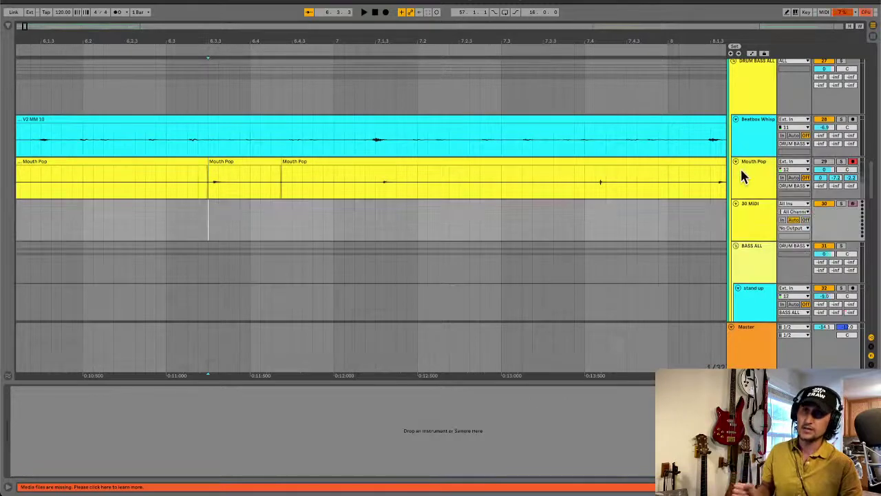
Step: Load Simpler from the browser's Instruments collection onto the new MIDI track
left_click(260, 220)
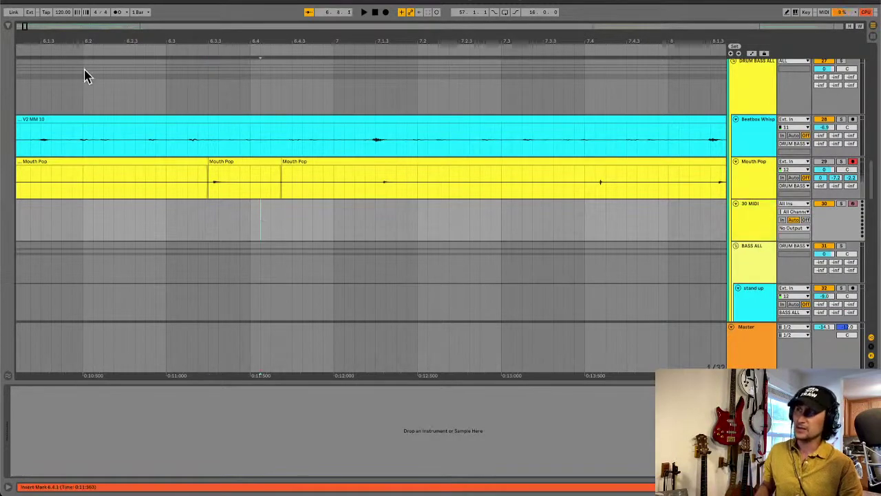
left_click(8, 25)
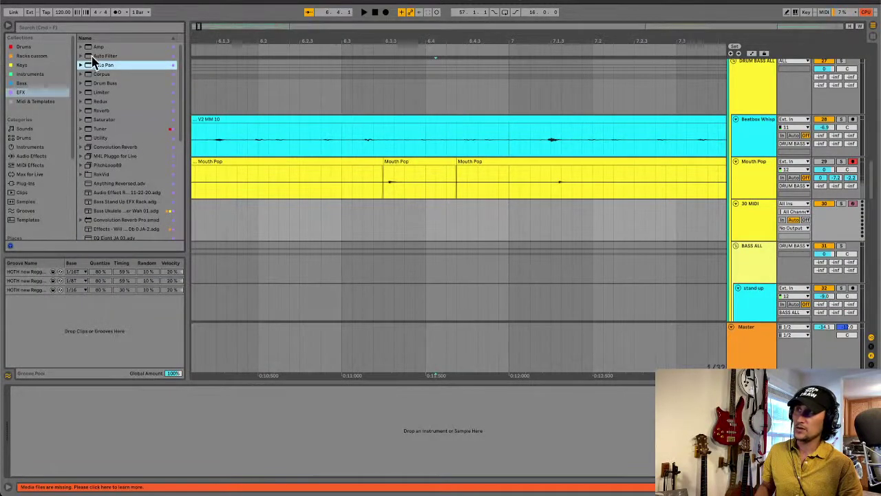
left_click(39, 29)
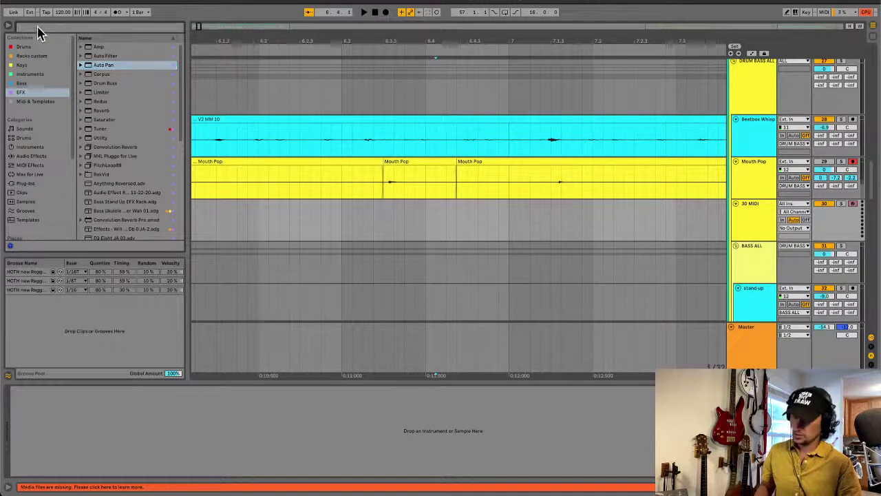
left_click(40, 75)
left_click_drag(102, 56, 303, 215)
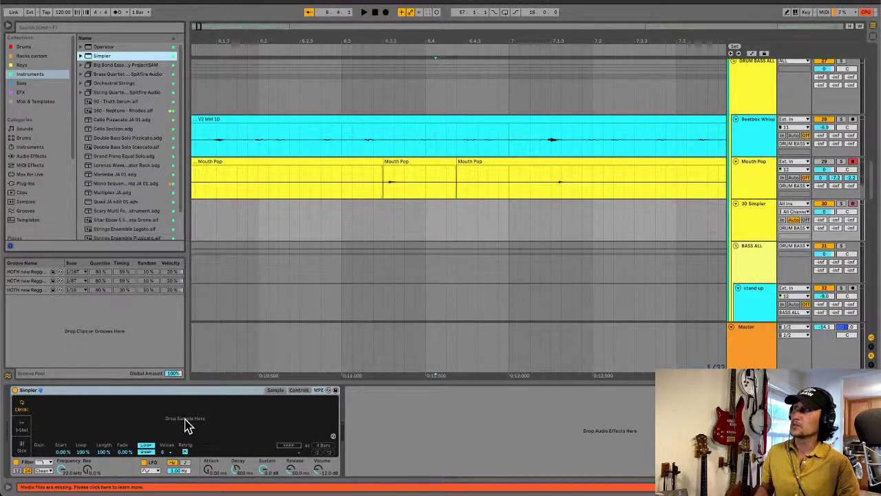
Step: Switch to Finder and open the Drum One Hits folder inside Justin Sounds in Splice
key("super+Tab")
key("super+Tab")
key("super+Tab")
key("super+Tab")
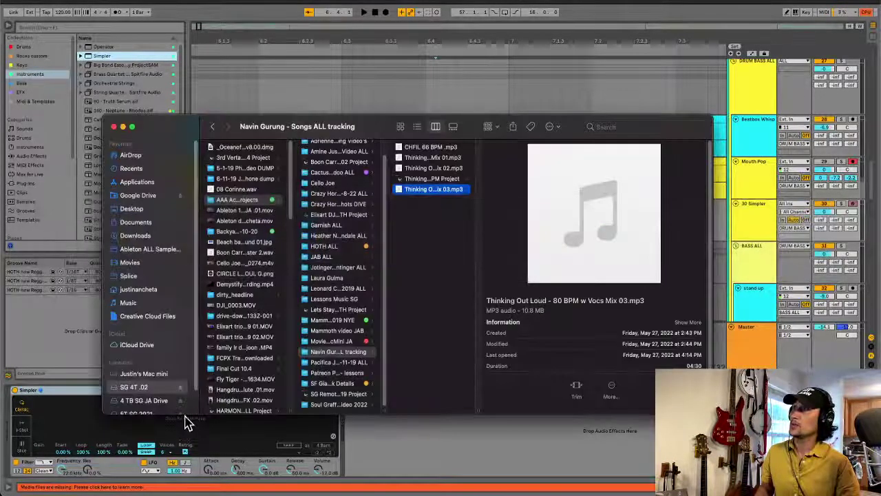
left_click_drag(331, 126, 479, 81)
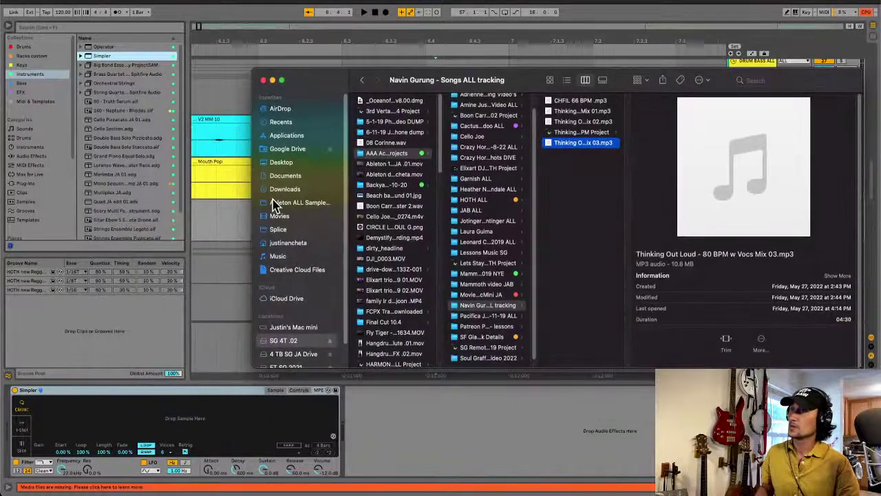
left_click(279, 229)
left_click(410, 176)
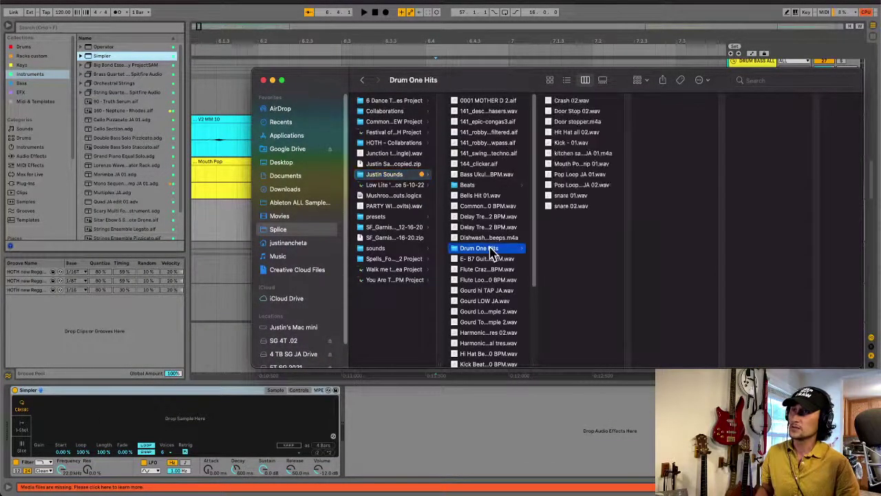
left_click(490, 249)
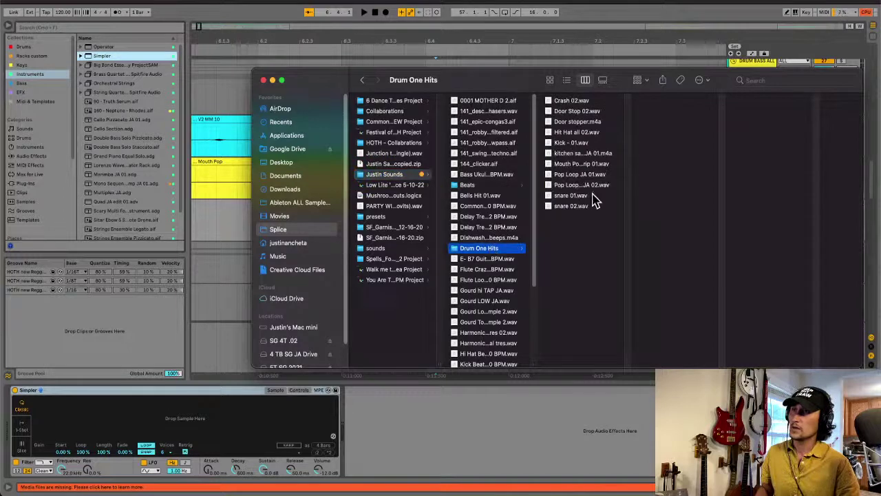
Step: Load Mouth Pop Drip 01.wav into Simpler and move the sample's start marker slightly inward
left_click(574, 165)
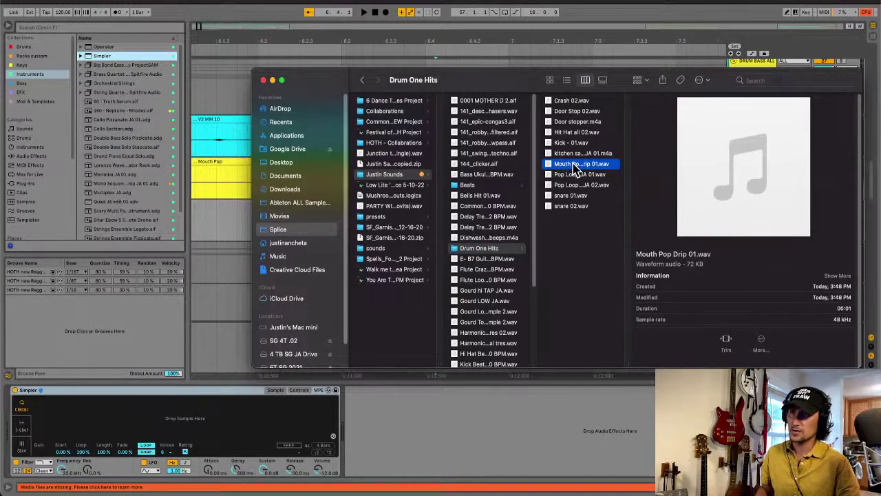
left_click_drag(574, 168, 184, 421)
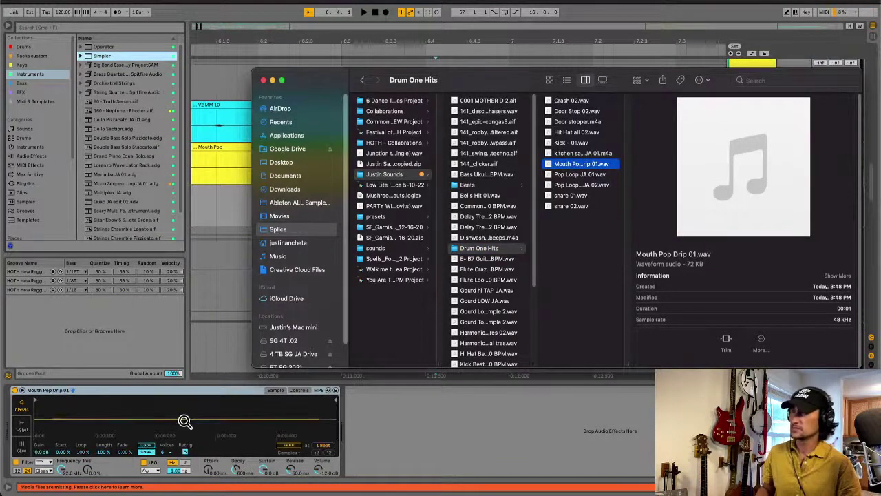
left_click(35, 401)
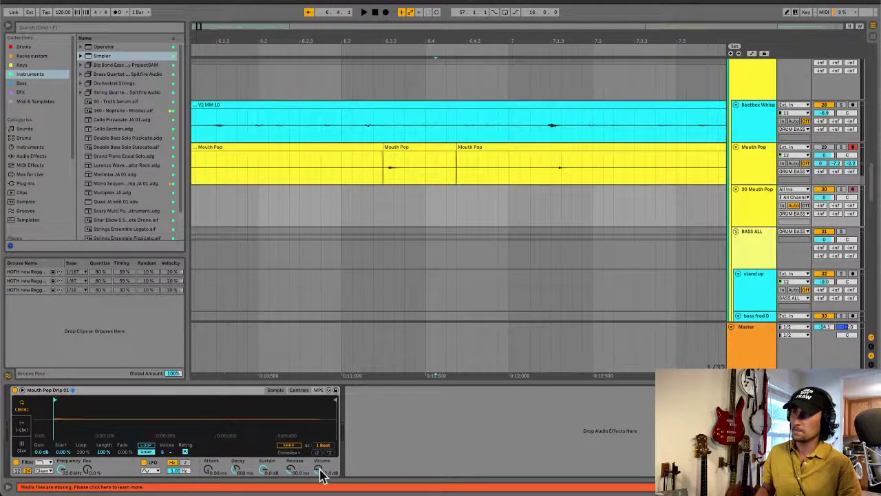
Step: Set Simpler's volume to 36.0 dB, its decay to 292 ms and its attack to 1.51 ms
left_click_drag(319, 472, 319, 482)
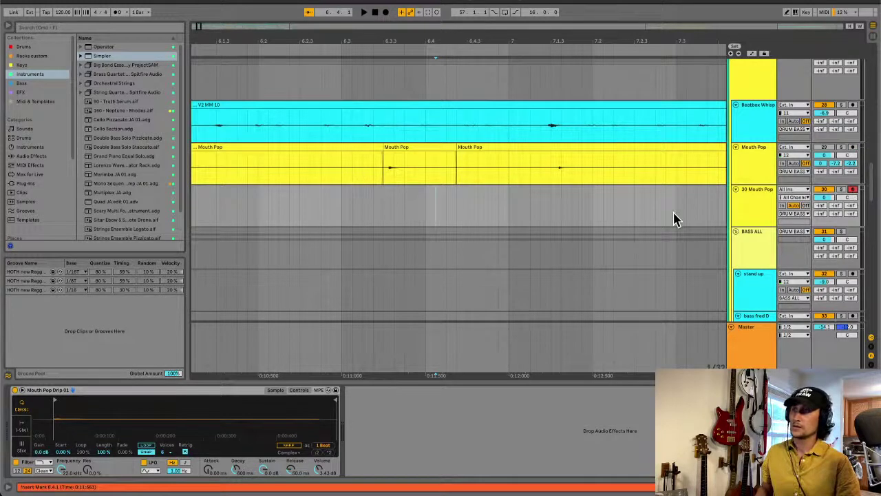
left_click_drag(329, 472, 329, 465)
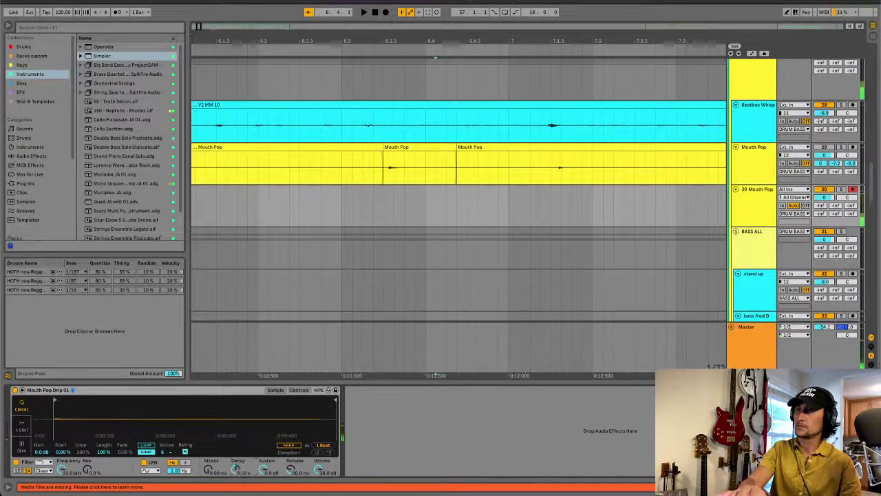
left_click_drag(236, 475, 207, 466)
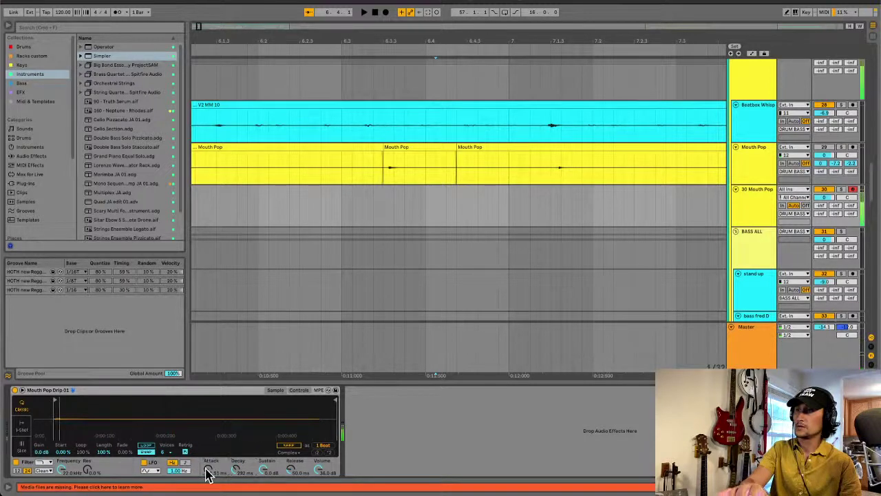
Step: Try several filter types on the pop sample in Simpler and choose the Morph filter
left_click(18, 463)
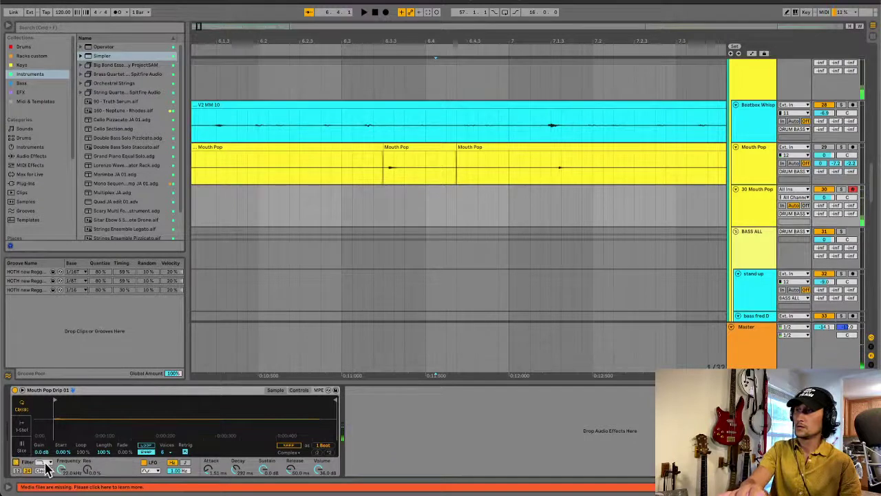
left_click(45, 465)
left_click(43, 435)
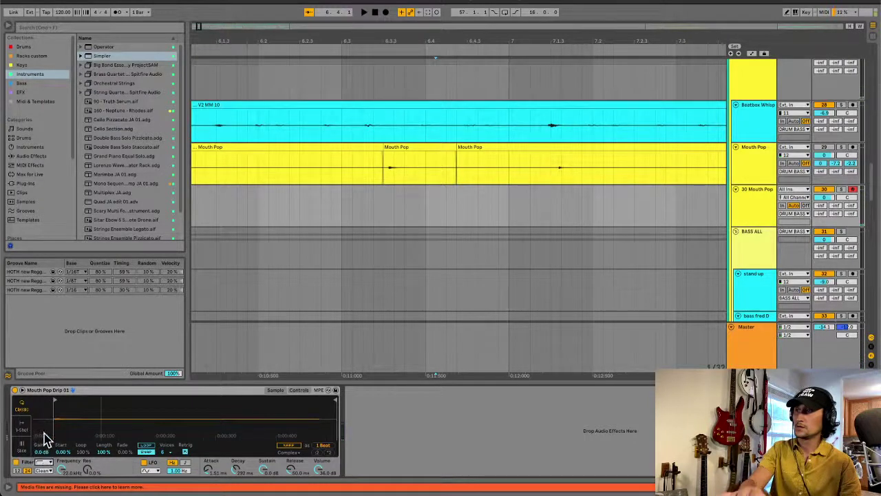
left_click(47, 465)
left_click(47, 428)
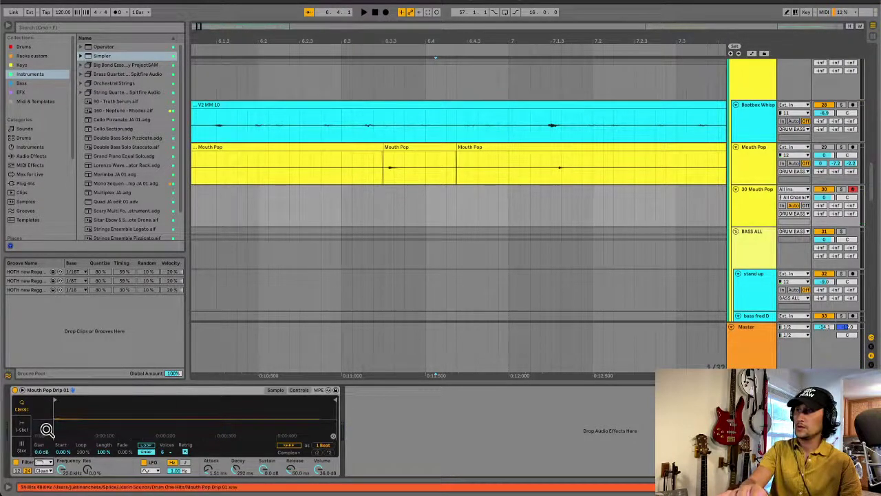
left_click(48, 463)
left_click(48, 454)
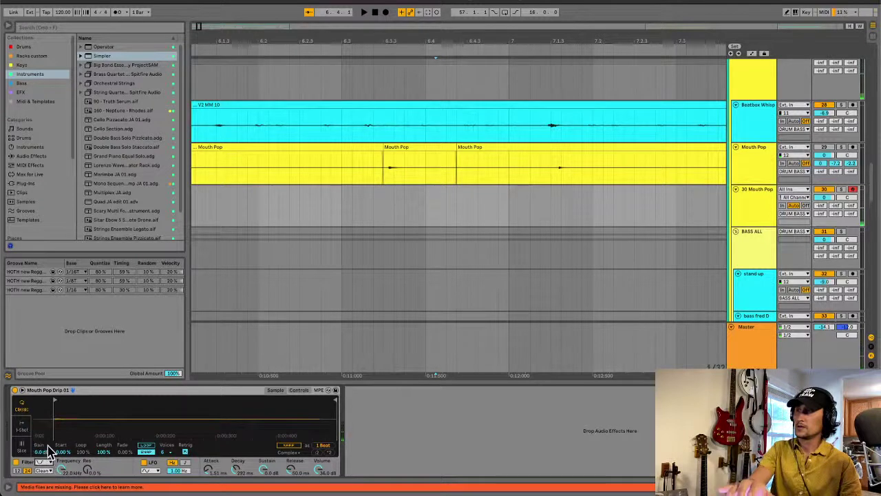
left_click(50, 464)
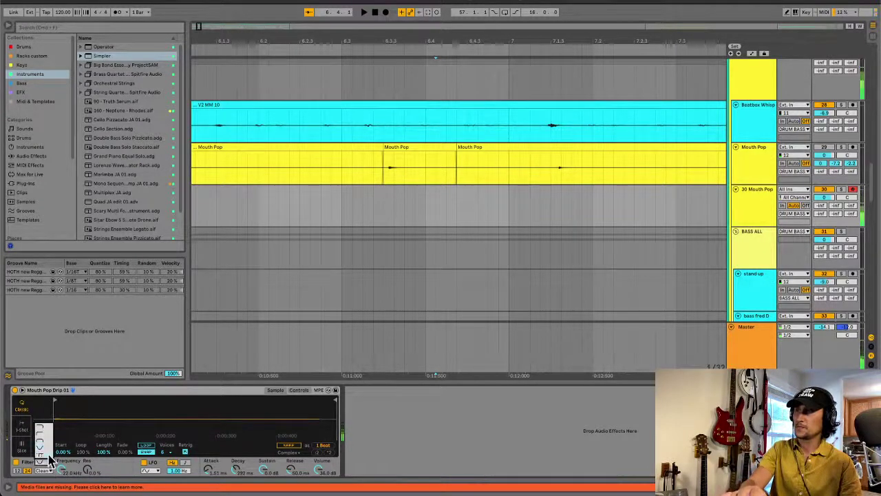
left_click(50, 452)
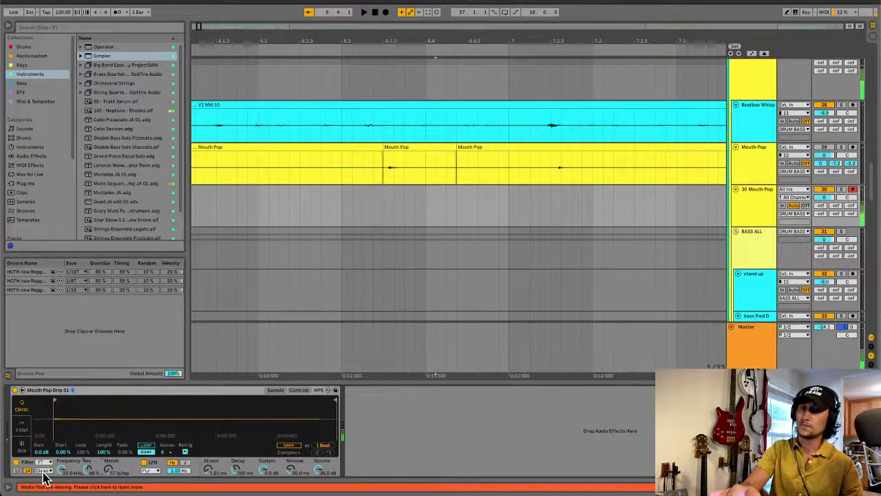
Step: Open the audio preferences and set the buffer size to 128 samples
key("super+comma")
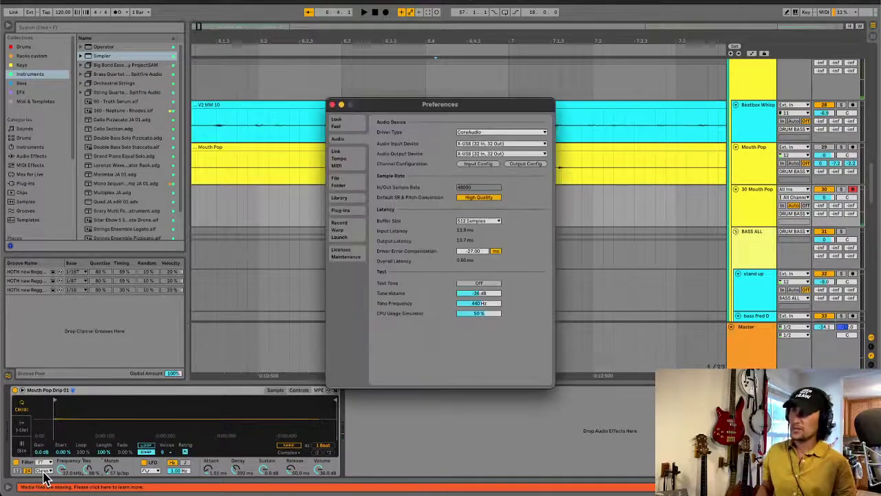
key("ctrl+Up")
key("ctrl+Up")
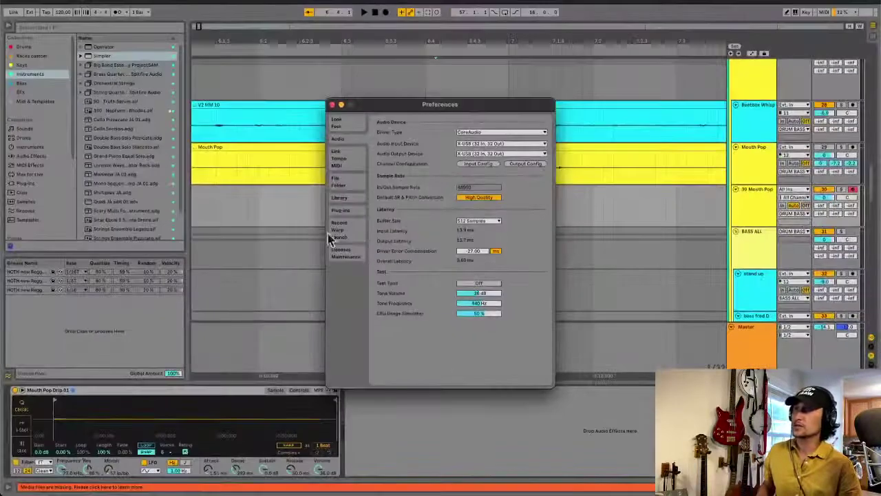
left_click(497, 223)
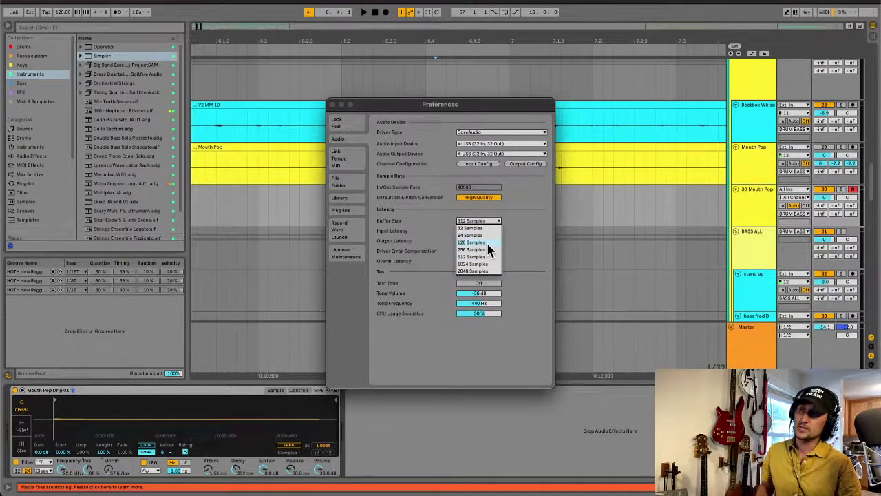
left_click(473, 243)
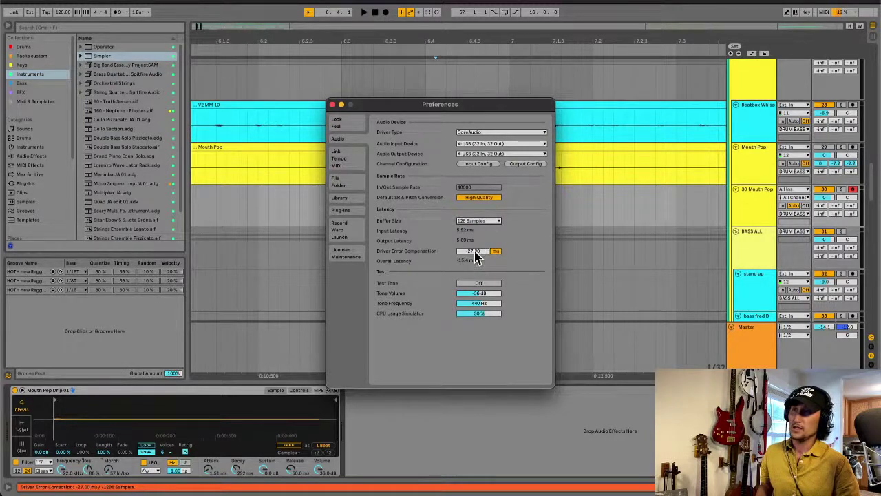
Step: Set the driver error compensation to -13.00 ms and close the preferences
left_click(475, 251)
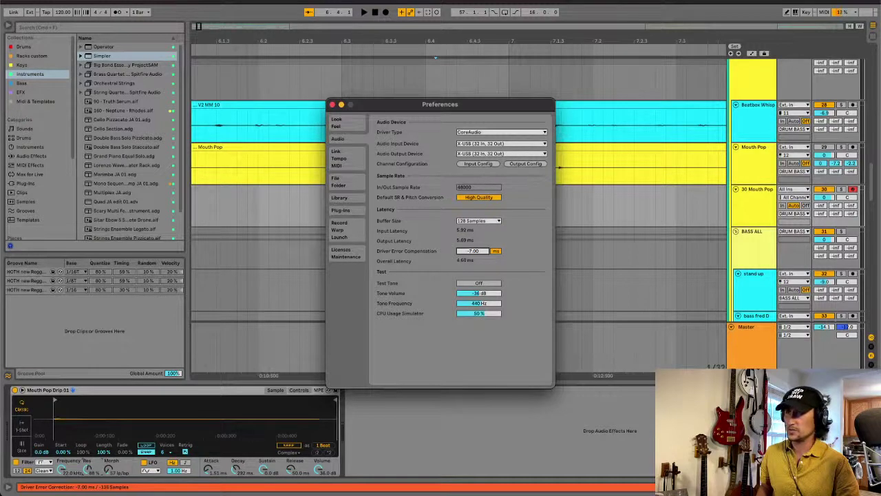
left_click_drag(472, 251, 473, 247)
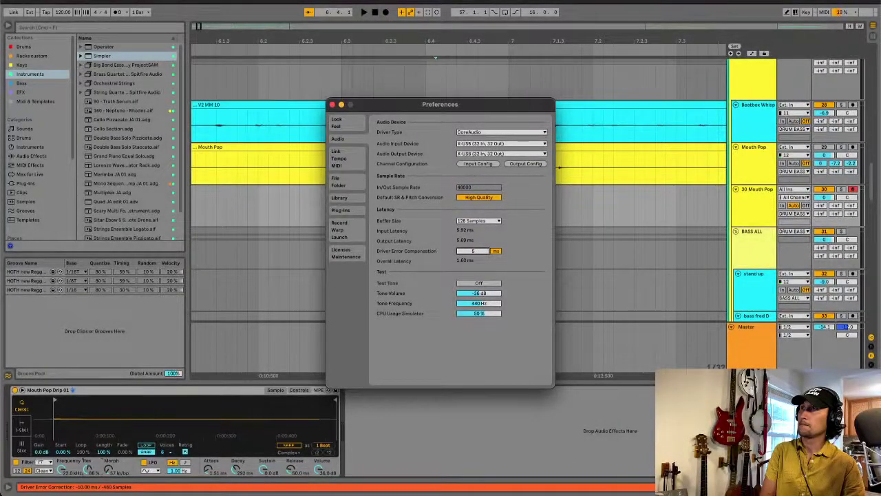
key("Down")
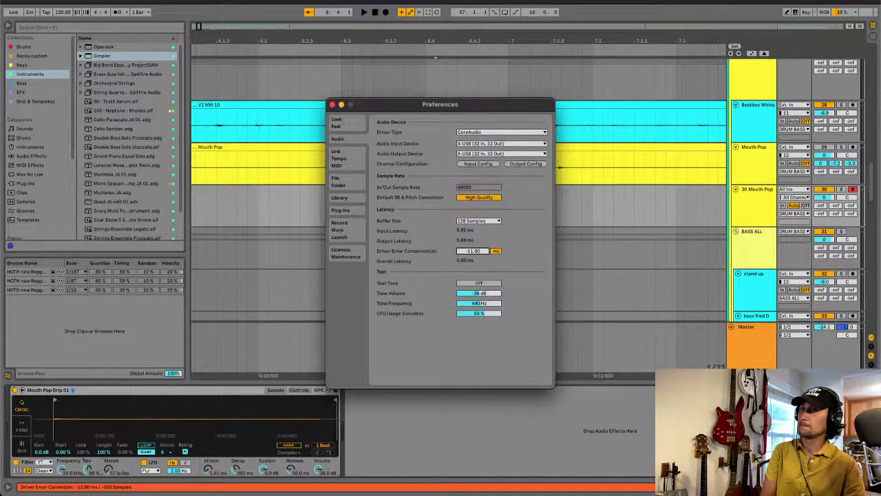
left_click_drag(472, 250, 473, 256)
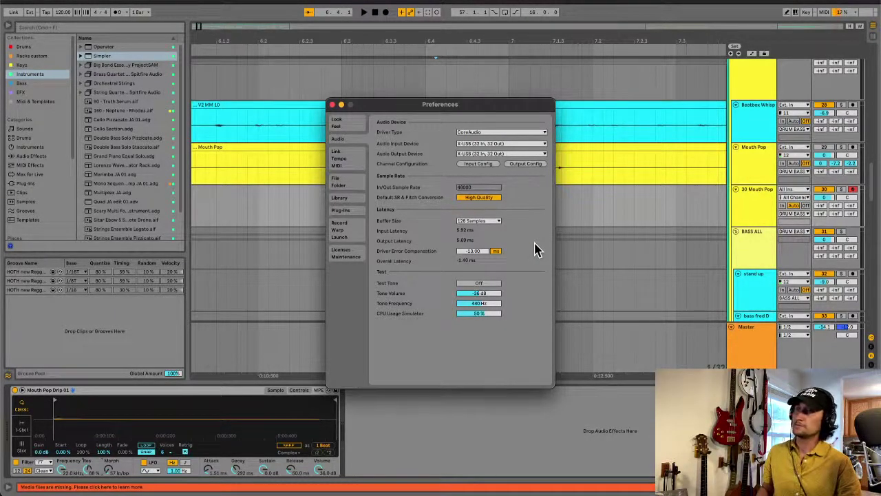
left_click(332, 104)
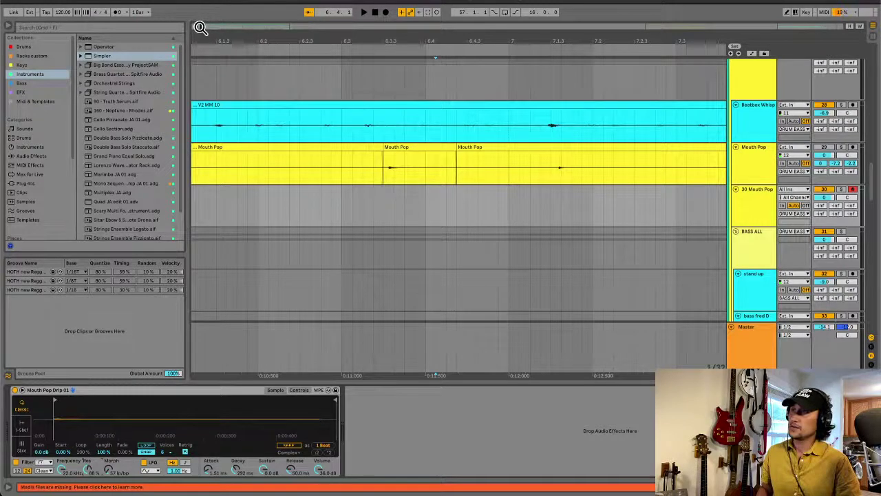
Step: Select the recorded clips on the Mouth Pop audio track back to the song's beginning and deactivate them
scroll(201, 27, "left", 5)
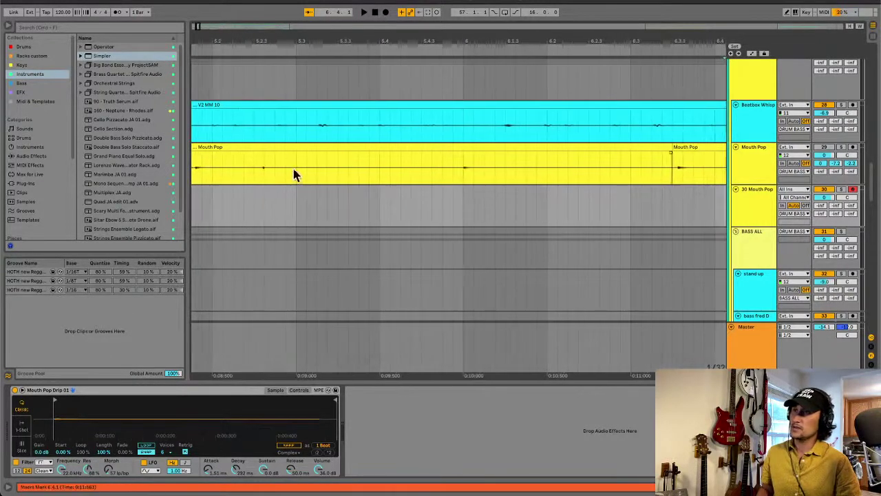
left_click(295, 175)
key("minus")
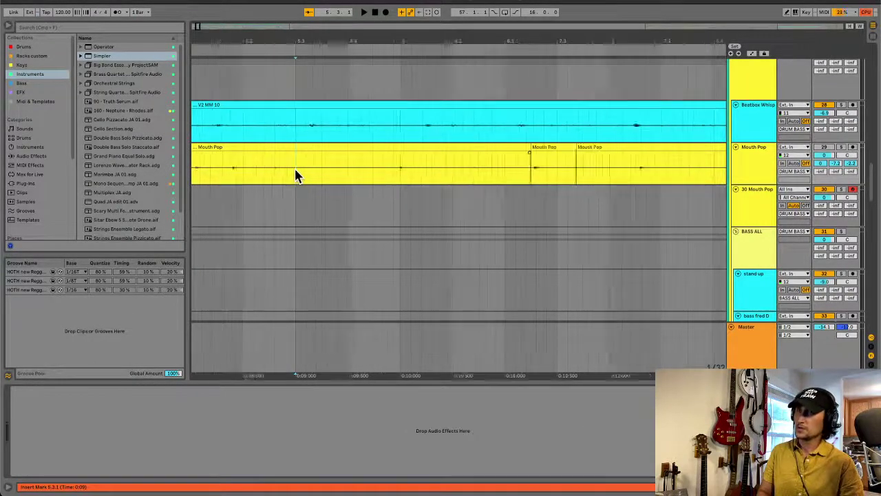
key("minus")
key("minus")
key("minus")
left_click_drag(440, 164, 189, 184)
key("0")
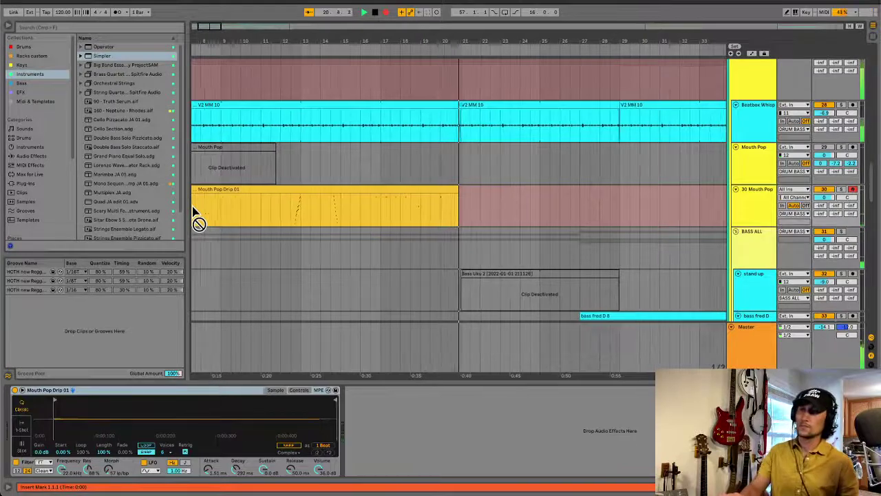
Step: Stop recording the mouth-pop MIDI part and bring the clip's beginning at bar 1 into the arrangement view
key("space")
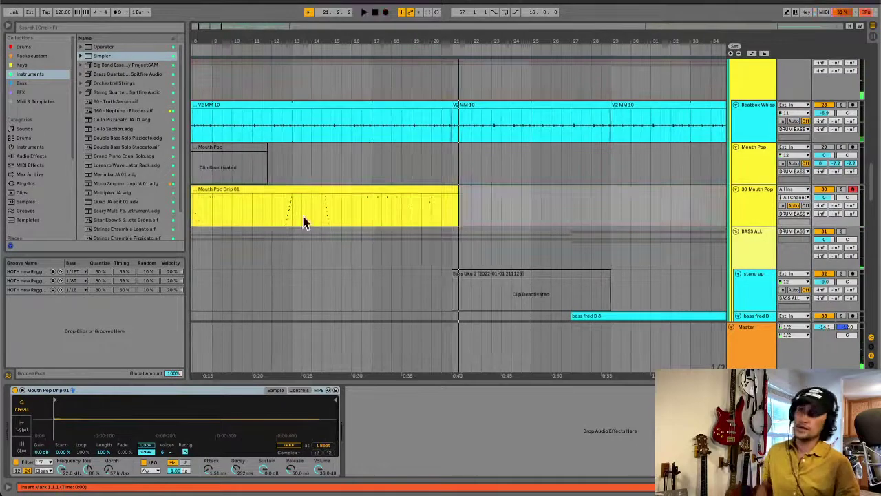
left_click(248, 213)
scroll(247, 214, "down", 3)
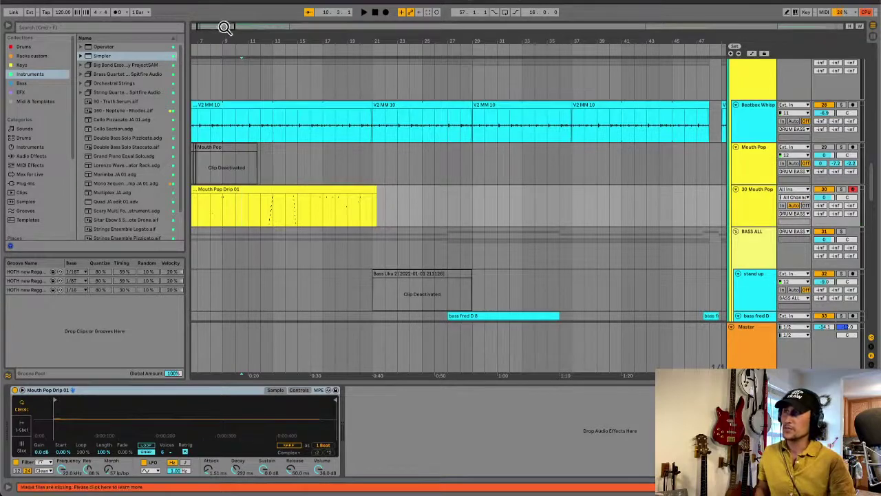
left_click_drag(225, 27, 220, 25)
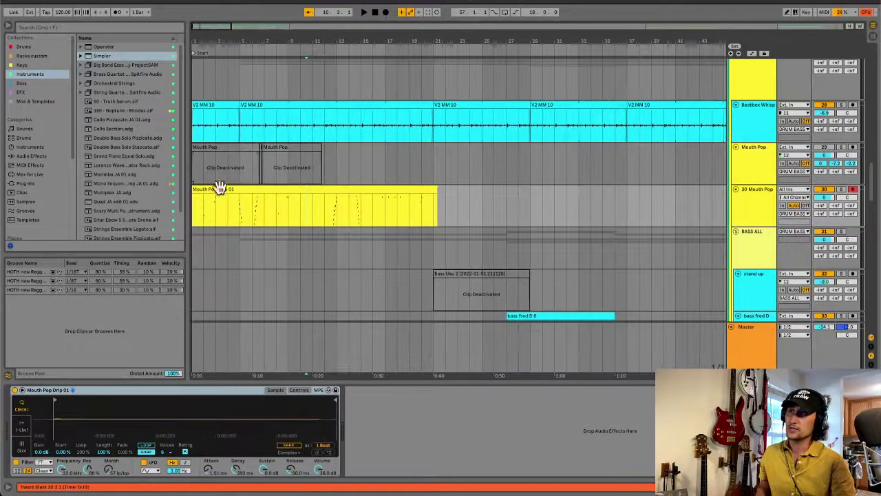
Step: Quantize all notes of the Mouth Pop Drip 01 clip and open its note editor
left_click(196, 221)
left_click(281, 189)
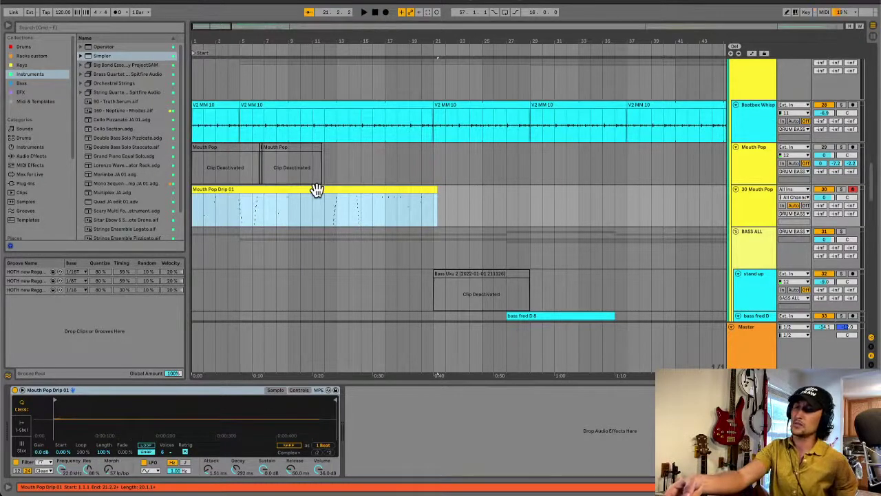
key("super+u")
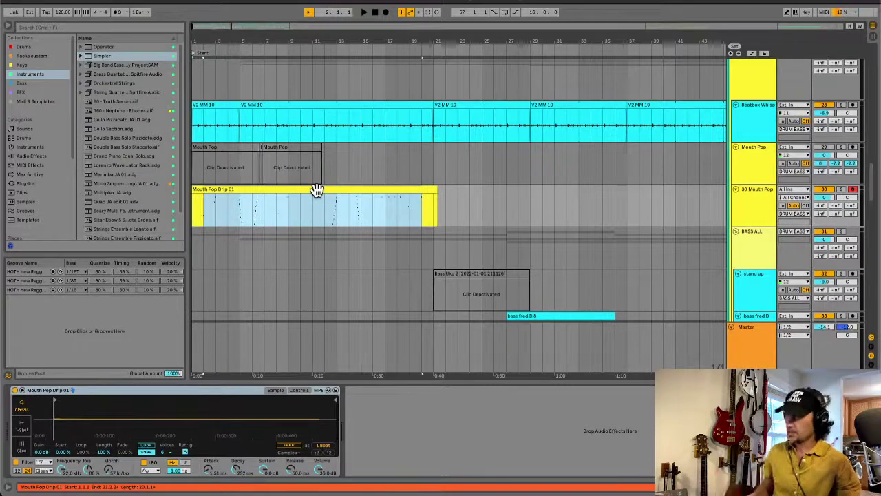
key("shift+Tab")
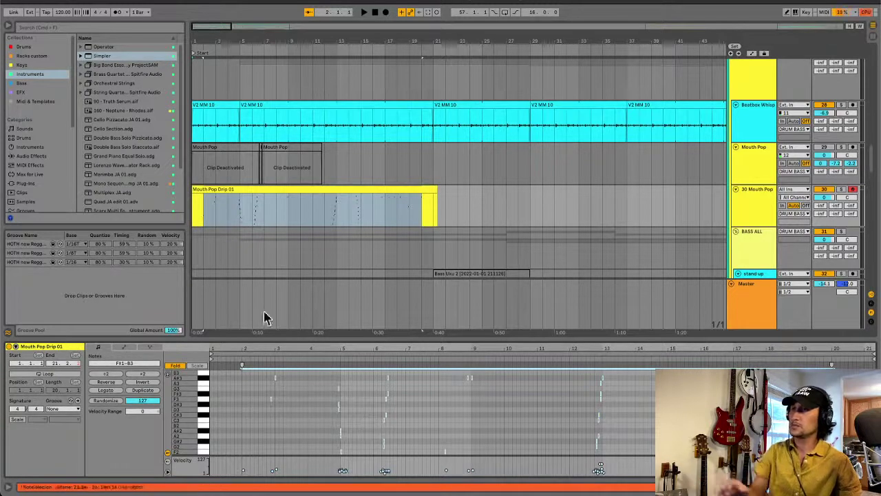
Step: Play the mouth-pop part and set the 30 Mouth Pop track's three sends to -15.3, -9.7 and -22.0 dB
left_click(206, 218)
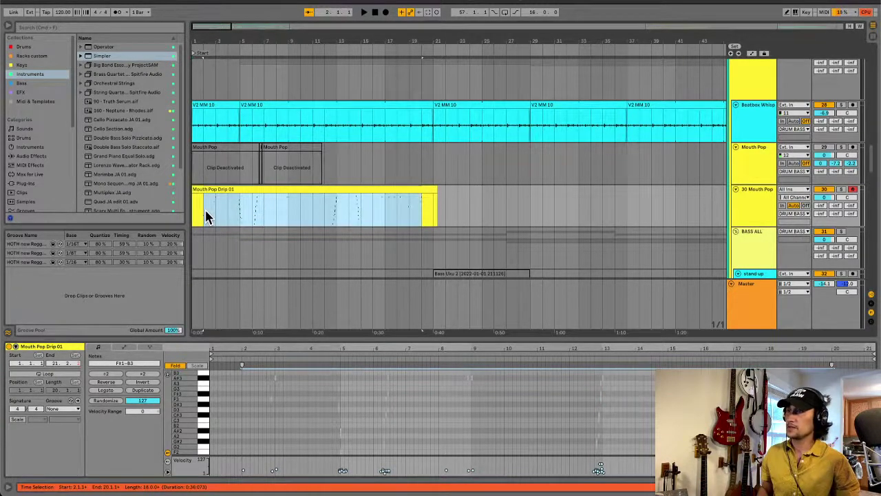
key("space")
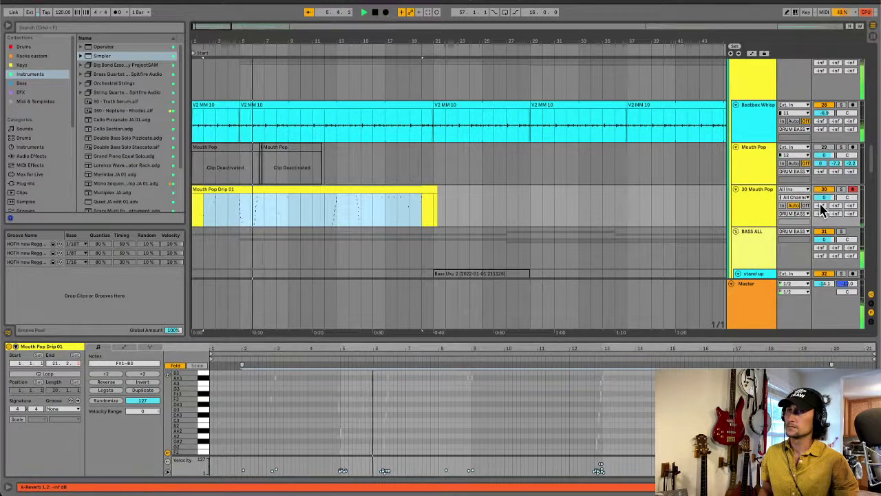
left_click_drag(822, 205, 823, 191)
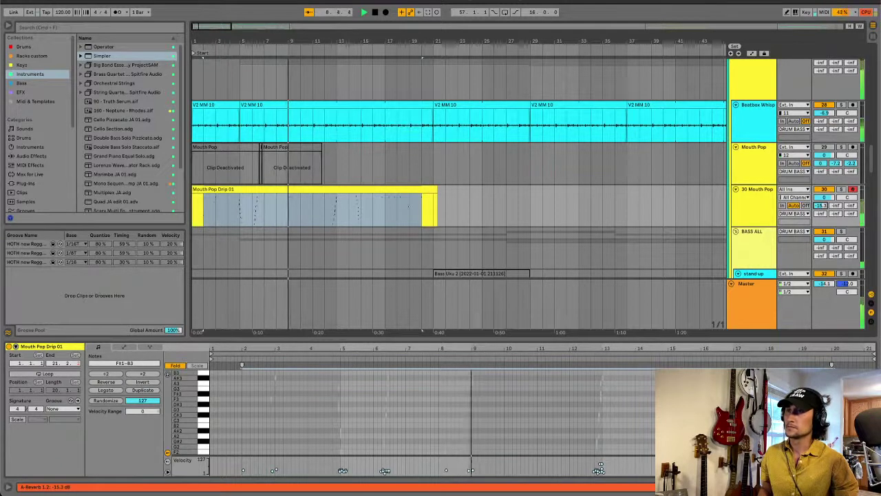
left_click_drag(835, 206, 851, 190)
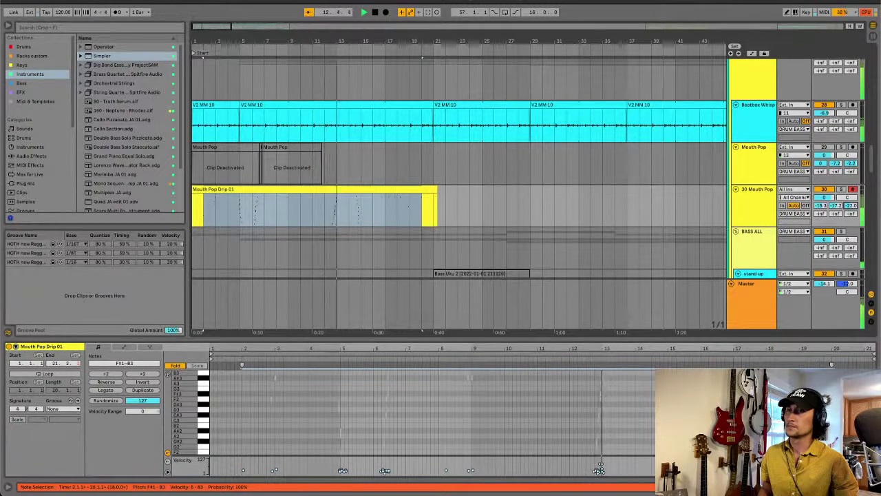
left_click_drag(837, 206, 837, 201)
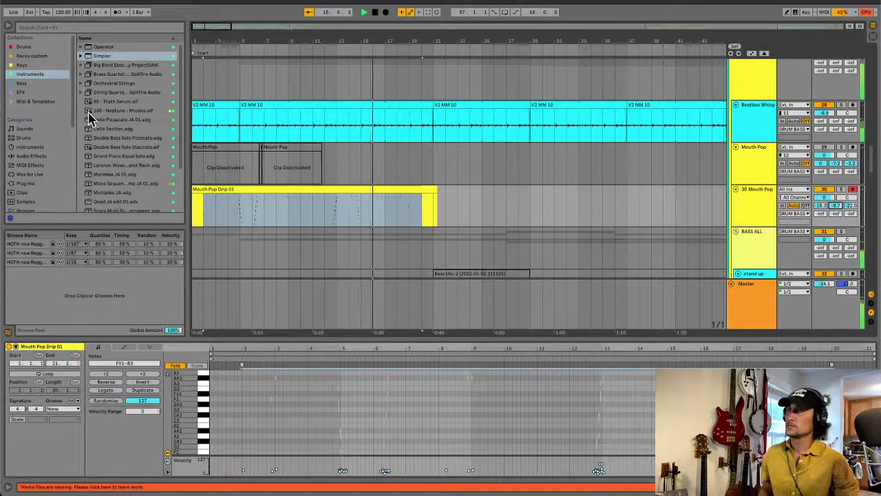
Step: Add a Utility effect after Simpler on the 30 Mouth Pop track and set its gain to 1.64 dB
left_click(34, 92)
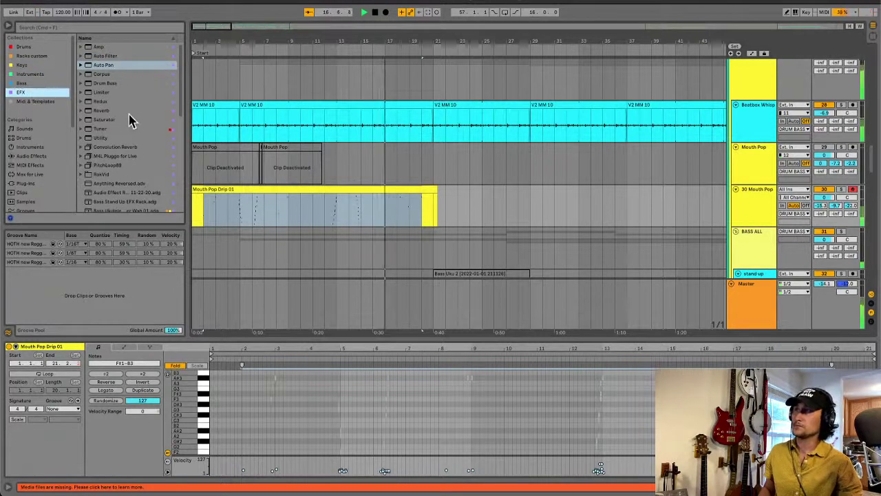
left_click(101, 138)
left_click_drag(103, 137, 350, 209)
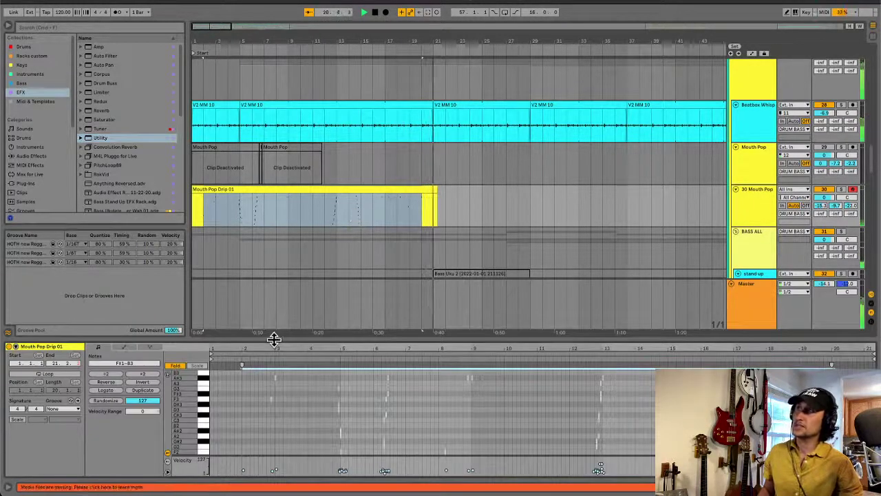
left_click(353, 218)
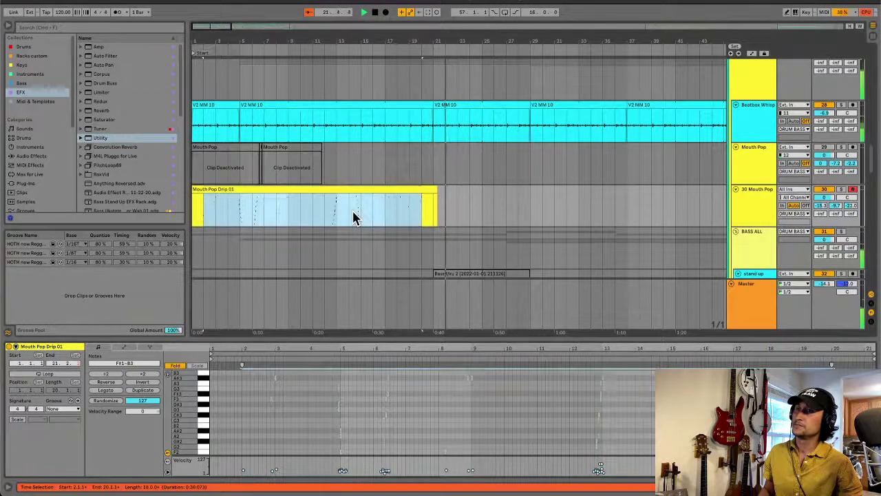
key("shift+Tab")
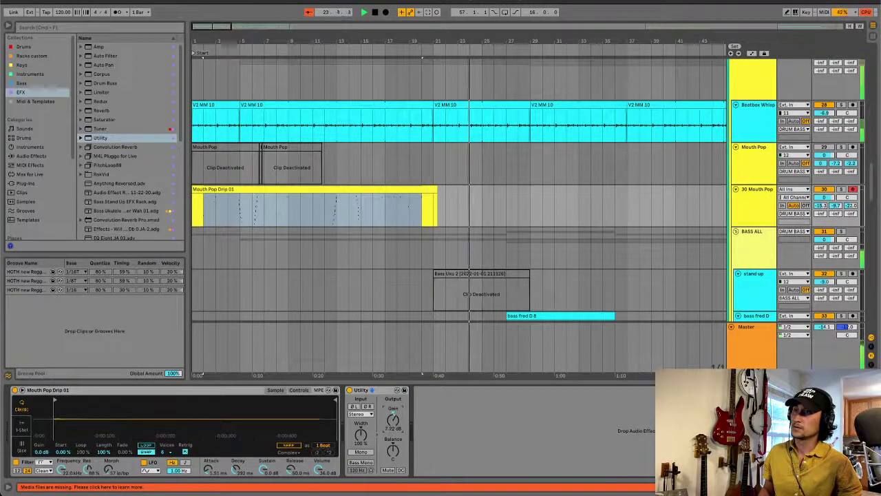
left_click(325, 220)
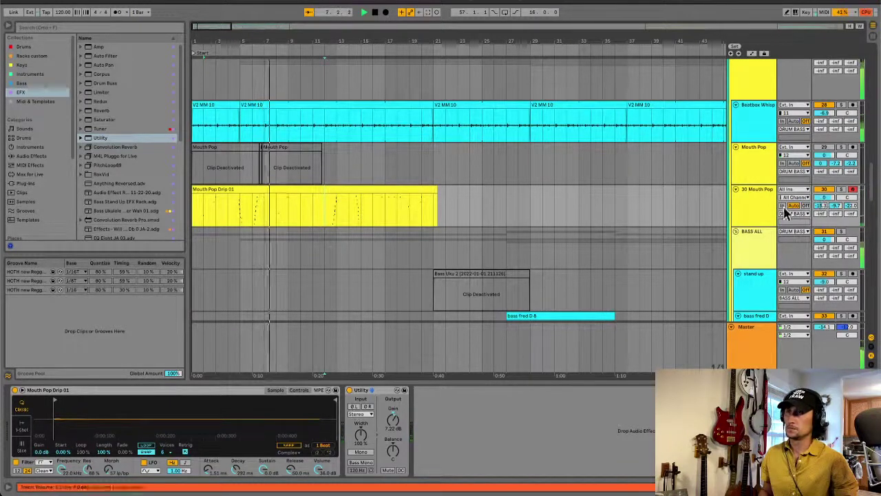
left_click_drag(392, 426, 392, 451)
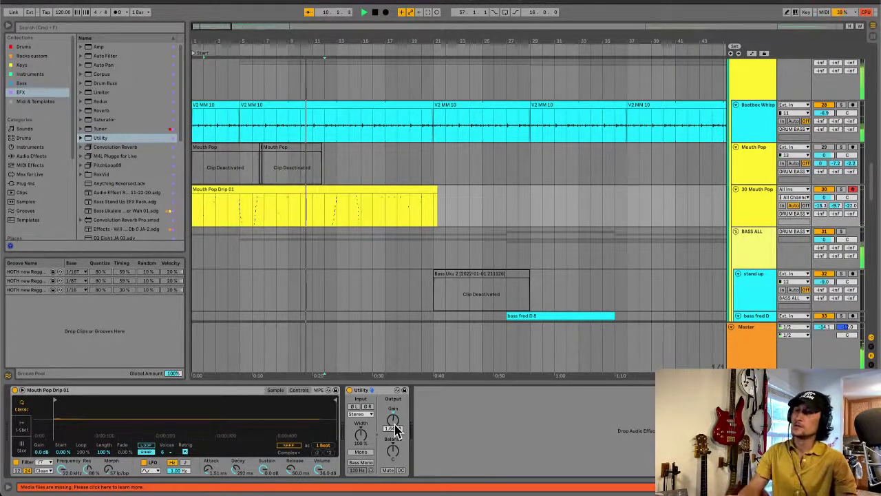
Step: Play briefly from bar 9, show the automation lanes and inspect the Pump automation on the Master track
left_click(287, 214)
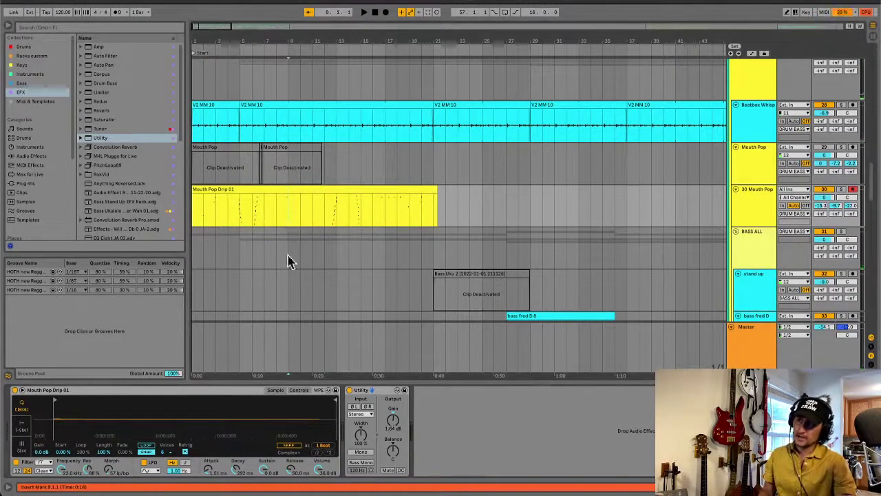
left_click(289, 348)
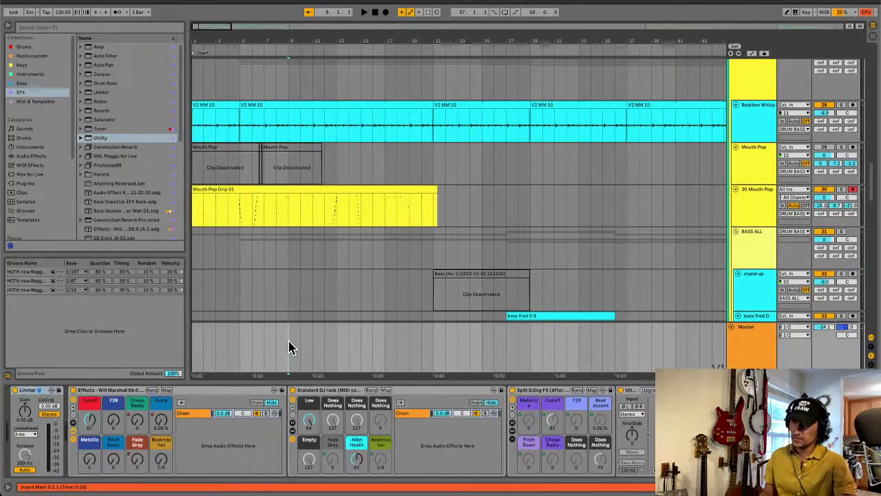
key("space")
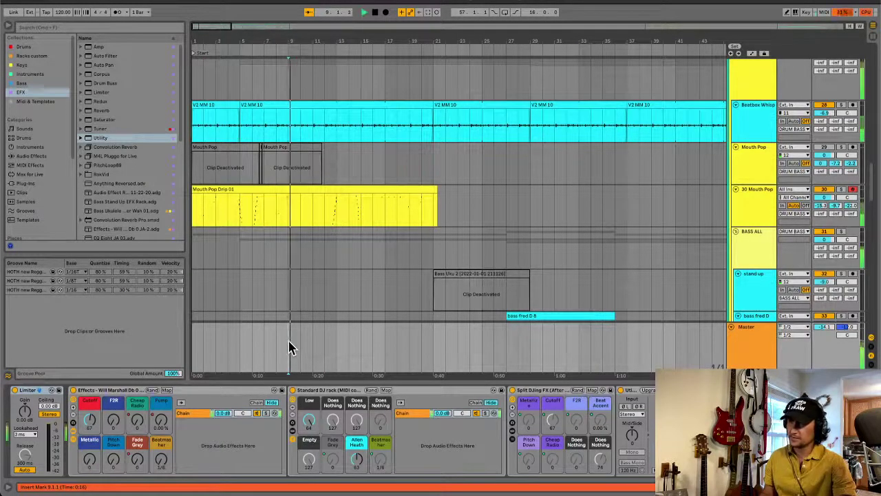
key("a")
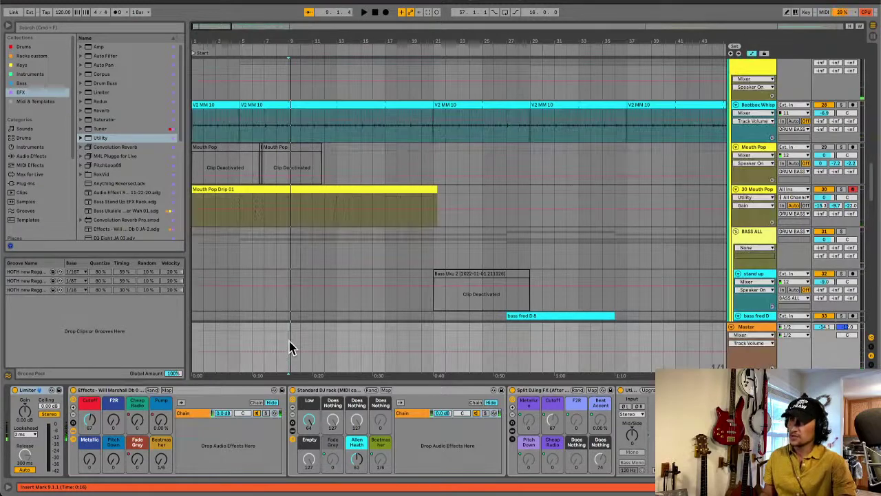
left_click(162, 422)
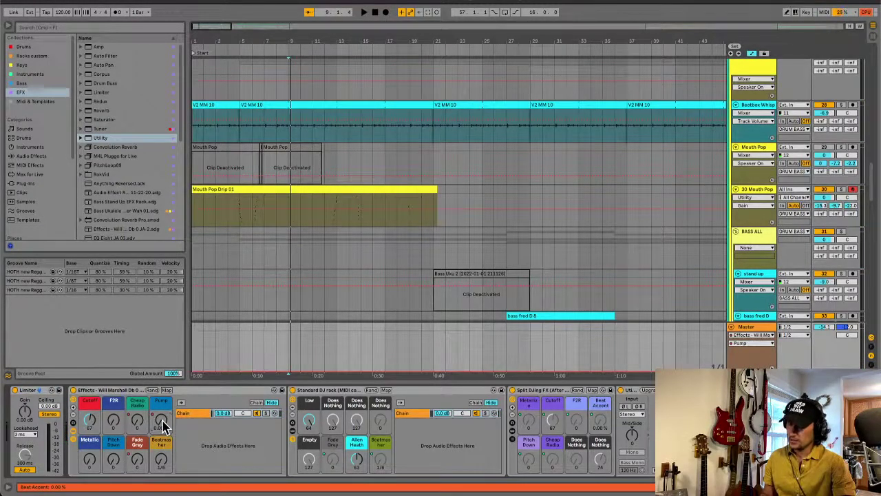
Step: Display the Beatmasher automation of the effects rack on the EFX ALL track
scroll(316, 311, "down", 6)
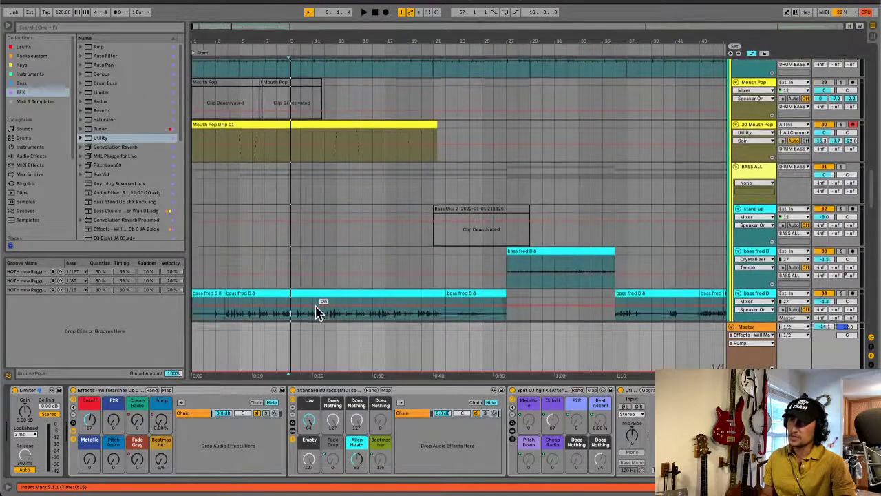
scroll(317, 312, "down", 10)
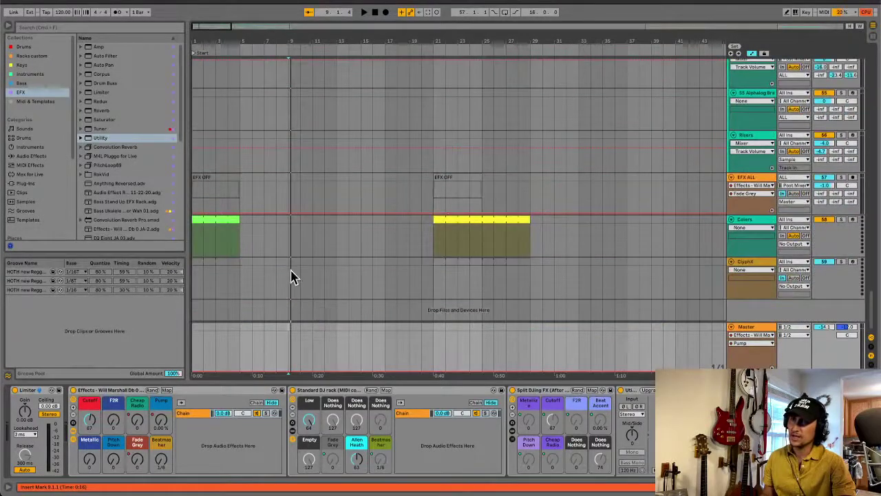
left_click(285, 199)
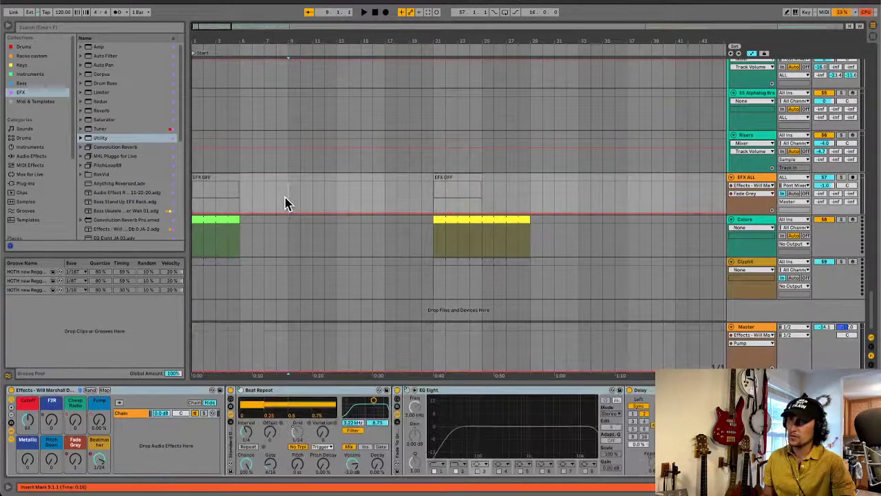
left_click(99, 464)
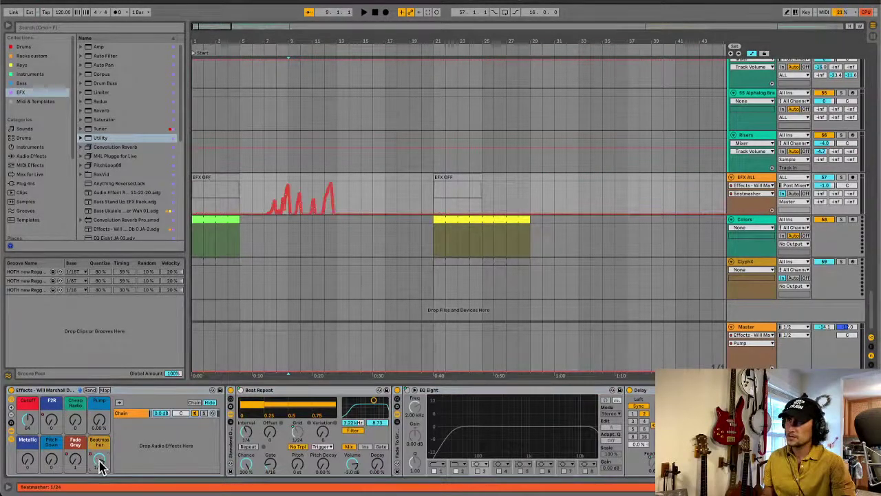
Step: Zoom in around bar 9 and listen to the Beatmasher automation on EFX ALL from bar 8
left_click(287, 239)
key("plus")
key("plus")
key("plus")
key("plus")
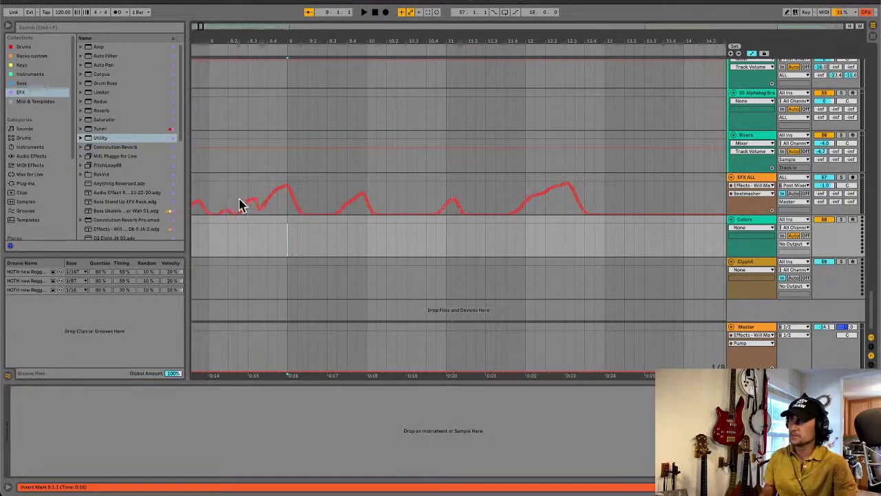
left_click(227, 199)
key("space")
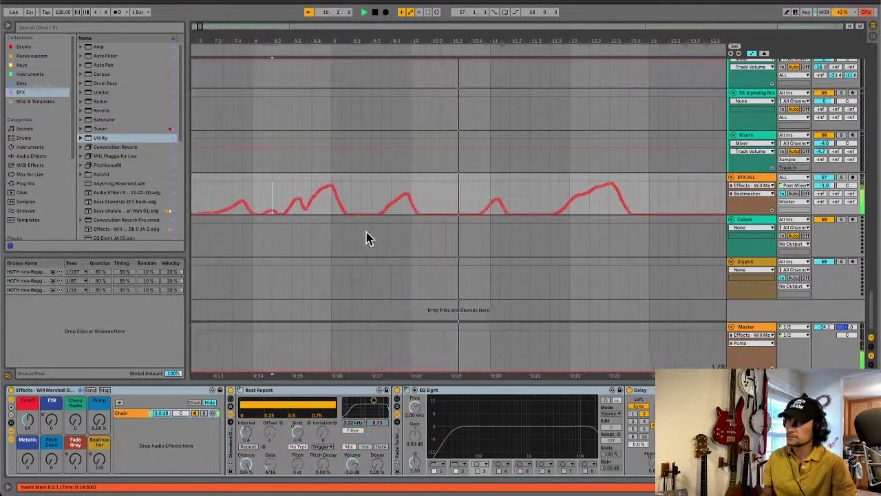
key("space")
Step: Reshape the falling slope of the Beatmasher automation peak just after the start of bar 9
left_click_drag(308, 213, 328, 205)
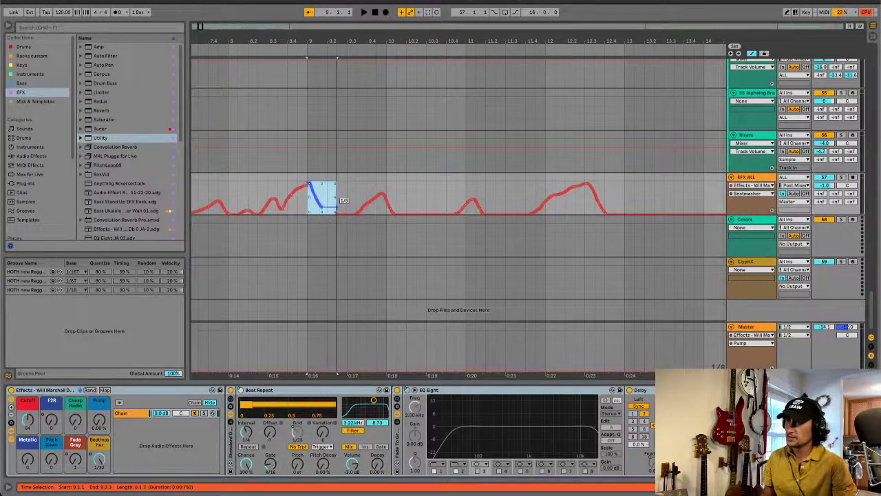
left_click(346, 205)
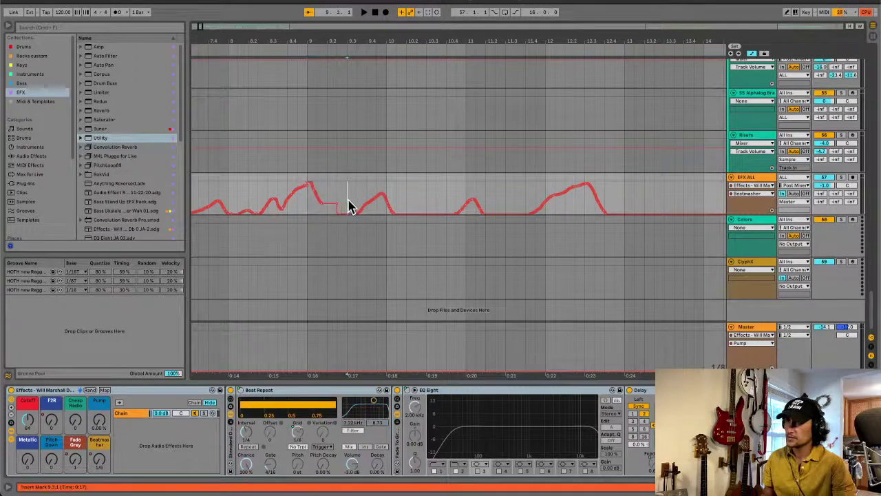
left_click(309, 190)
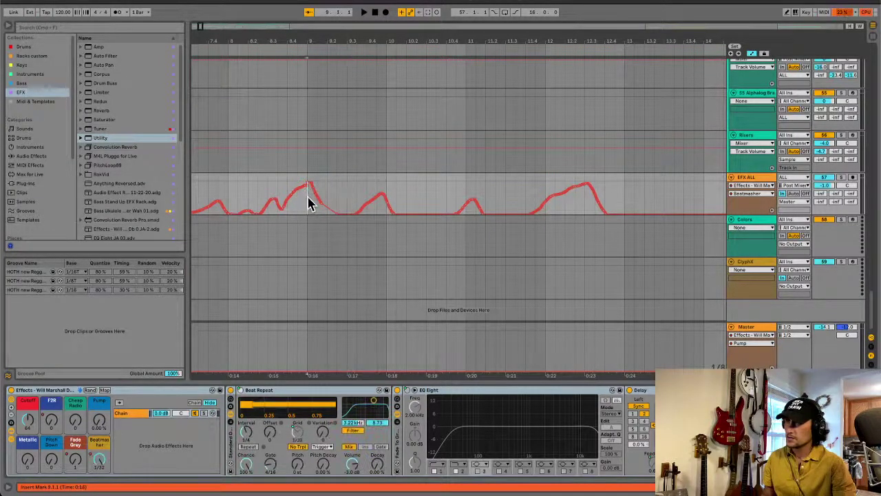
left_click_drag(310, 203, 314, 205)
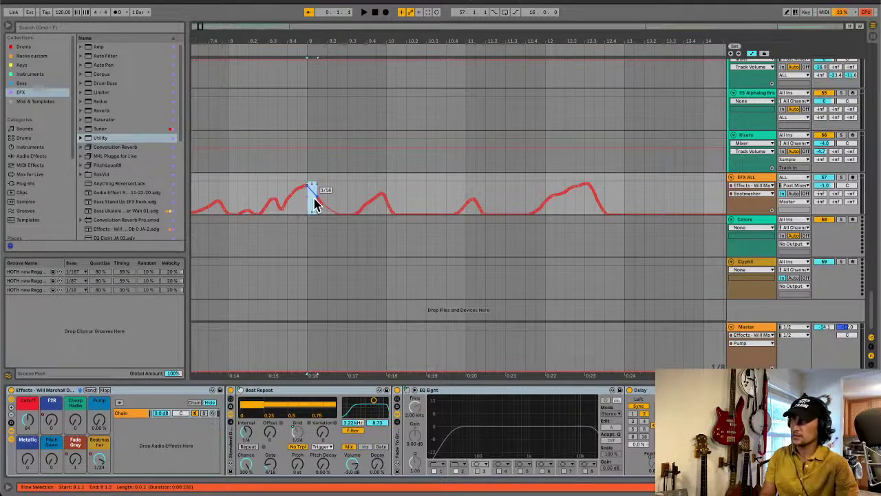
Step: Smooth the falling slope of the Beatmasher automation from 9.1.3 to 9.2.3 on EFX ALL and audition it from bar 8.4
left_click(299, 212)
key("space")
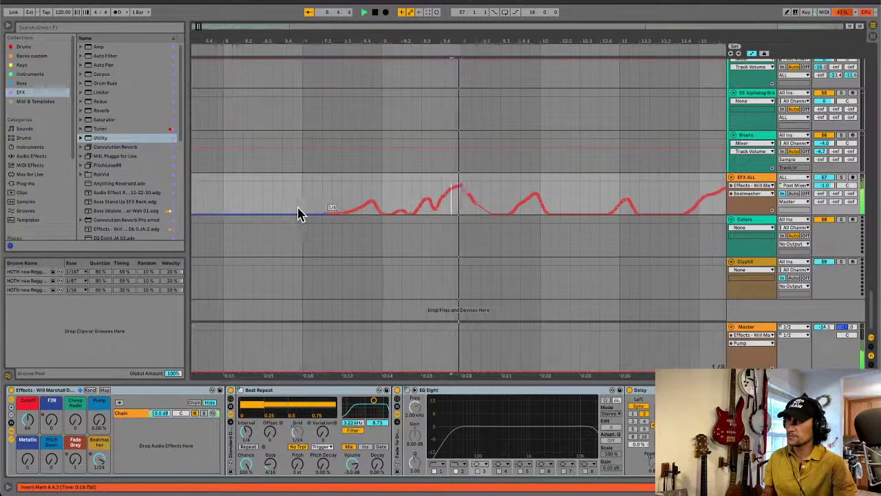
key("space")
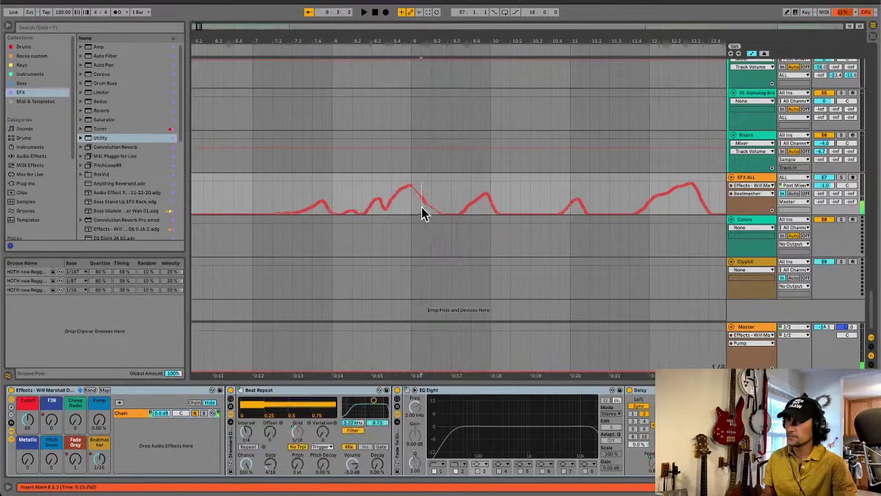
left_click_drag(423, 212, 440, 213)
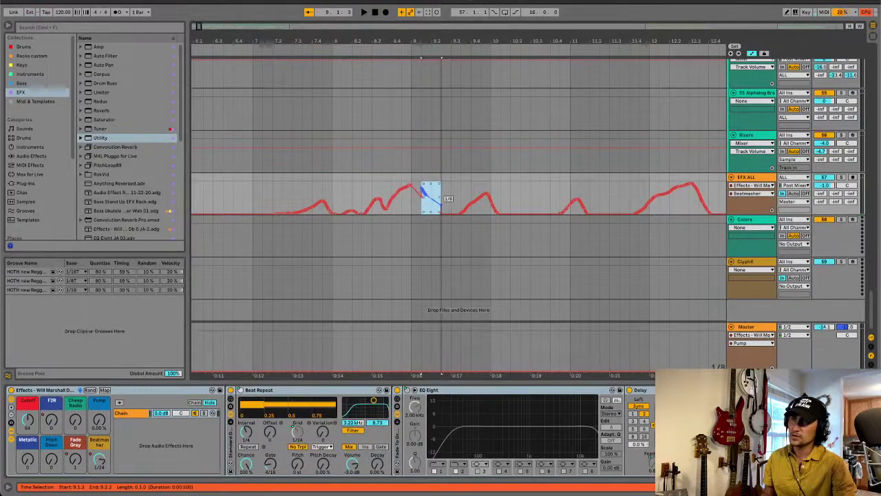
left_click(401, 213)
key("space")
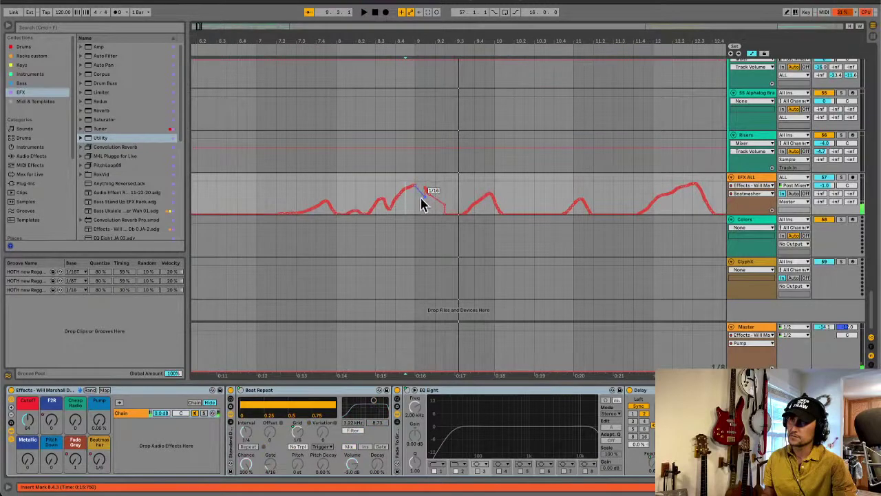
left_click(396, 214)
key("space")
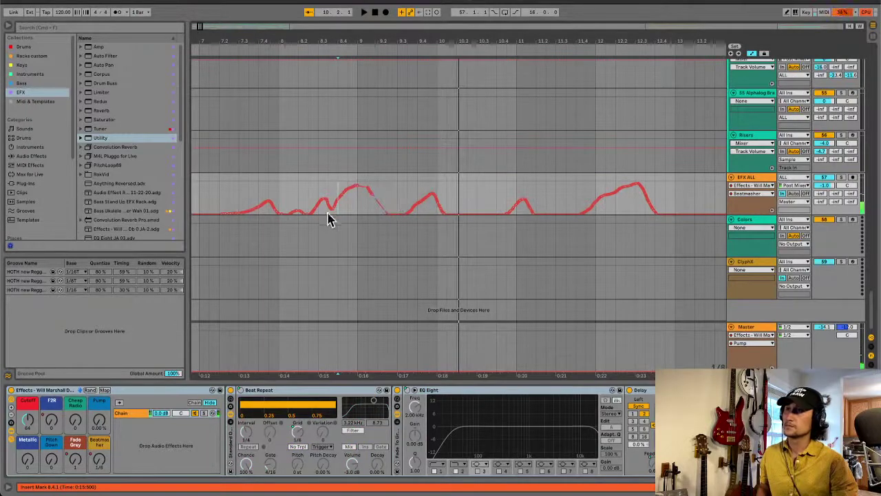
Step: Listen to the Beatmasher automation on EFX ALL from bar 8.3 through the last peak around bar 12
left_click(328, 244)
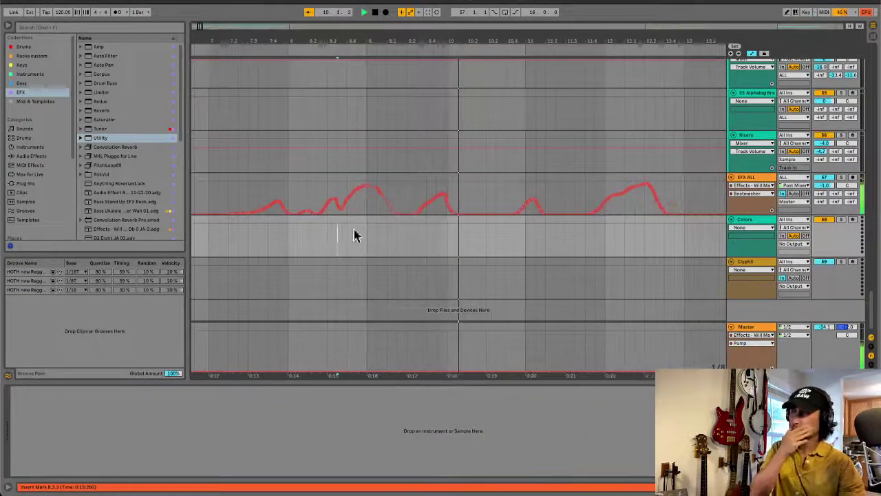
left_click(467, 204)
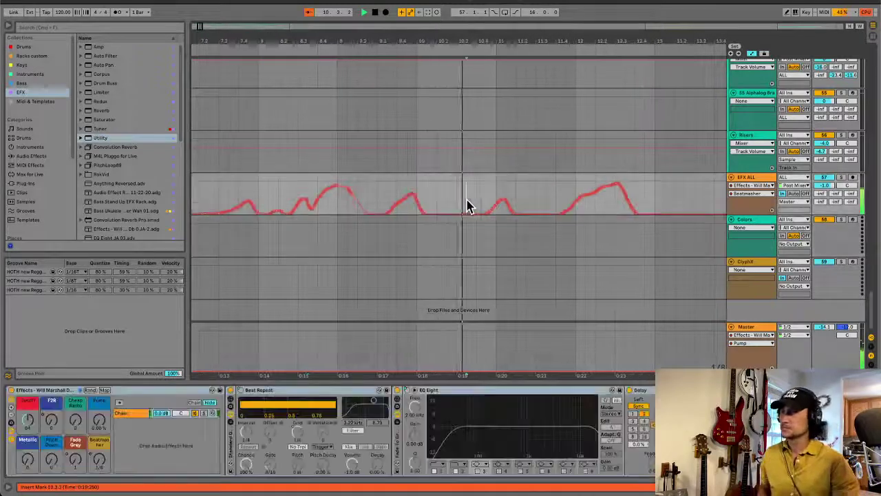
left_click(379, 200)
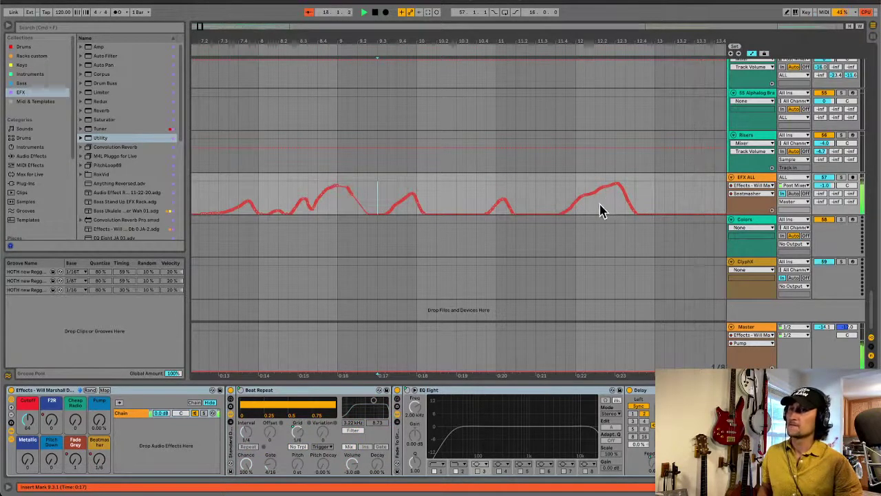
Step: Shift the EFX ALL Beatmasher automation from 12.2.1 two beats later and drop the gap up to 12.4.1 to zero
left_click_drag(596, 211, 655, 198)
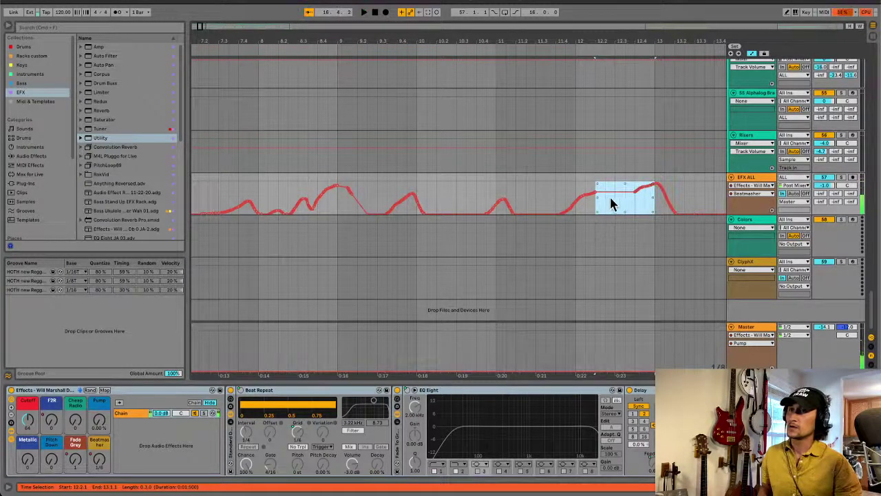
key("Delete")
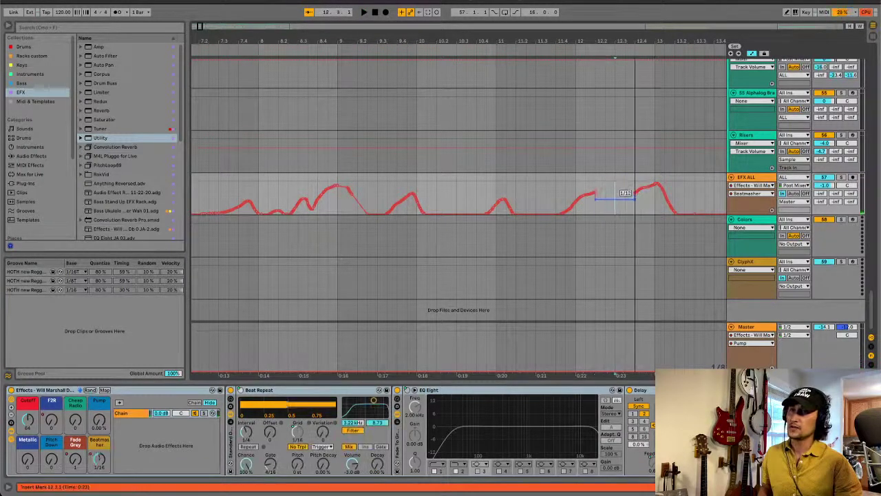
left_click(615, 213)
left_click(556, 204)
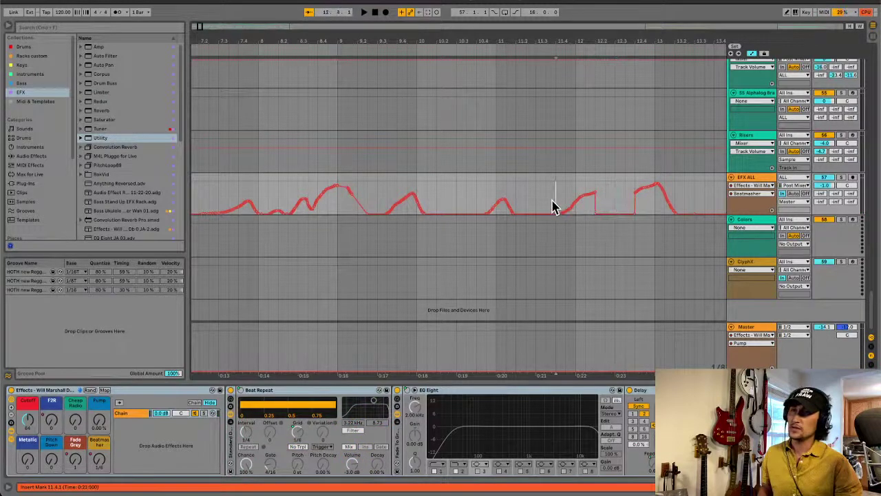
Step: Turn the abrupt rise before the Beatmasher peak at bar 13 into a steep ramp and listen to it
mouse_move(654, 196)
left_mouse_down()
mouse_move(640, 195)
mouse_move(643, 205)
left_mouse_up()
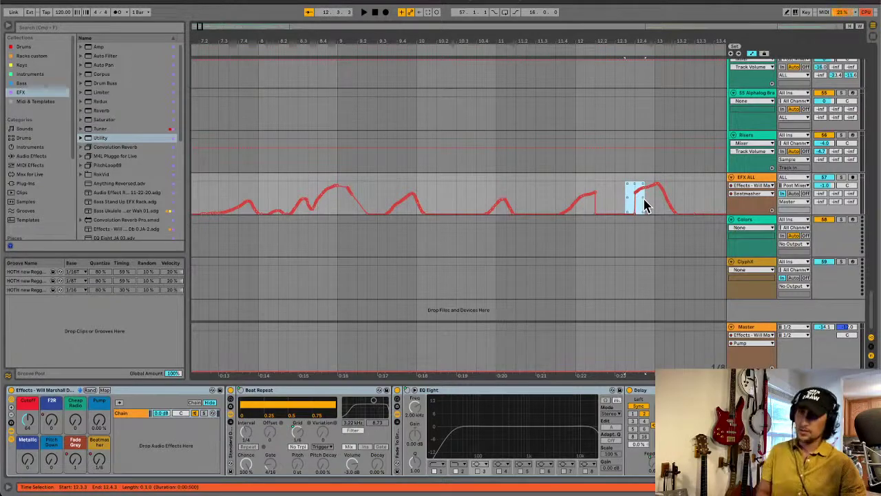
key("Delete")
left_click(635, 211)
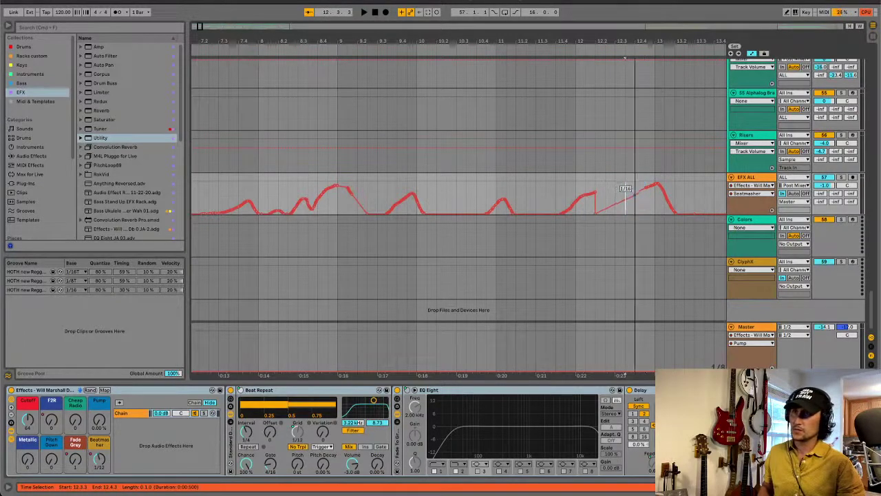
left_click_drag(634, 211, 617, 216)
key("space")
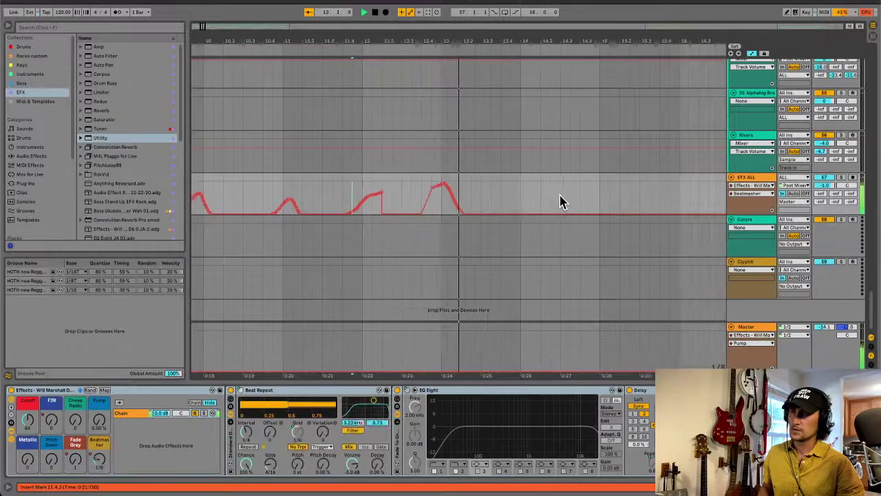
left_click(326, 202)
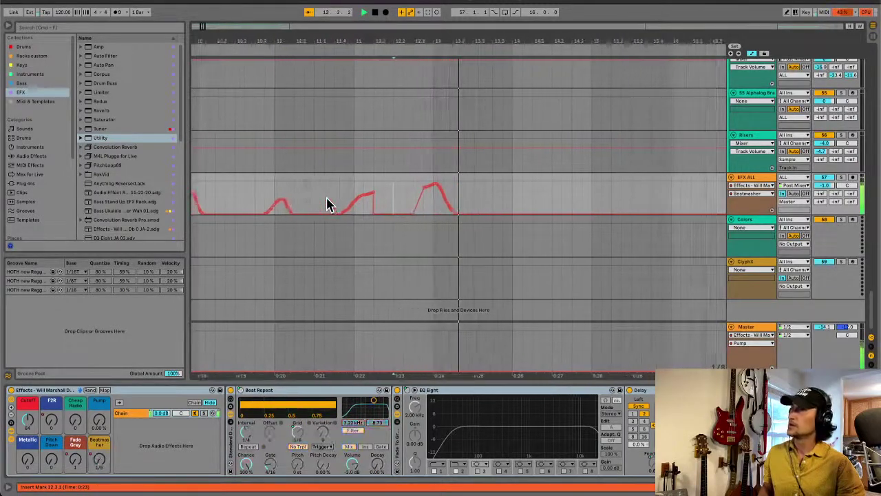
Step: Reshape the falling side of the Beatmasher peak between 13.1.1 and 13.2.1
left_click_drag(419, 199, 441, 205)
left_click(433, 198)
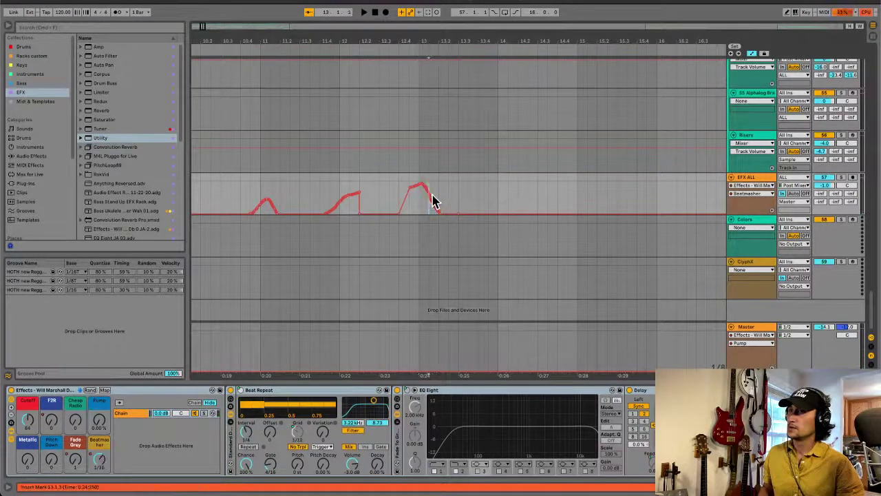
left_click_drag(420, 202, 435, 197)
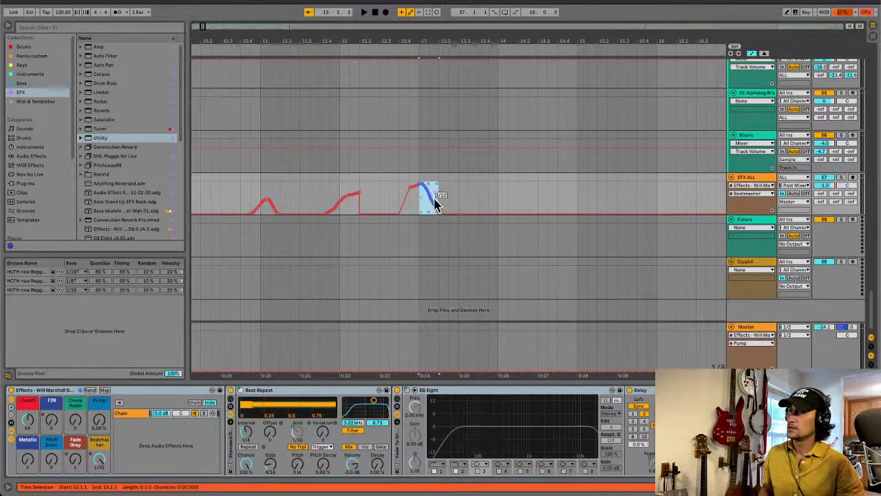
left_click(370, 208)
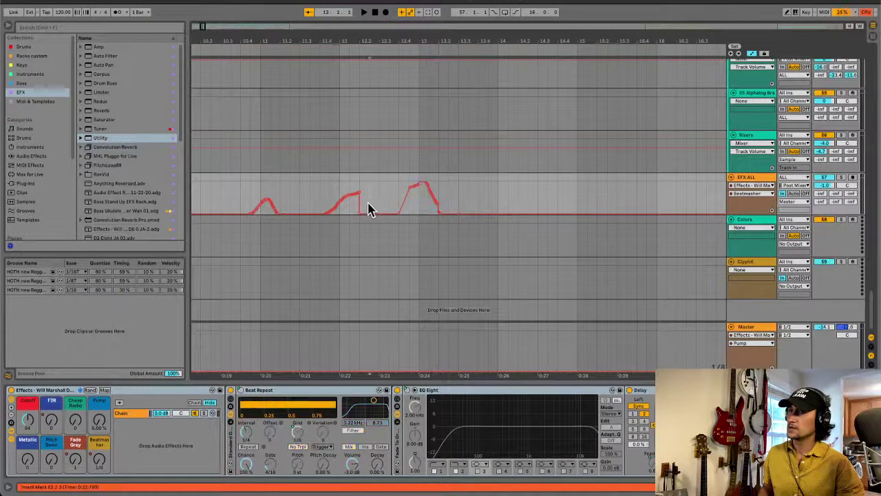
Step: Listen to the reshaped Beatmasher peaks from around bar 11 to bar 13
key("space")
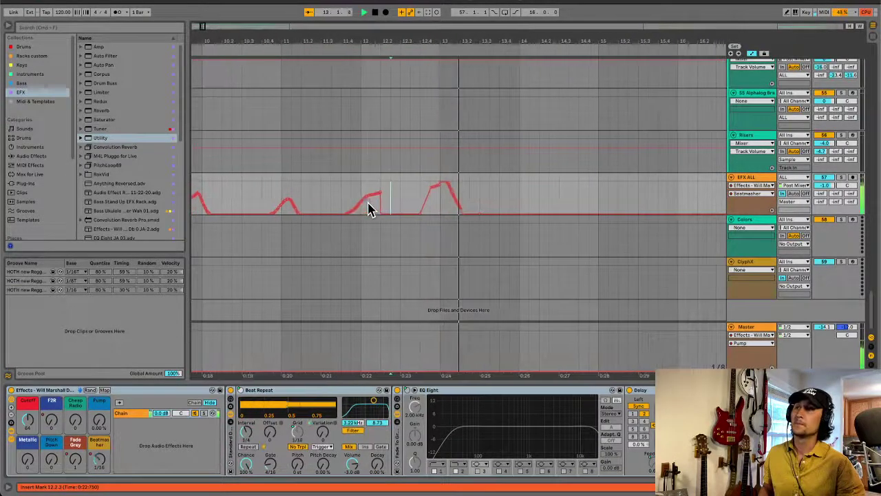
left_click(278, 199)
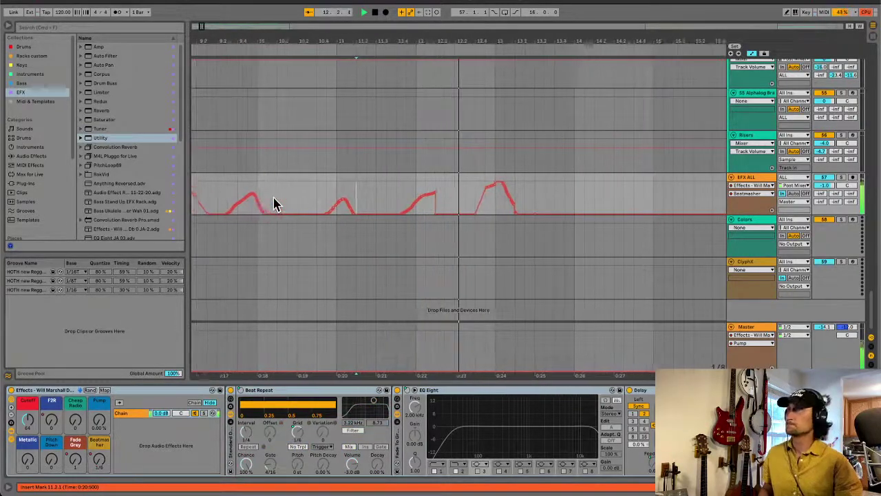
left_click(379, 190)
key("minus")
key("minus")
key("minus")
key("minus")
key("minus")
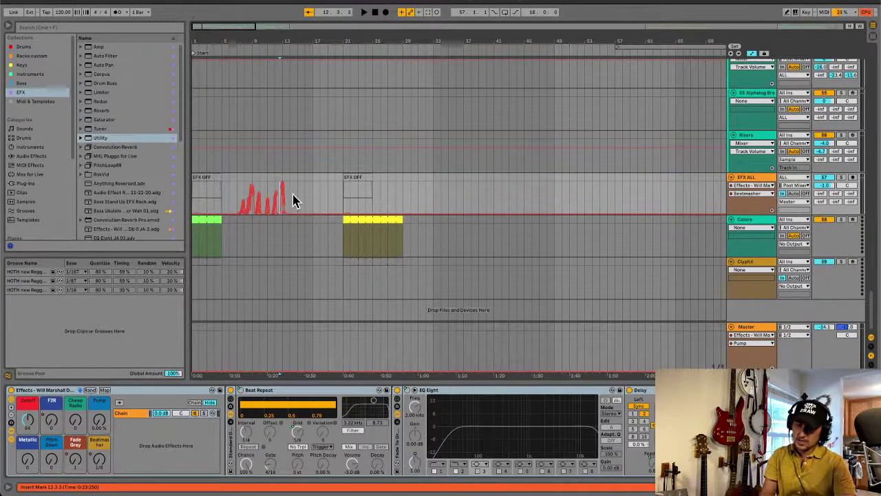
key("plus")
key("plus")
key("plus")
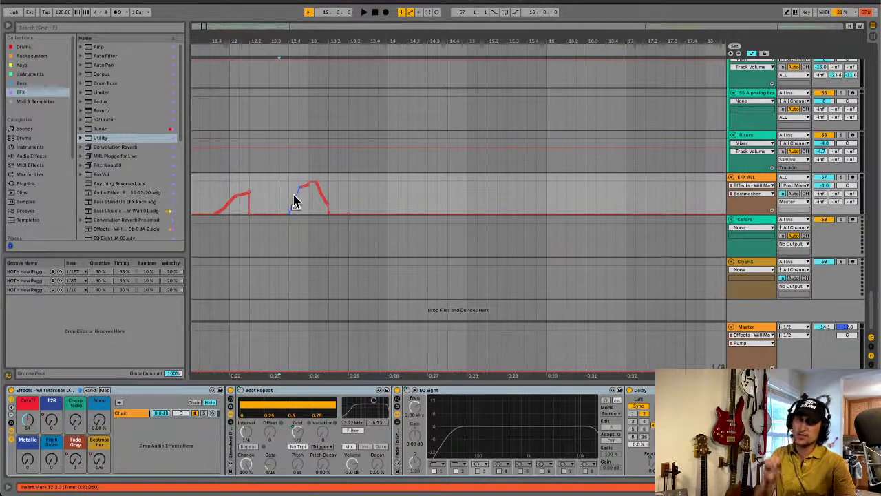
left_click(293, 195)
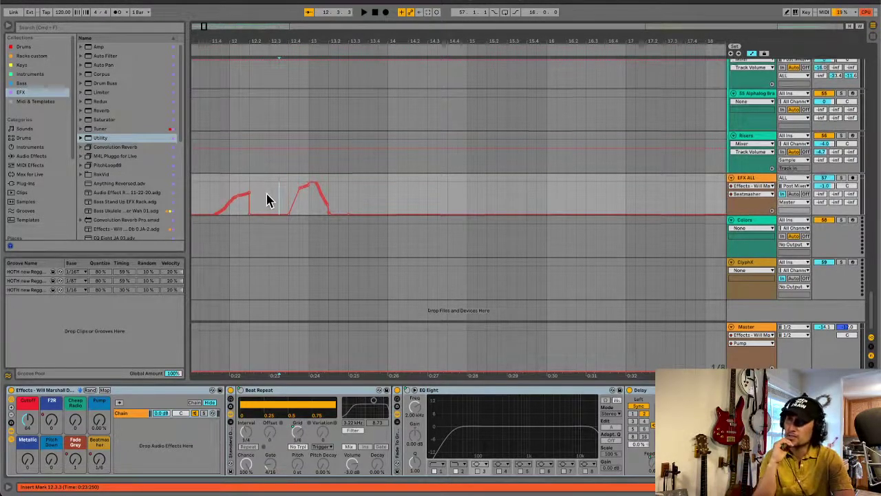
Step: Hide the automation lanes in the arrangement and place the insert marker in the Son Montuno percussion track
scroll(268, 199, "up", 3)
scroll(268, 200, "up", 9)
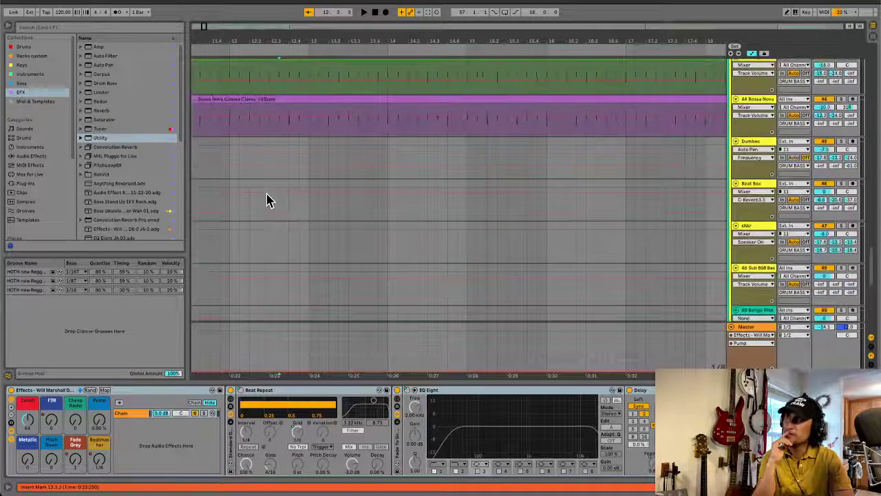
scroll(268, 199, "up", 5)
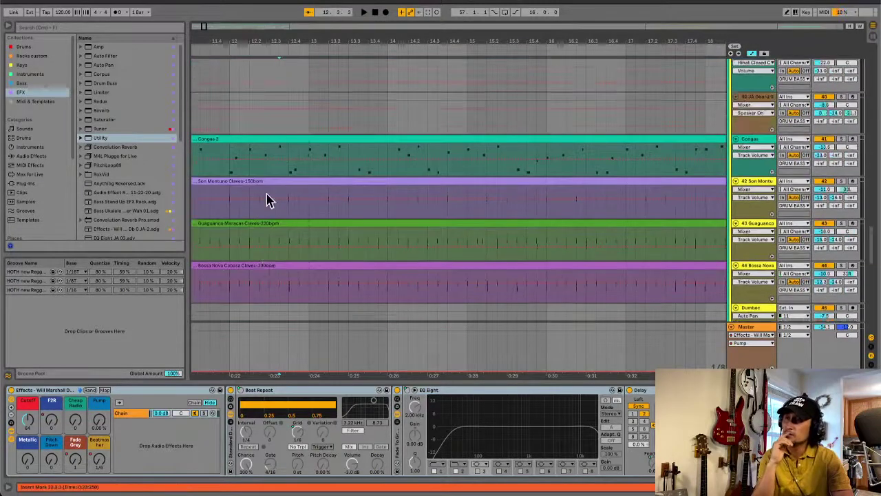
key("ctrl+a")
left_click(262, 201)
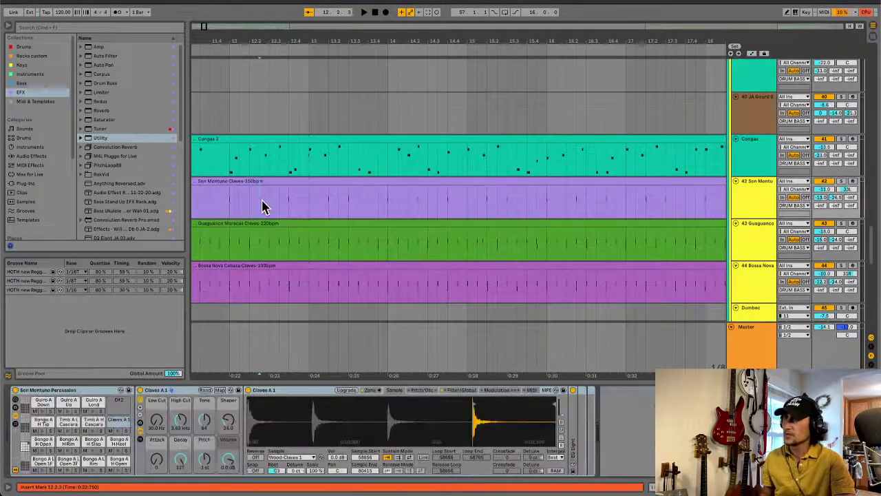
Step: Look through the arrangement's tracks from the percussion down to EFX ALL and back up to the bass and beatbox tracks
scroll(261, 205, "down", 10)
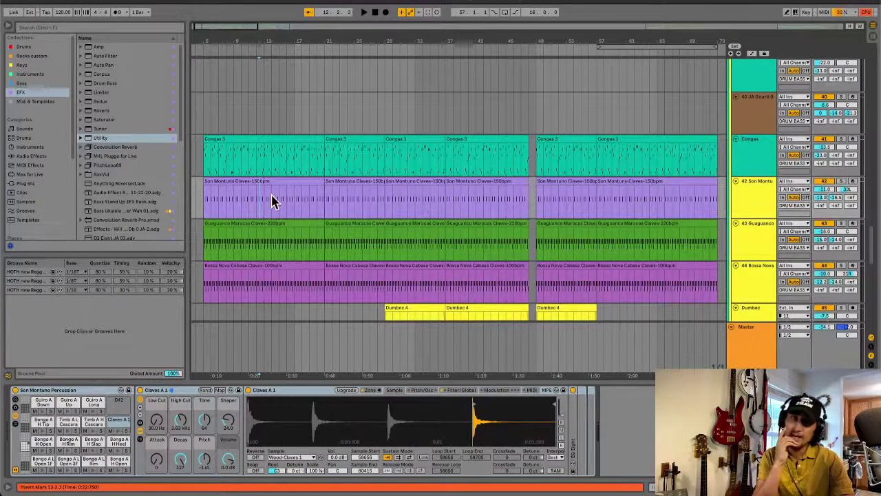
scroll(272, 200, "down", 3)
scroll(272, 199, "down", 2)
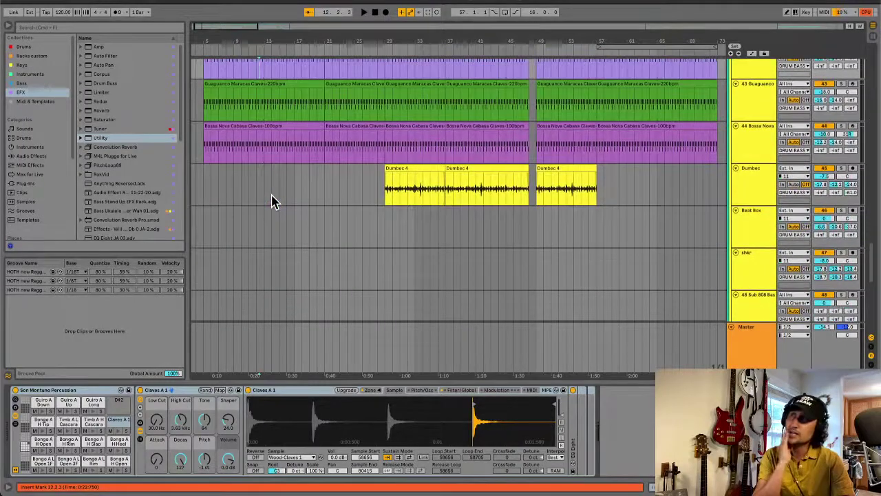
scroll(272, 199, "down", 4)
scroll(272, 200, "down", 15)
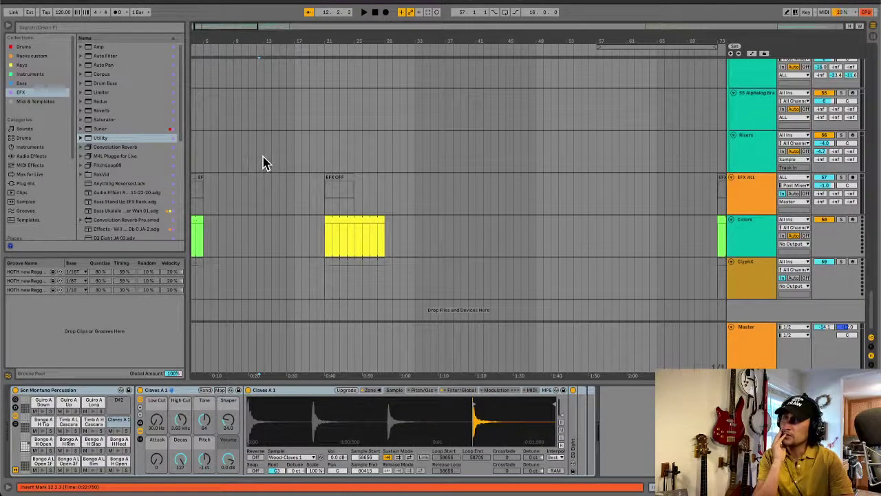
scroll(267, 163, "up", 15)
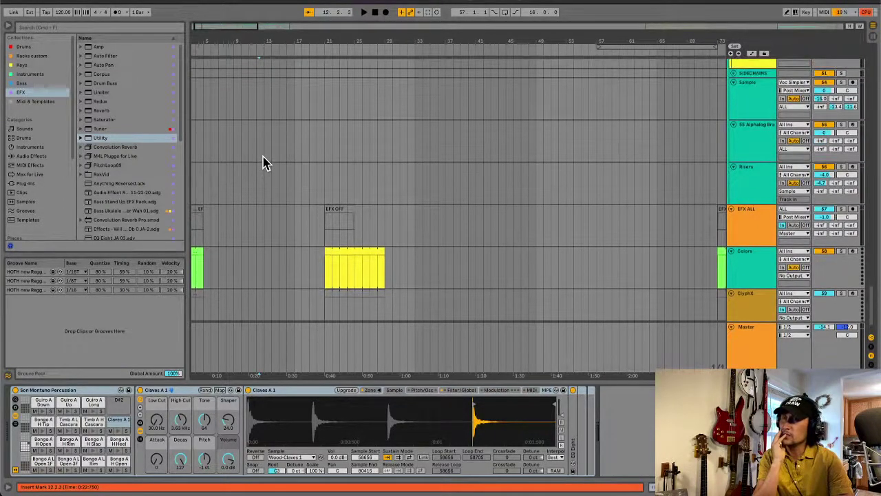
scroll(267, 163, "up", 3)
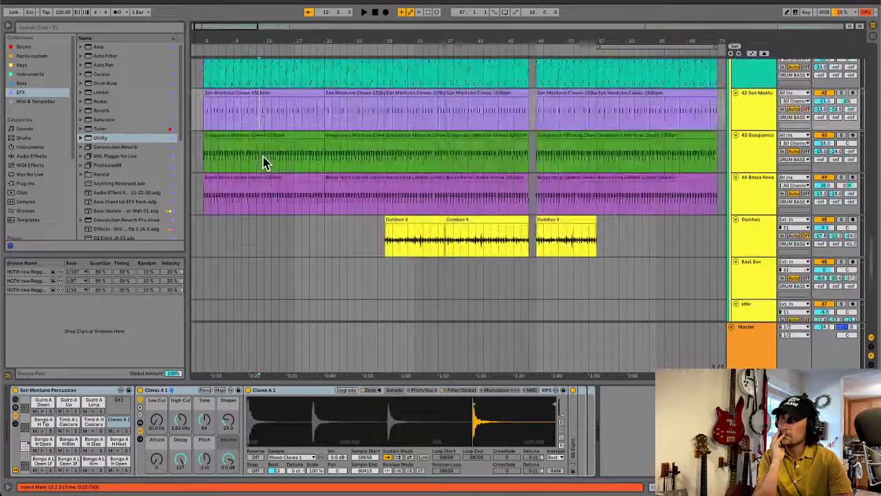
scroll(265, 163, "up", 20)
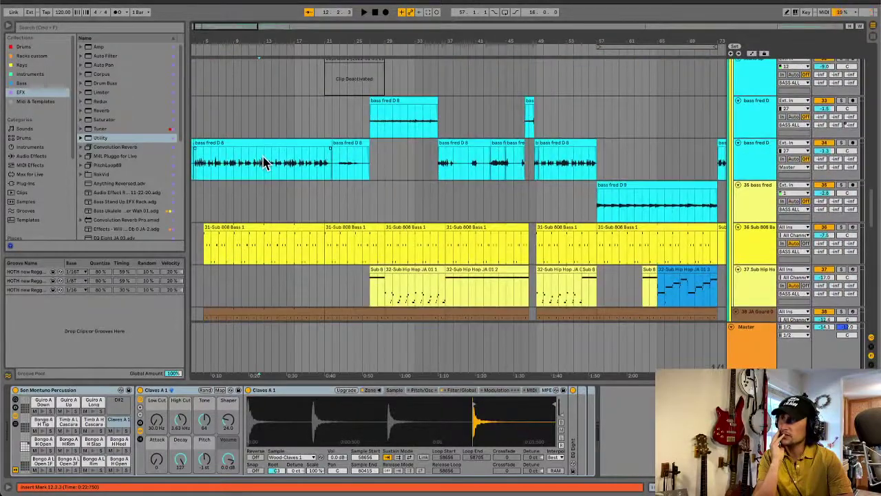
scroll(265, 163, "up", 10)
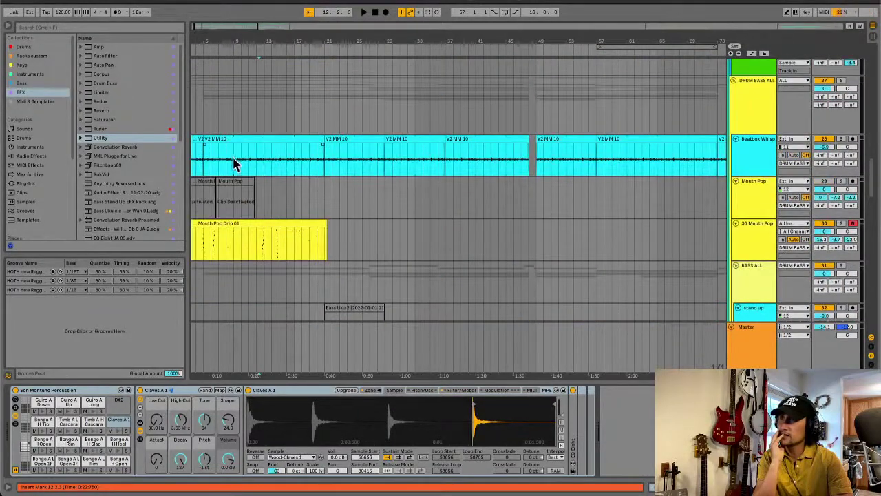
Step: Split the Beatbox Whisp clip at 9.1.1 and 13.1.1 to isolate a four-bar section
left_click(232, 169)
left_click_drag(234, 171, 263, 171)
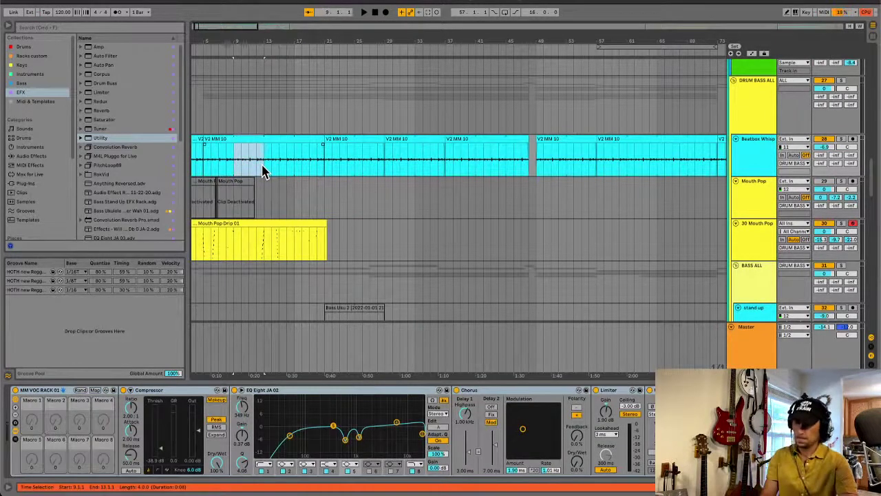
scroll(262, 170, "up", 5)
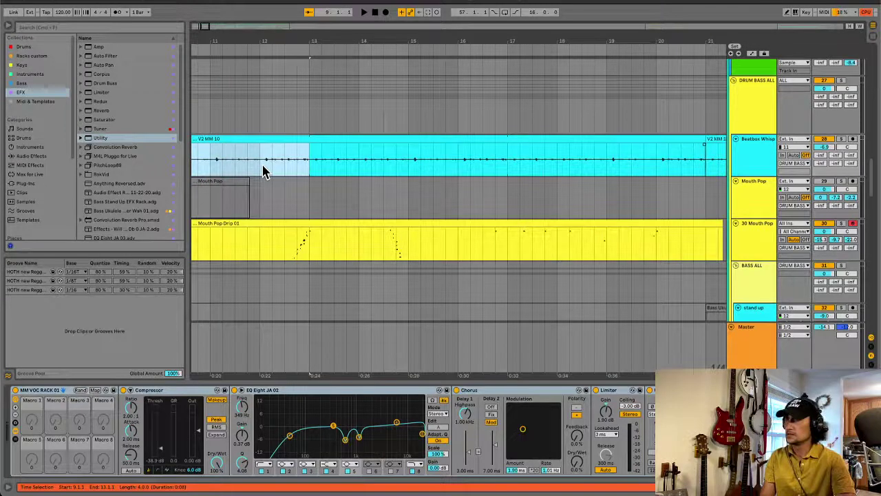
scroll(262, 171, "down", 5)
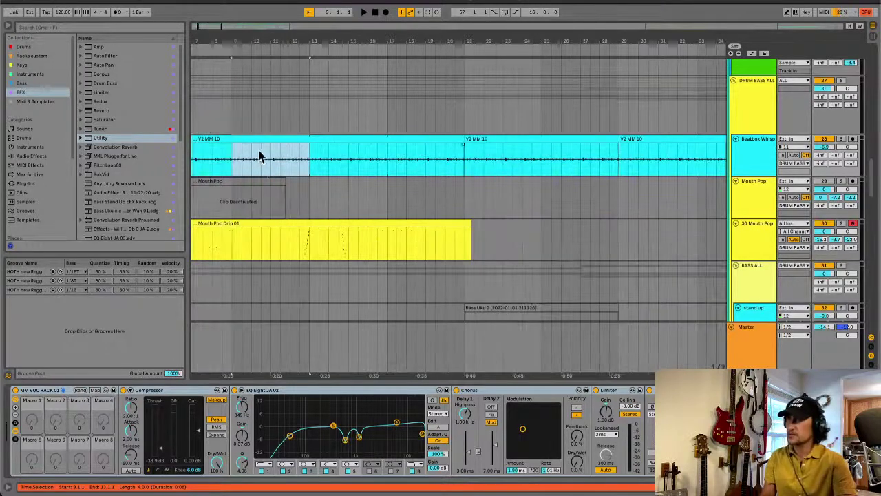
key("ctrl+e")
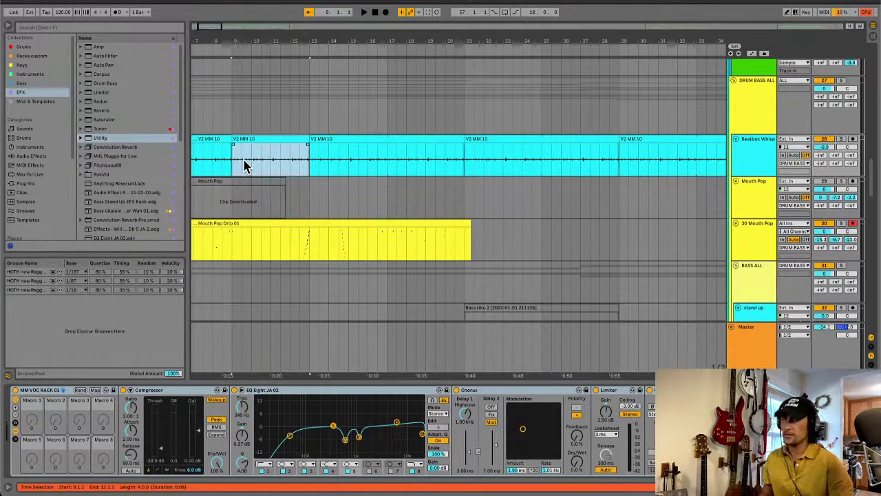
Step: Solo the Beatbox Whisp track, reset its volume to 0 dB and listen to the clip between bars 9 and 13
left_click(841, 139)
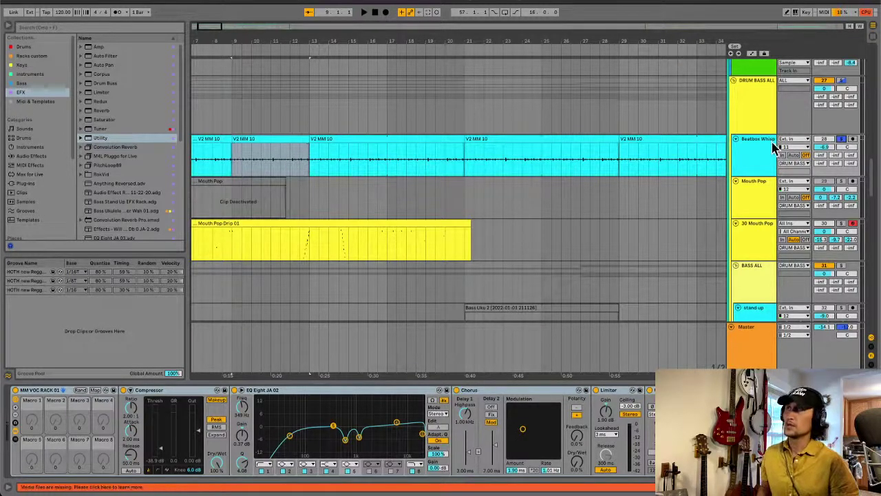
double_click(827, 147)
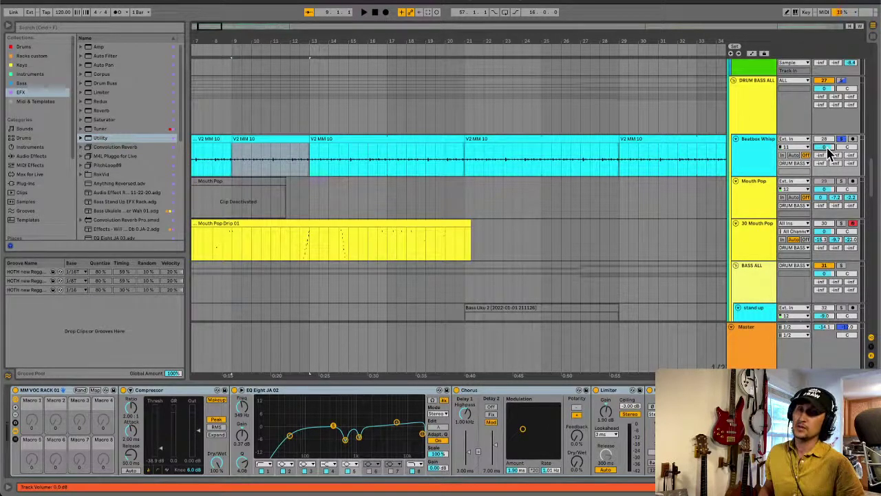
left_click(268, 141)
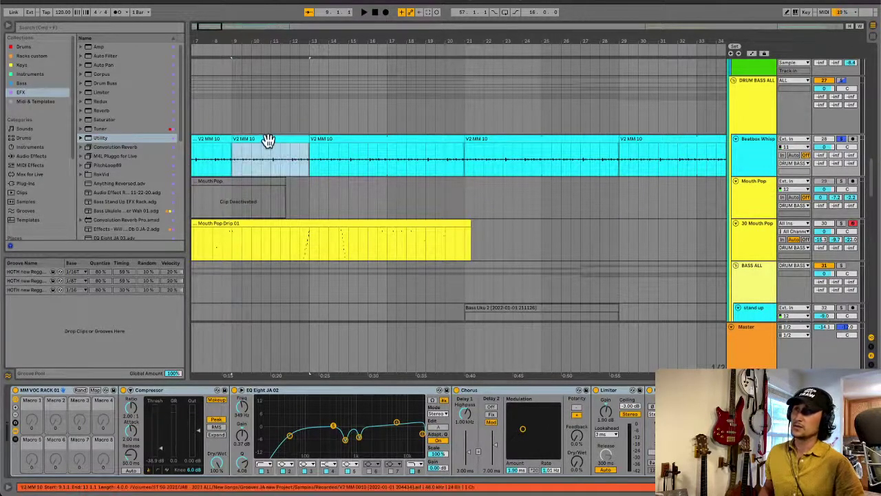
key("space")
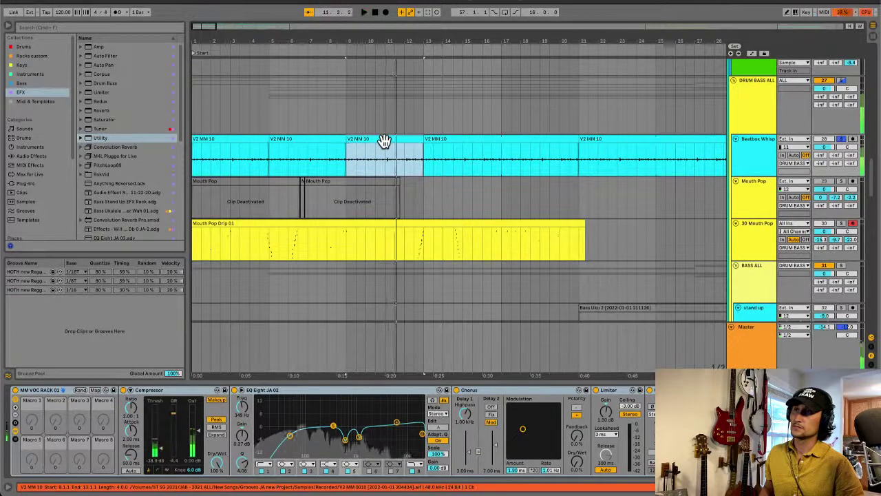
Step: Start an audio export of the selected four bars from 9.1.1 and name the file Beatbox Whisper 01
key("ctrl+shift+r")
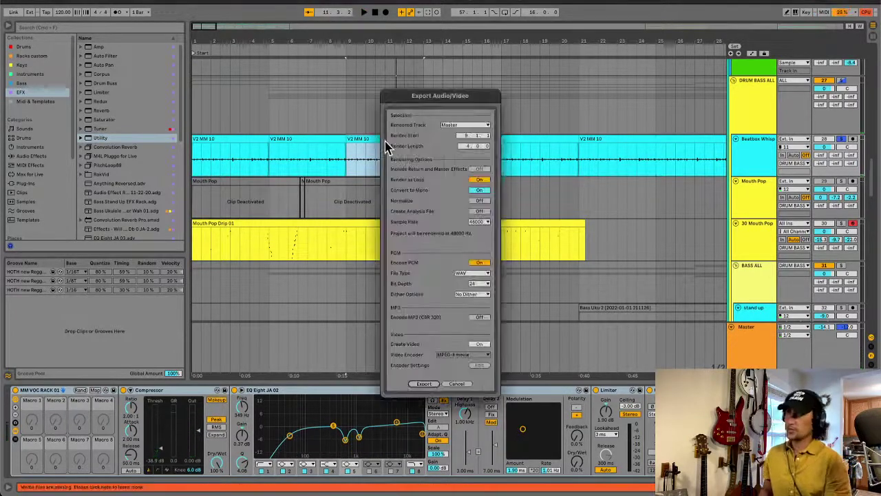
left_click(423, 384)
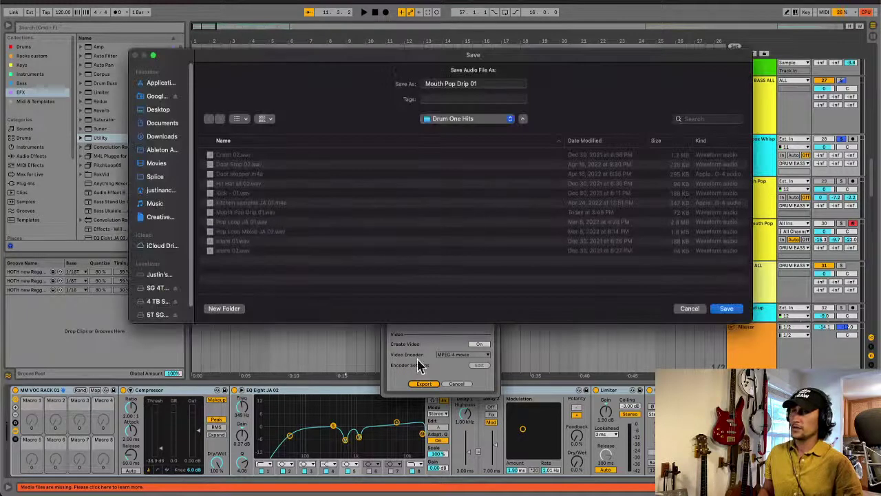
left_click_drag(482, 84, 385, 85)
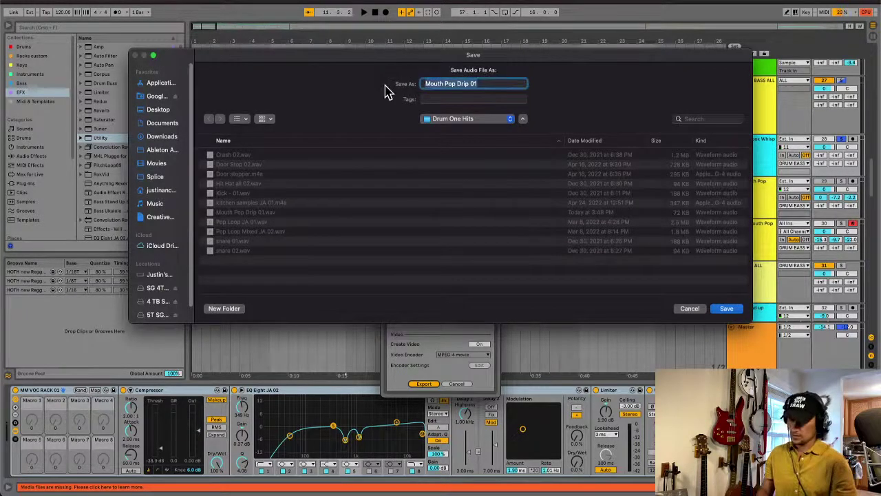
type("Beatbox Whisper")
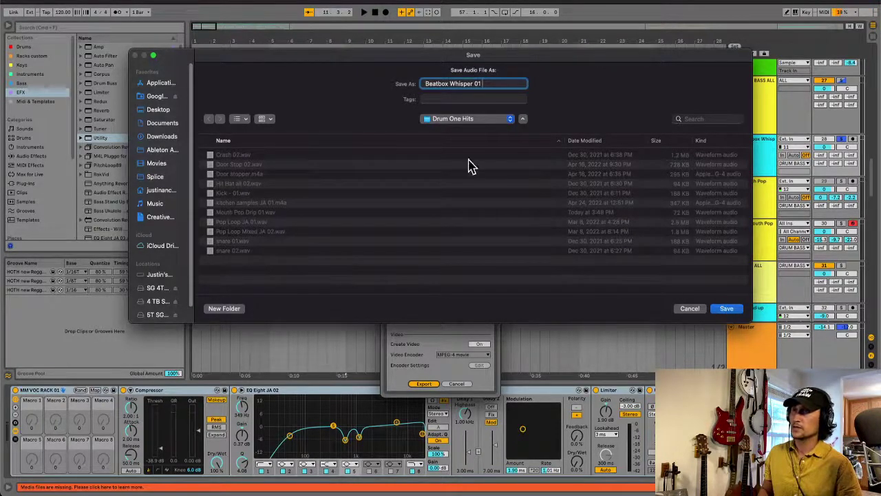
Step: Save the exported audio in the Beats folder with 120 BPM added to the file name Beatbox Whisper 01
left_click(464, 122)
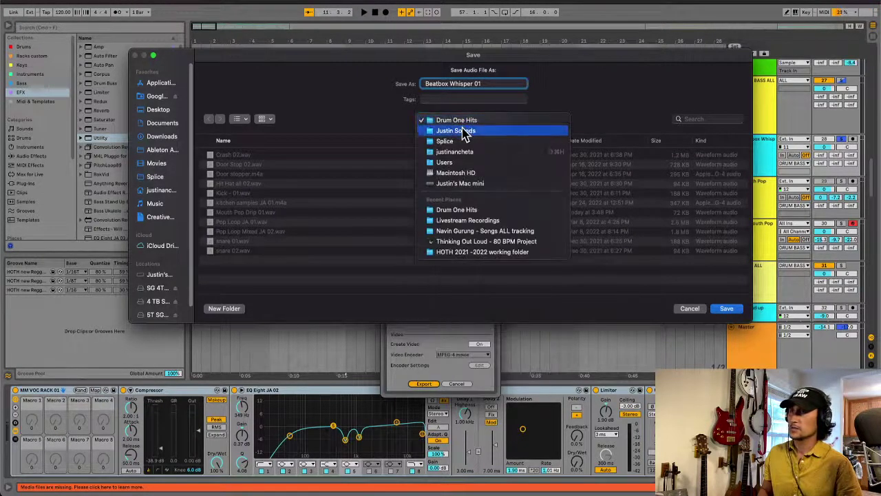
left_click(466, 130)
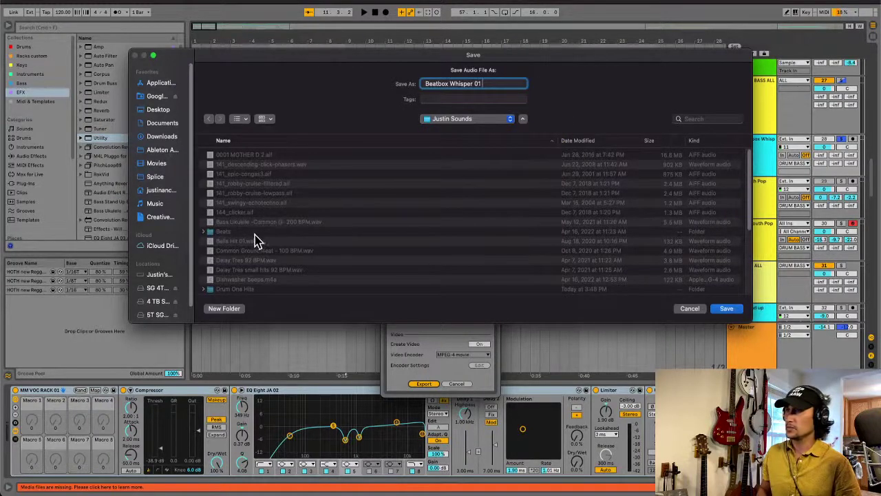
scroll(229, 239, "down", 5)
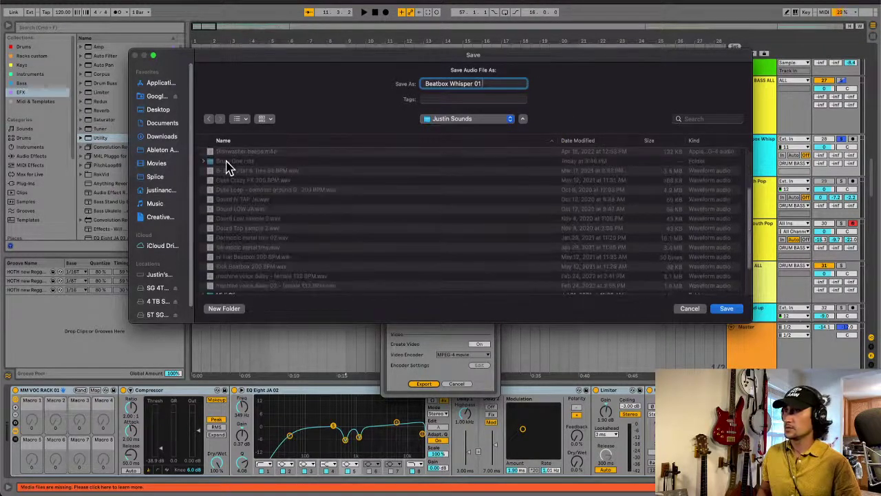
scroll(231, 242, "down", 2)
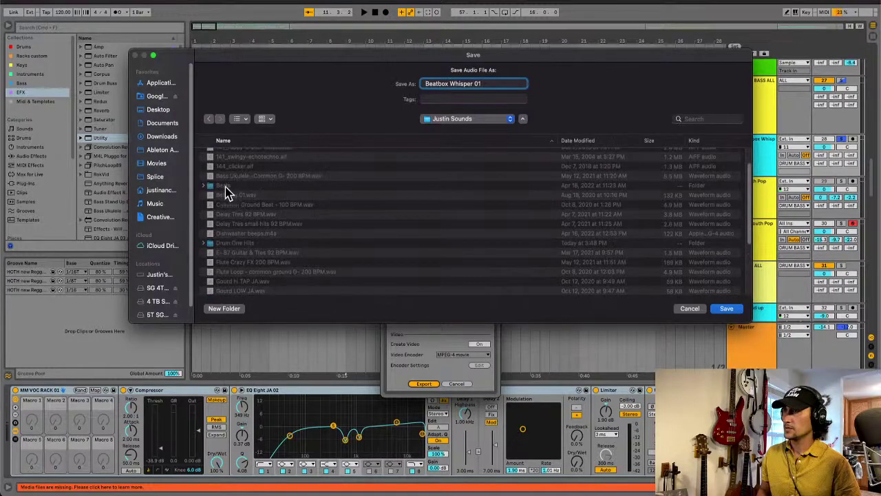
double_click(226, 187)
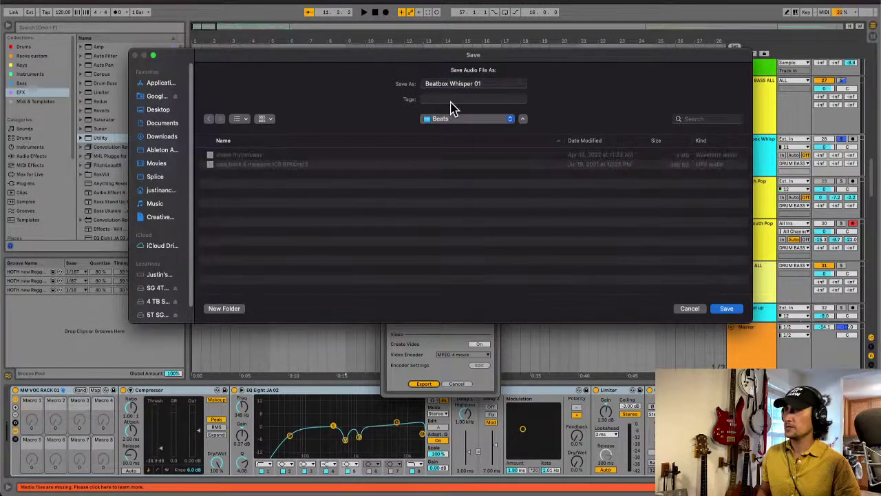
left_click(503, 83)
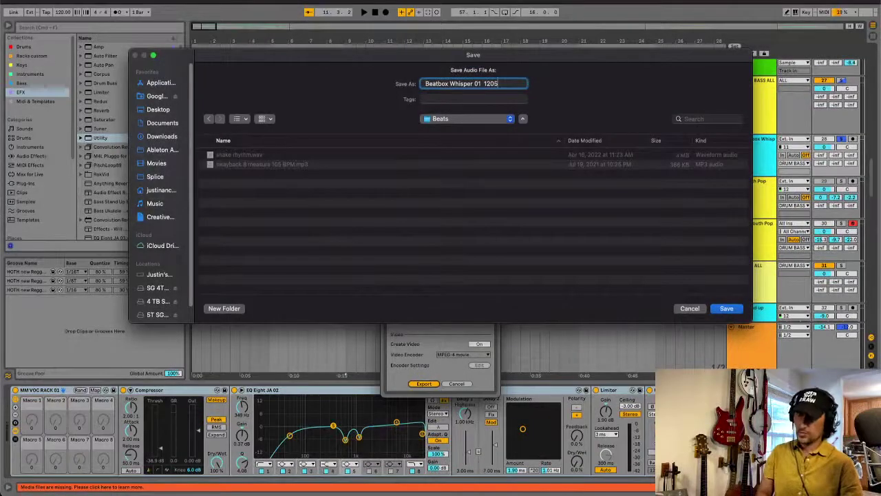
key("BackSpace")
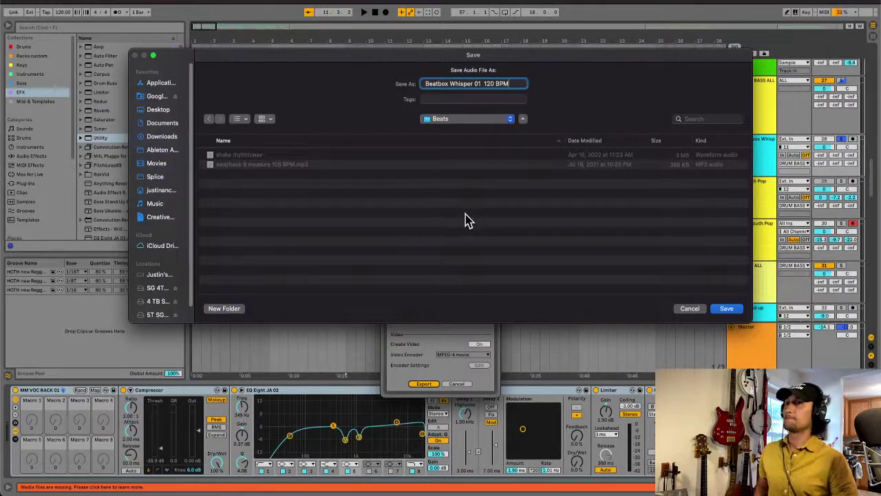
left_click(726, 309)
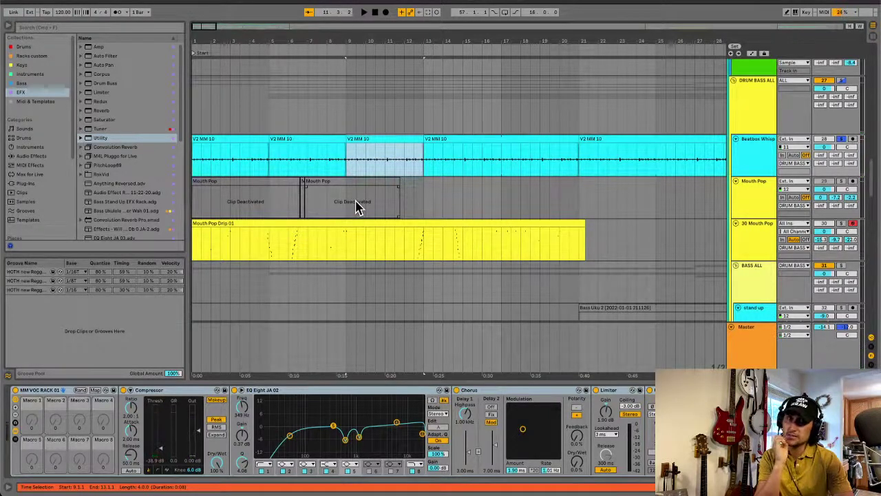
Step: Insert a new MIDI track directly below the Beatbox Whisp track
left_click(378, 140)
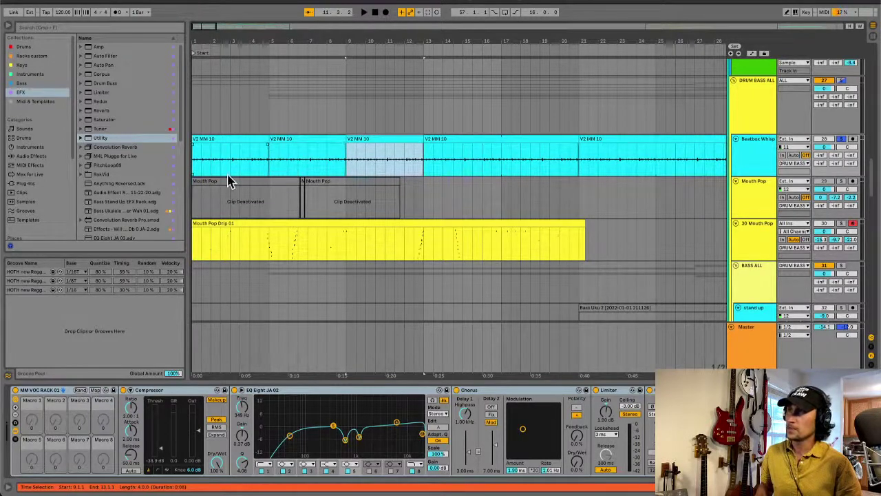
left_click(755, 154)
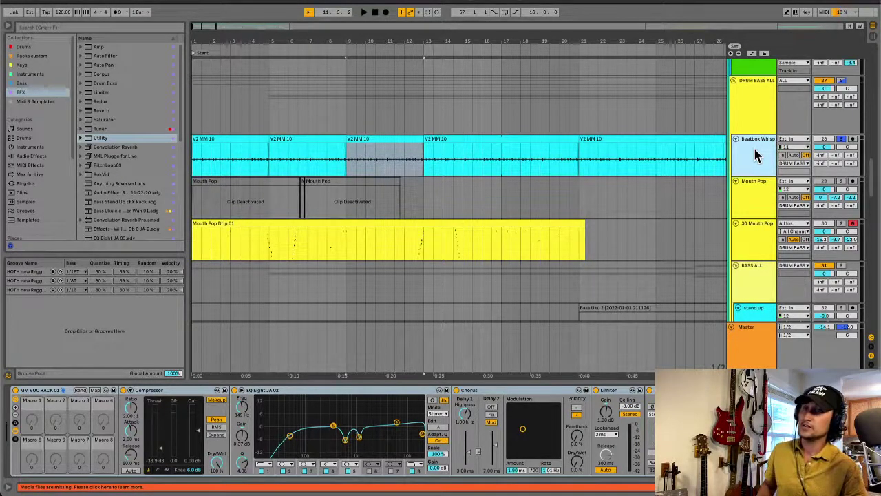
key("super+shift+t")
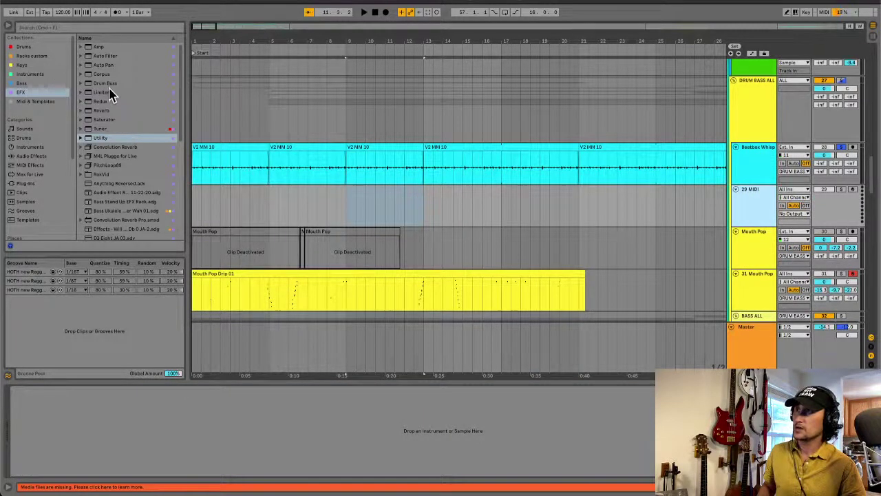
Step: Look through the Instruments, Drums, EFX, Keys and Racks custom collections for a device to put on the new MIDI track
left_click(29, 74)
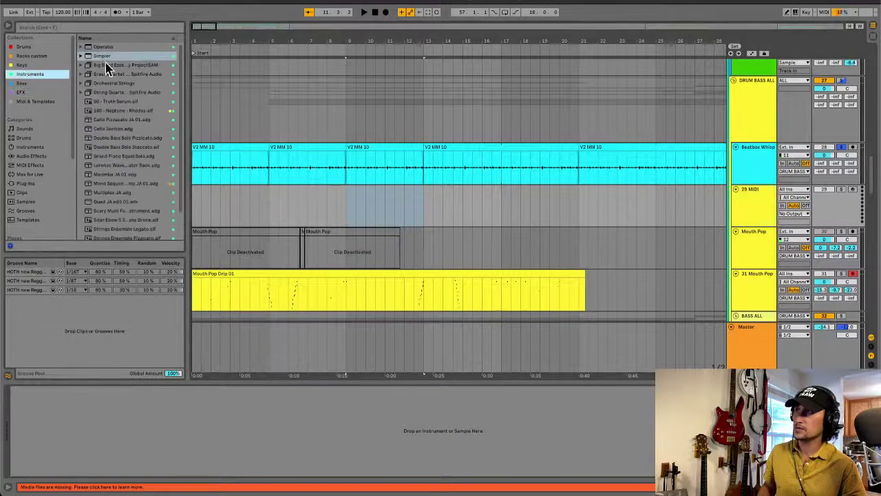
left_click(25, 46)
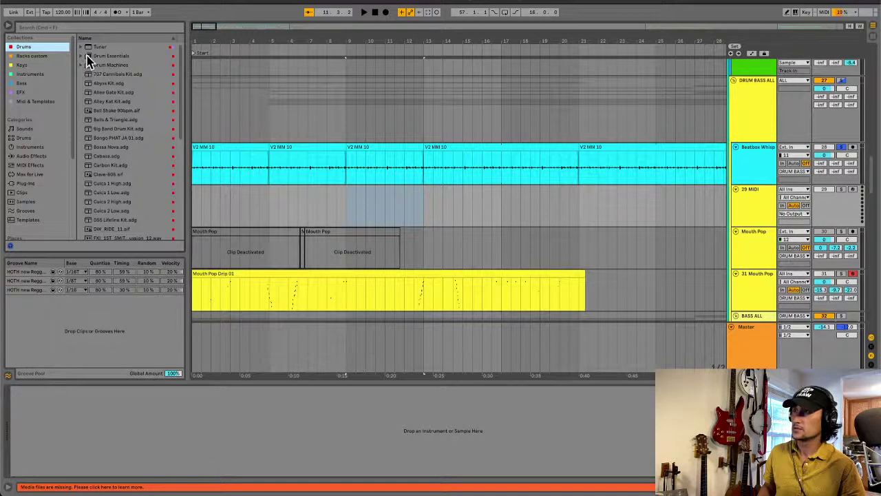
left_click(81, 57)
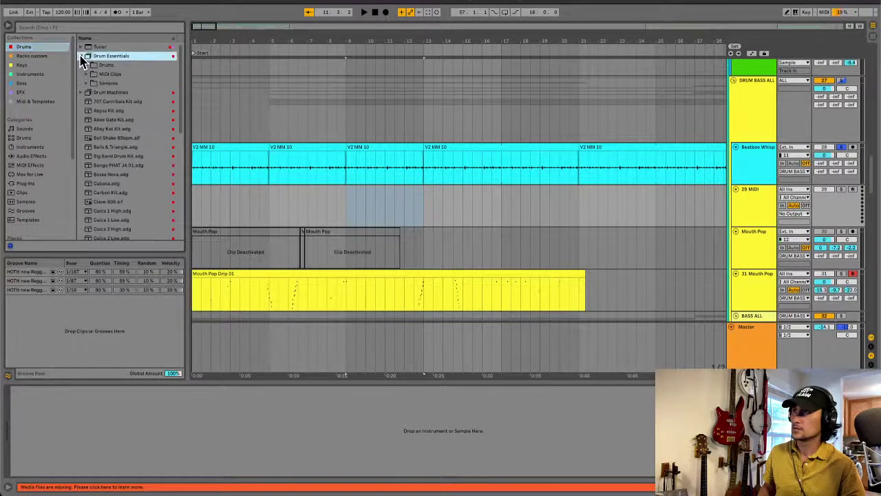
left_click(86, 65)
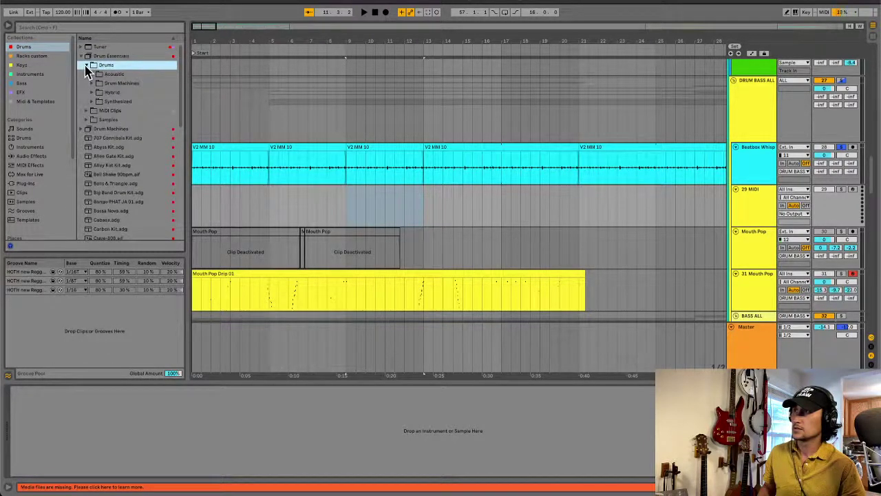
left_click(86, 66)
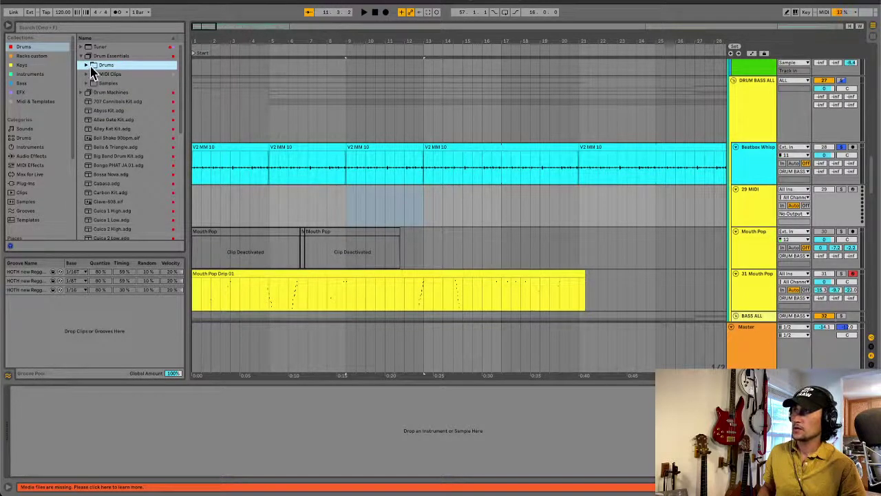
left_click(27, 74)
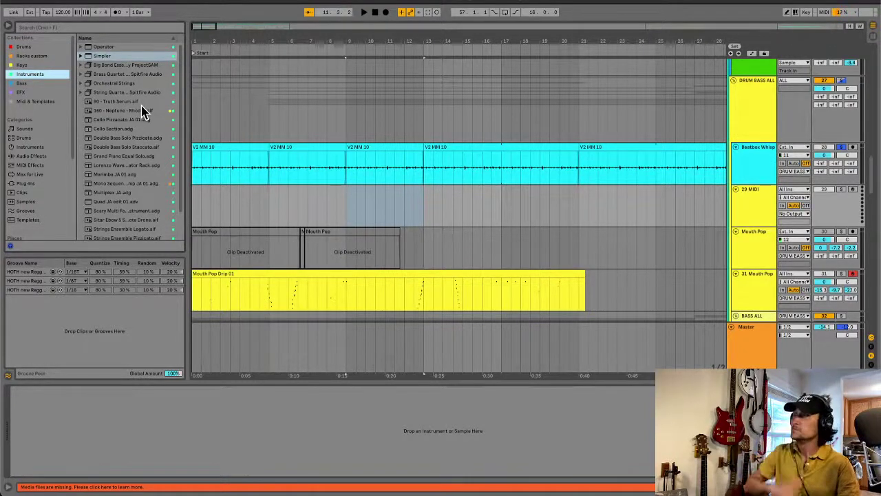
left_click(30, 92)
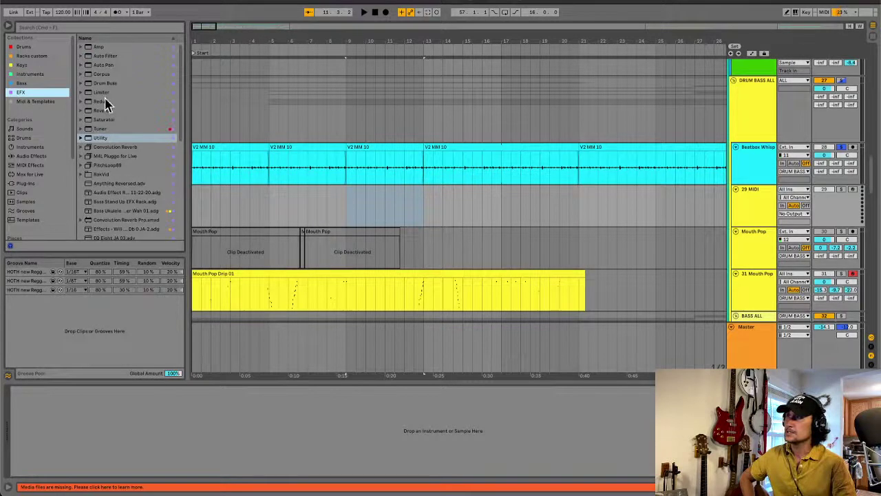
left_click(30, 65)
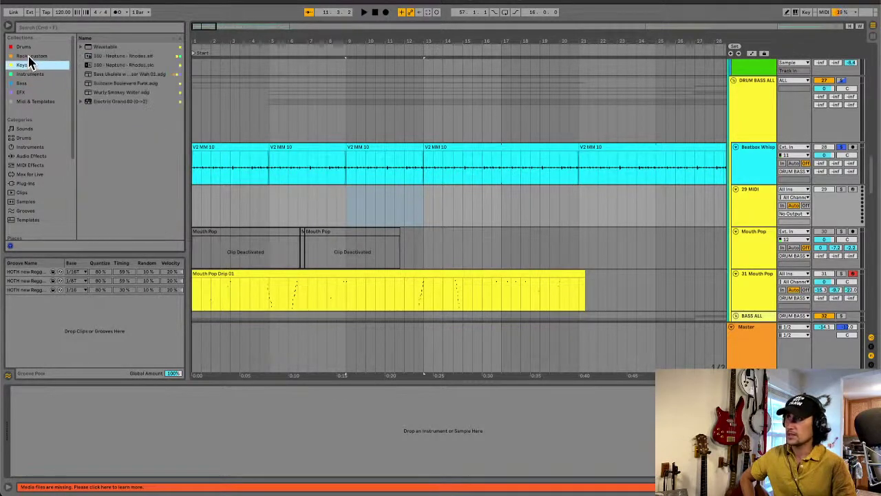
left_click(30, 56)
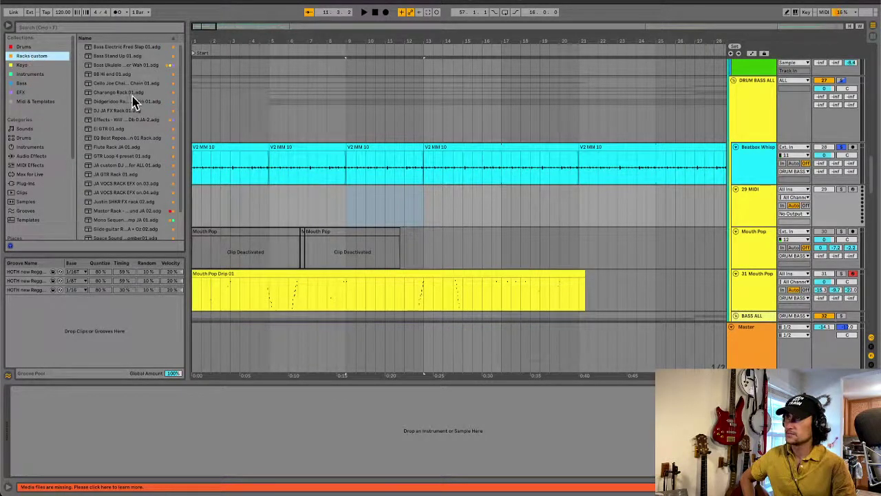
left_click(25, 74)
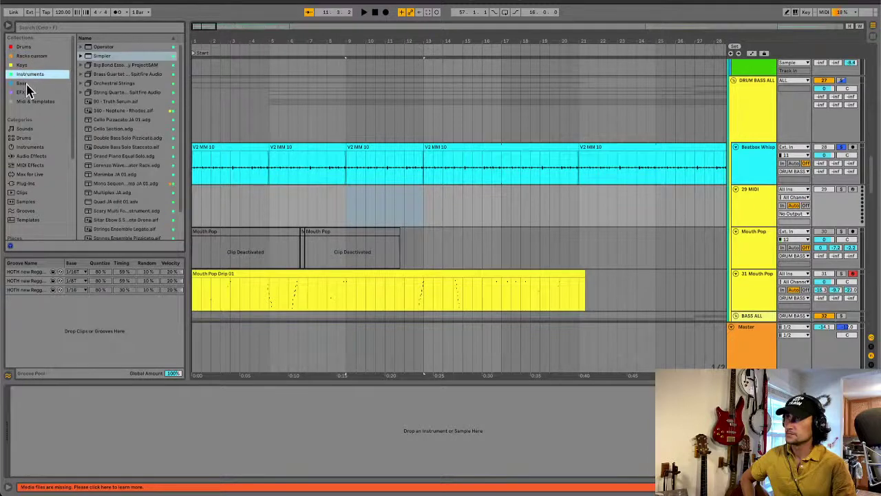
Step: Load the 707 Cannibals Kit from the Drums collection onto the new MIDI track
left_click(26, 47)
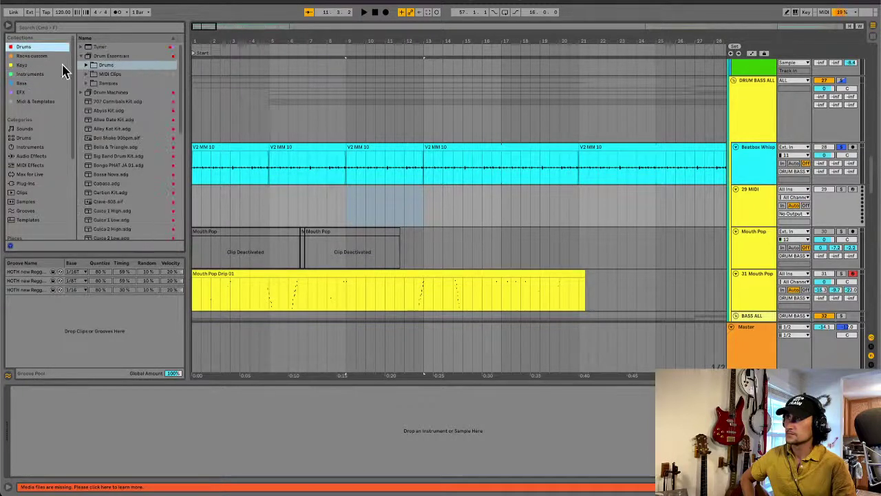
left_click(100, 103)
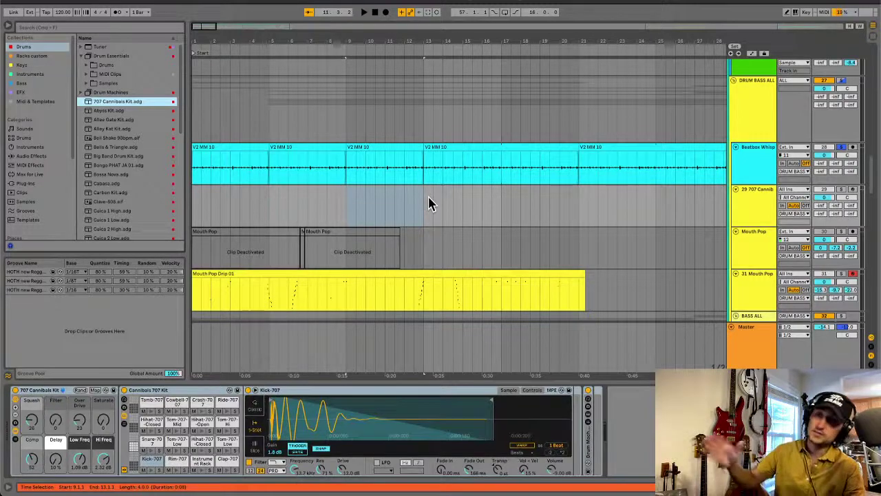
Step: Inspect the kit's Tomb-707, Clap-707 and Kick-707 pads, and bring the empty pads from E2 to G3 into view
left_click(267, 210)
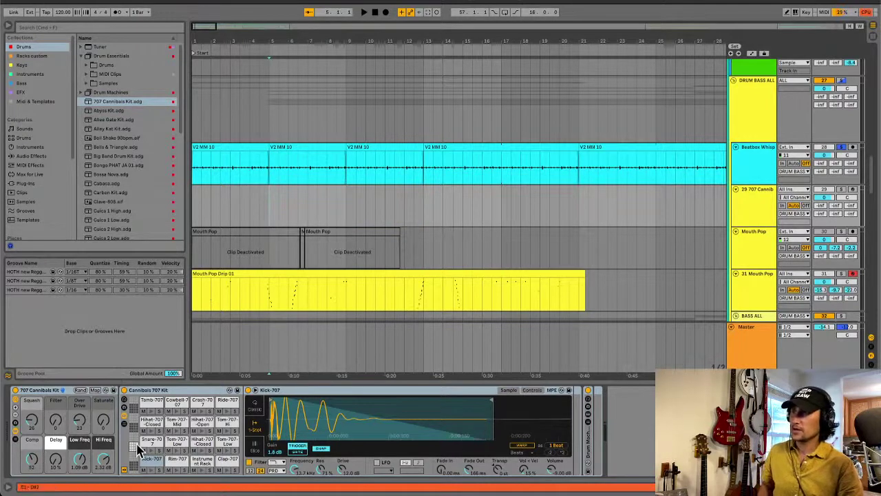
left_click(150, 407)
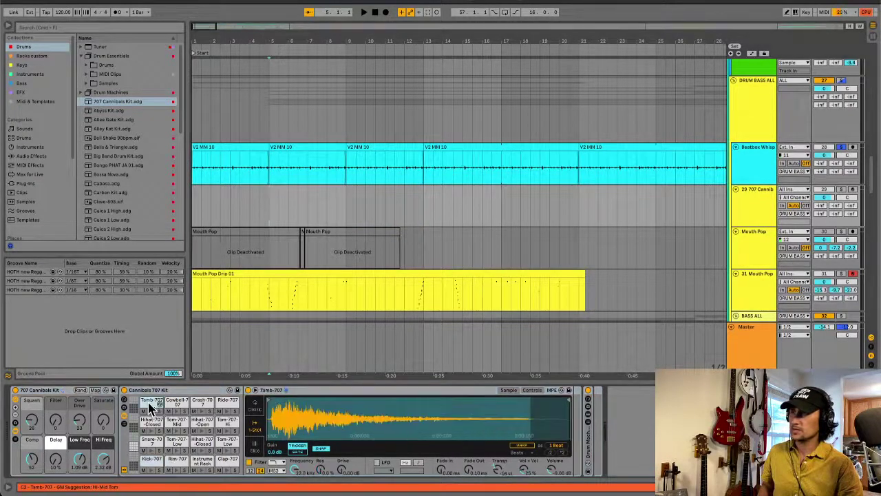
left_click(228, 463)
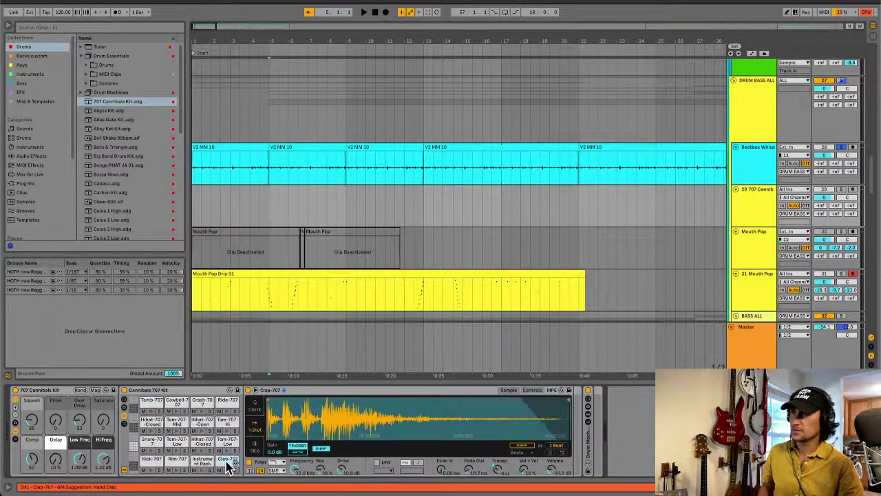
left_click(152, 465)
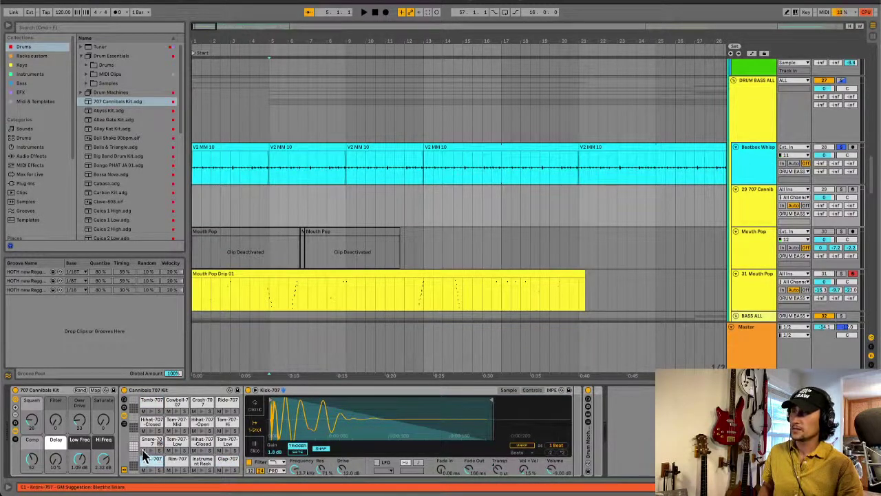
left_click(135, 442)
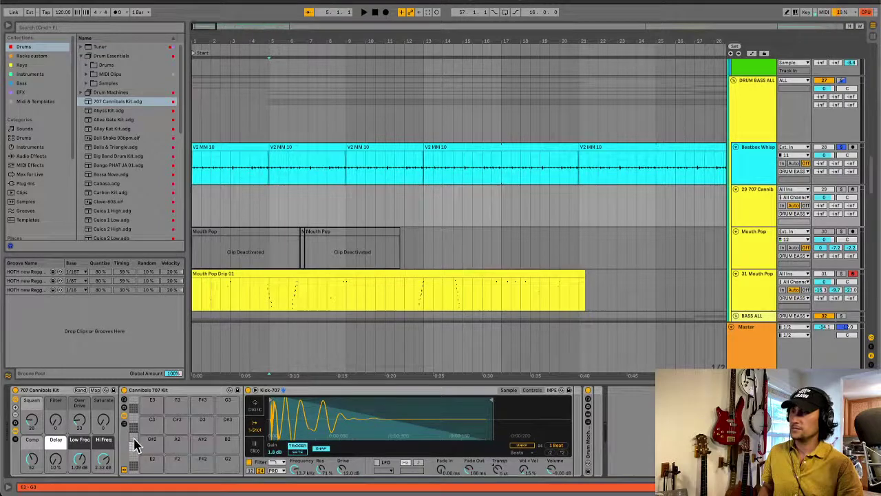
Step: Switch to Finder and load Beatbox Whisper 01 120 BPM.wav from the Beats folder onto the empty E3 pad
key("super+Tab")
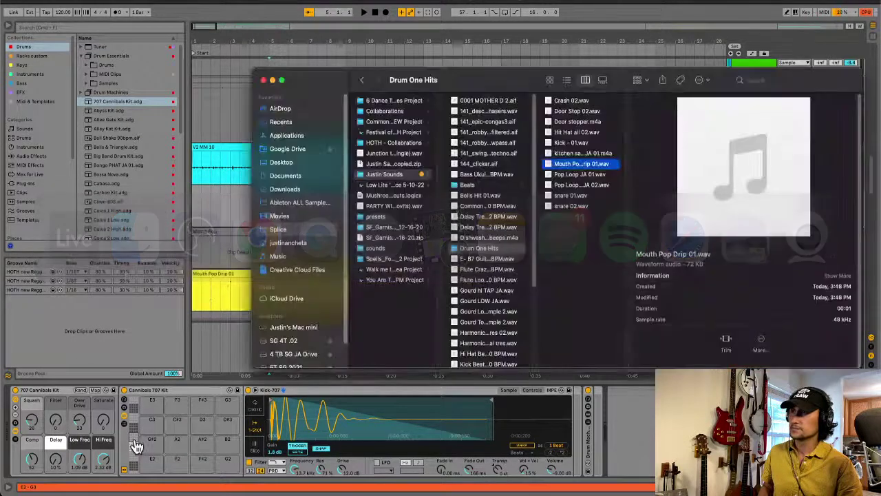
left_click(474, 185)
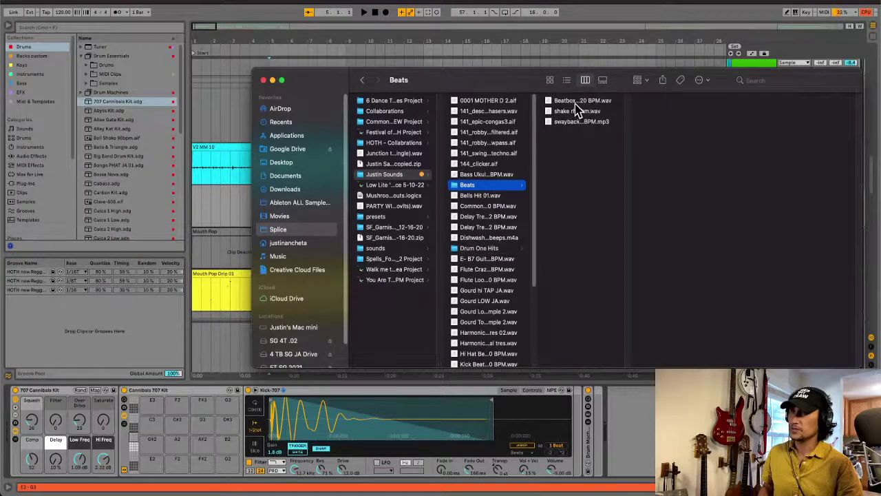
left_click(573, 102)
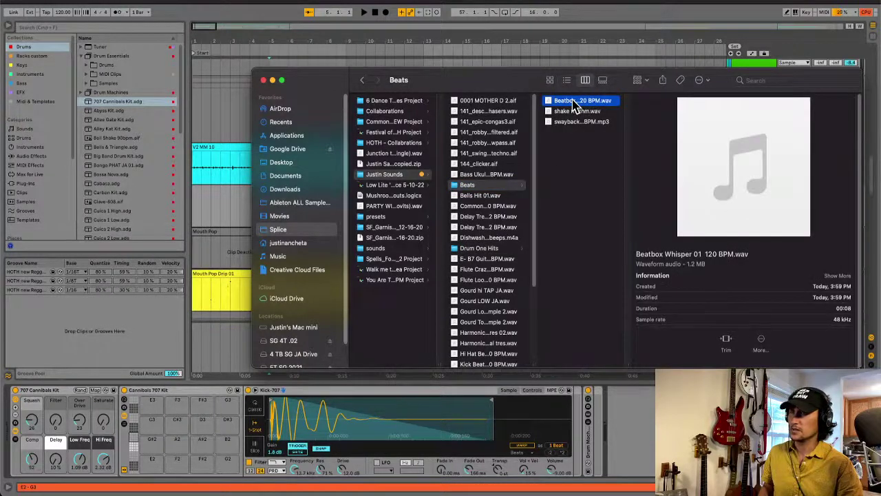
left_click_drag(573, 103, 151, 407)
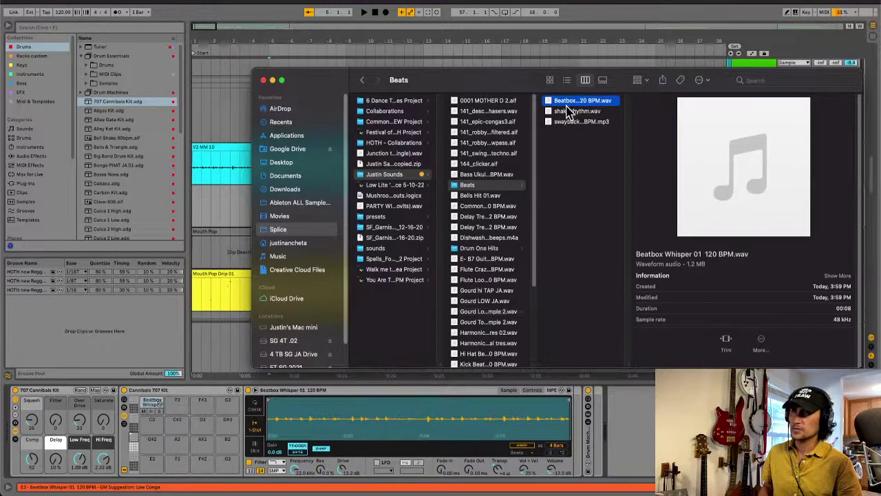
Step: Load the same Beatbox Whisper 01 120 BPM.wav onto the F3 and F#3 pads, and return to Live to preview the E3 pad
left_click_drag(567, 103, 176, 406)
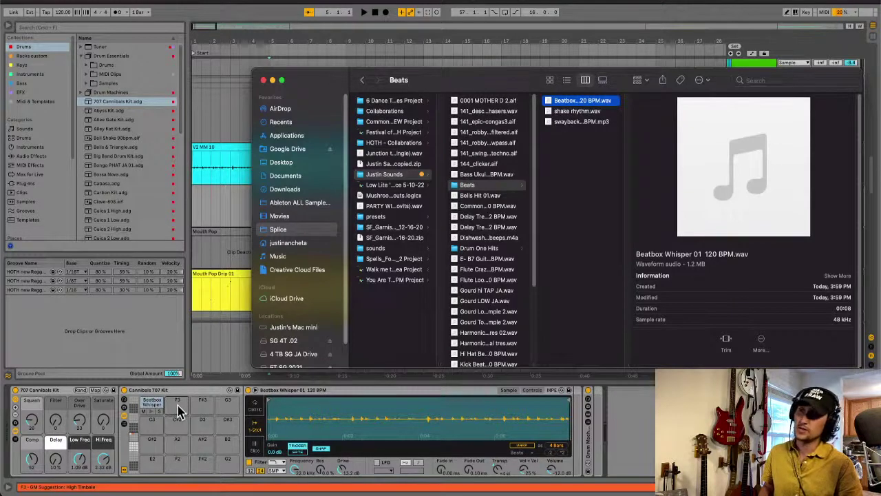
left_click_drag(178, 411, 178, 409)
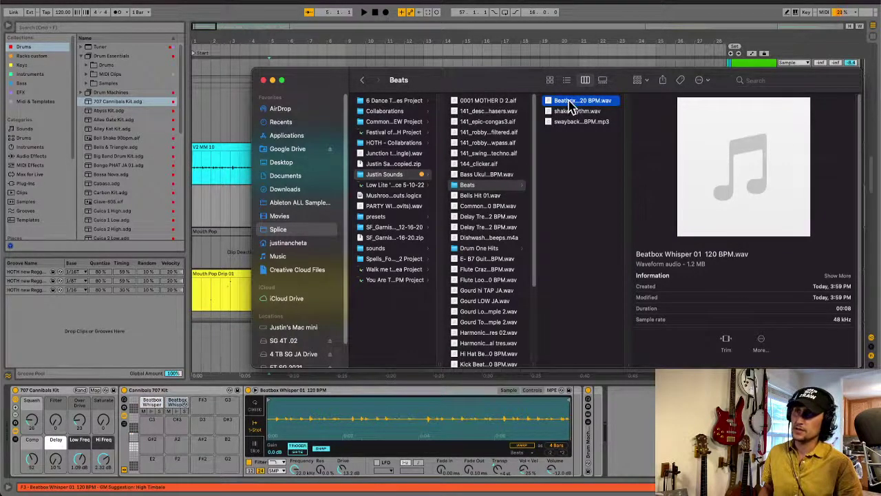
left_click_drag(569, 105, 204, 409)
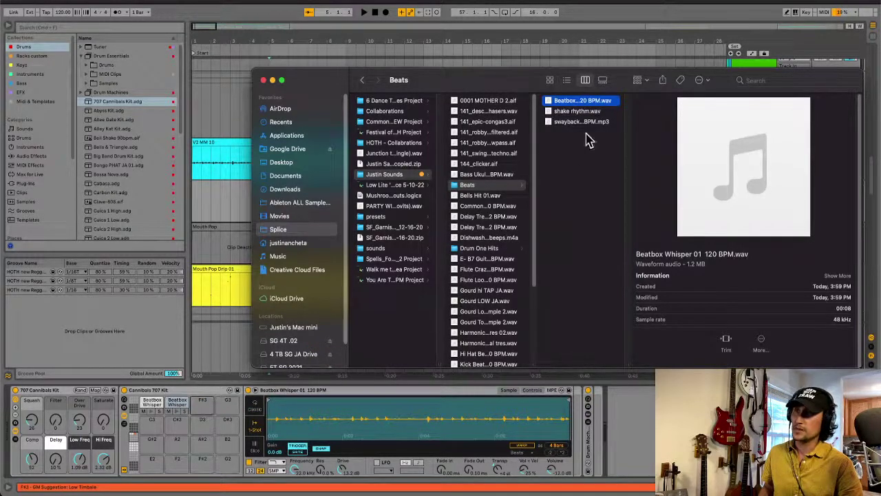
left_click_drag(576, 107, 204, 405)
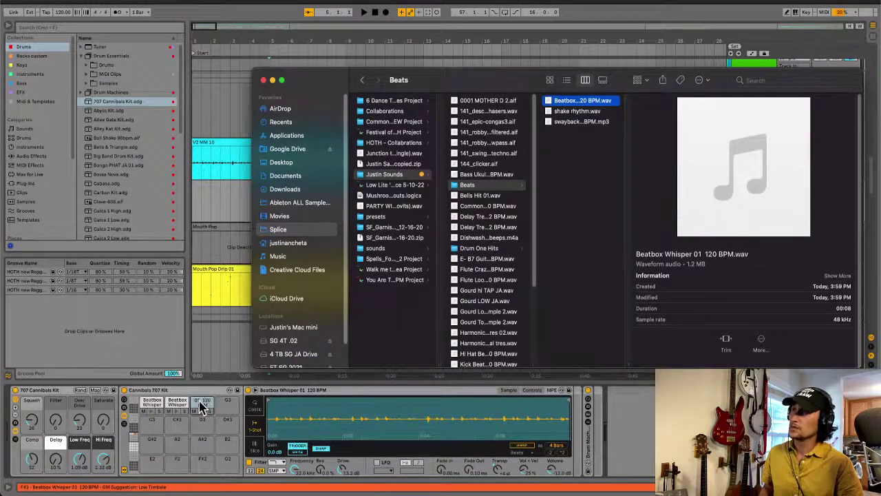
left_click(151, 412)
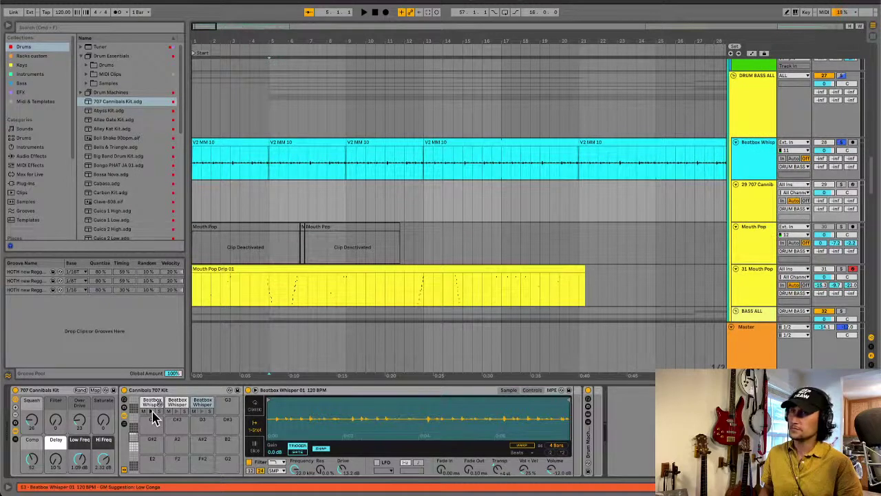
Step: Arm the 707 Cannibals Kit track for recording and rename it as a Beatbox Whisper track
left_click(853, 184)
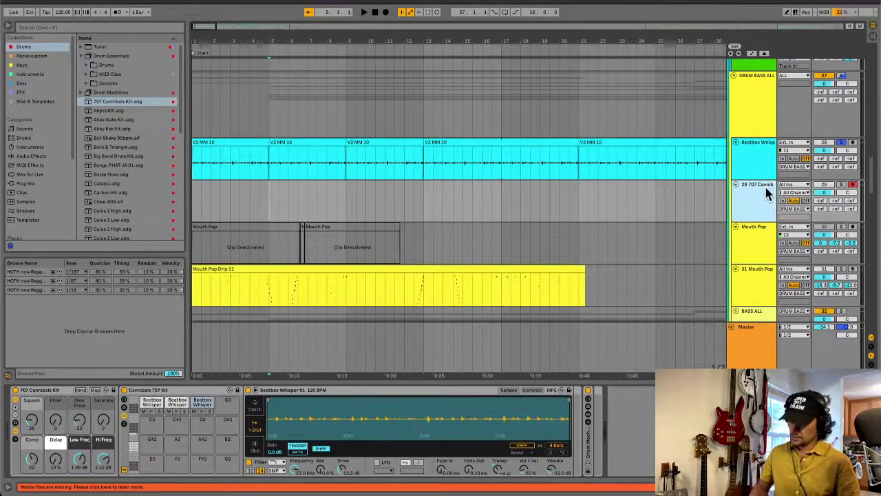
key("super+r")
type("Beat")
key("Return")
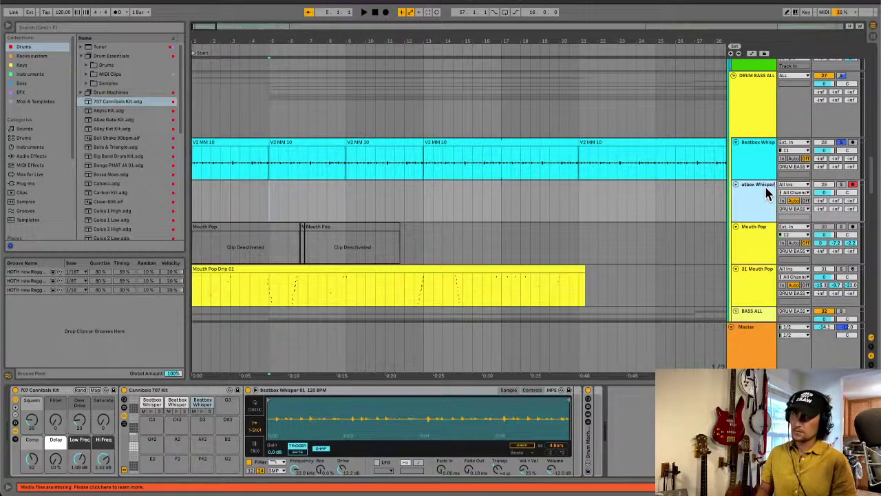
type("id")
key("Return")
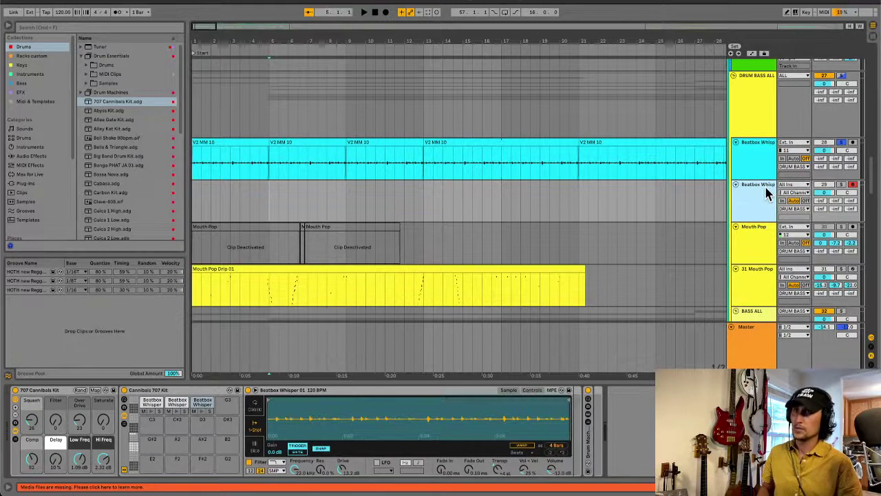
Step: Place the playback position at bar 10 and solo the renamed drum-kit track to audition its pads
left_click(363, 203)
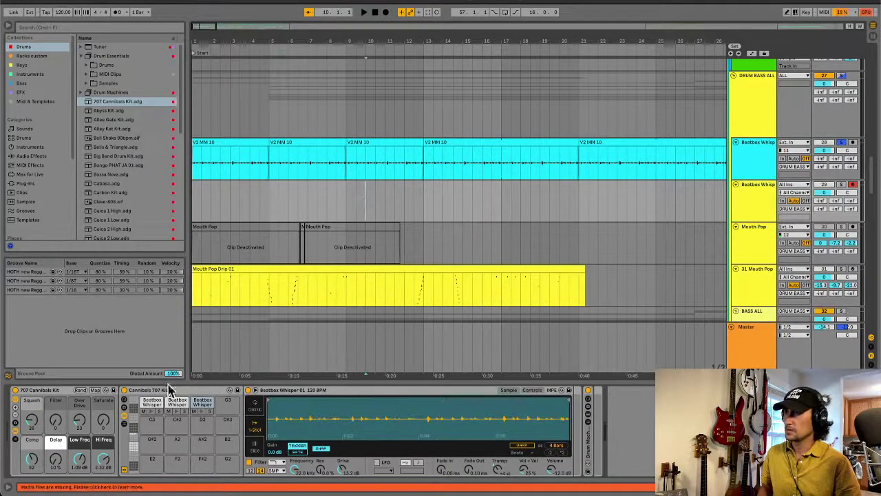
left_click(841, 185)
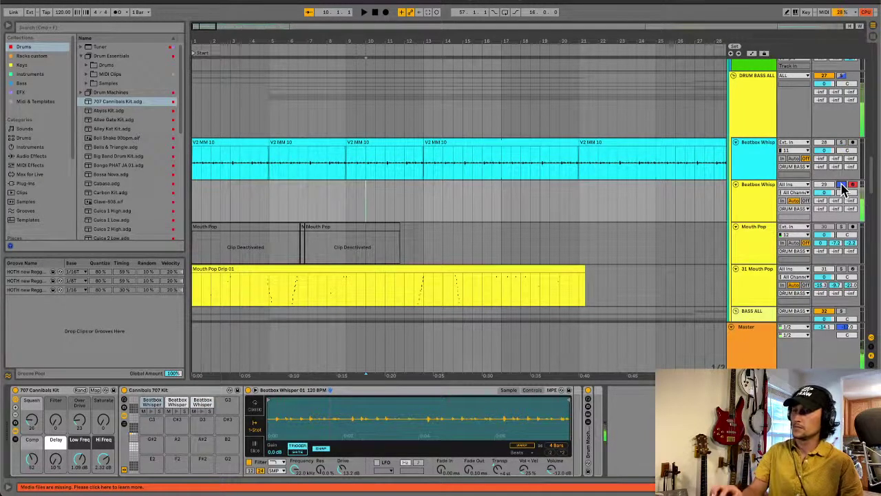
key("space")
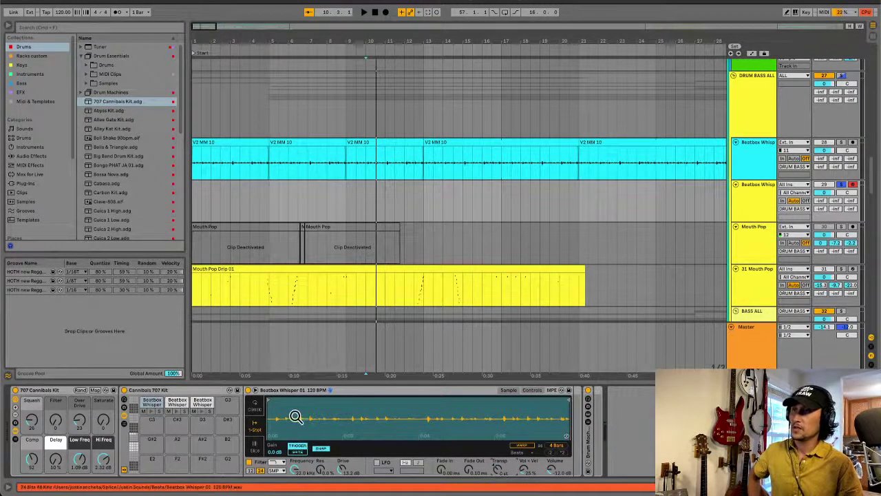
Step: Trim the E3 pad's sample to a single beatbox hit, starting exactly at the hit's attack
left_click_drag(271, 399, 276, 400)
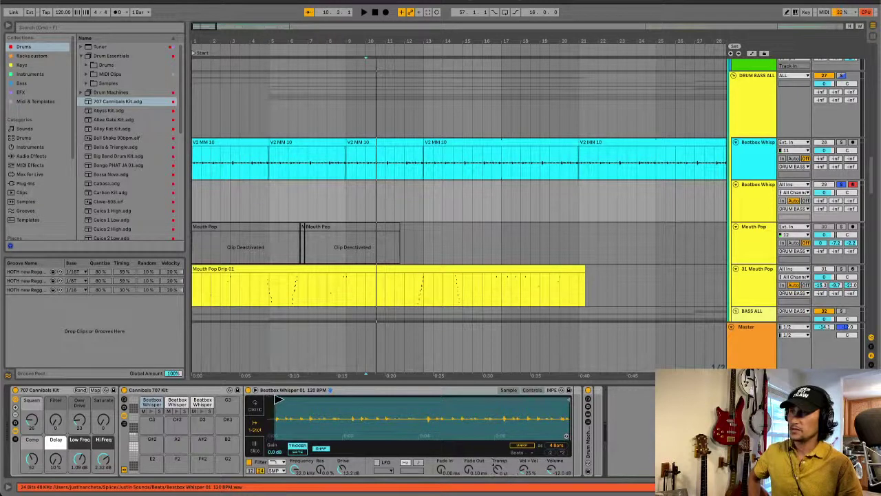
mouse_move(566, 403)
left_mouse_down()
mouse_move(278, 406)
mouse_move(307, 409)
mouse_move(285, 413)
mouse_move(302, 437)
mouse_move(267, 438)
mouse_move(347, 439)
mouse_move(459, 461)
left_mouse_up()
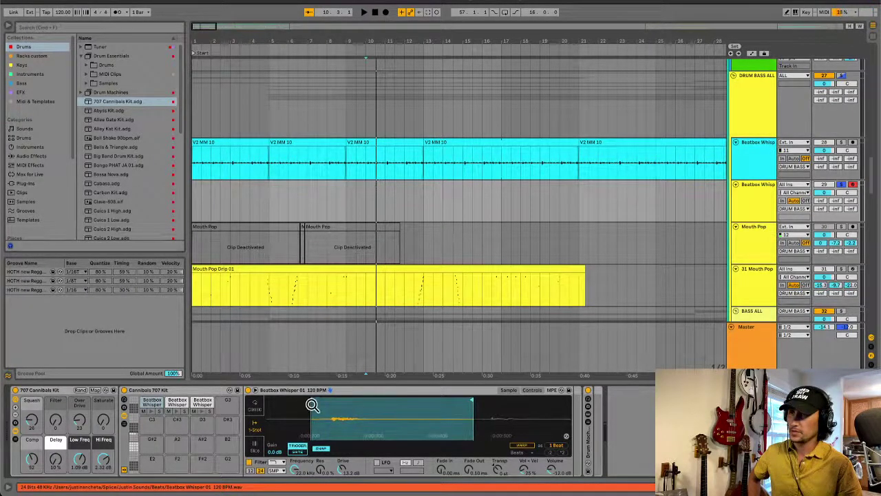
left_click_drag(314, 400, 331, 401)
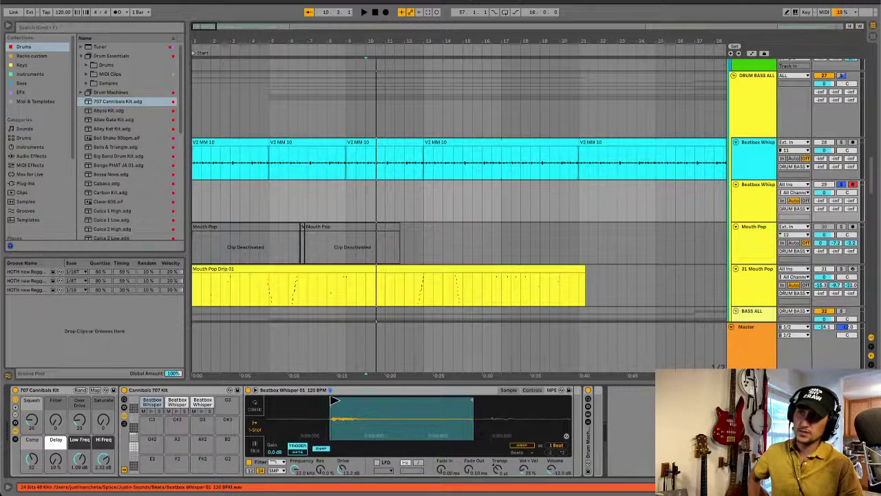
left_click_drag(471, 399, 485, 399)
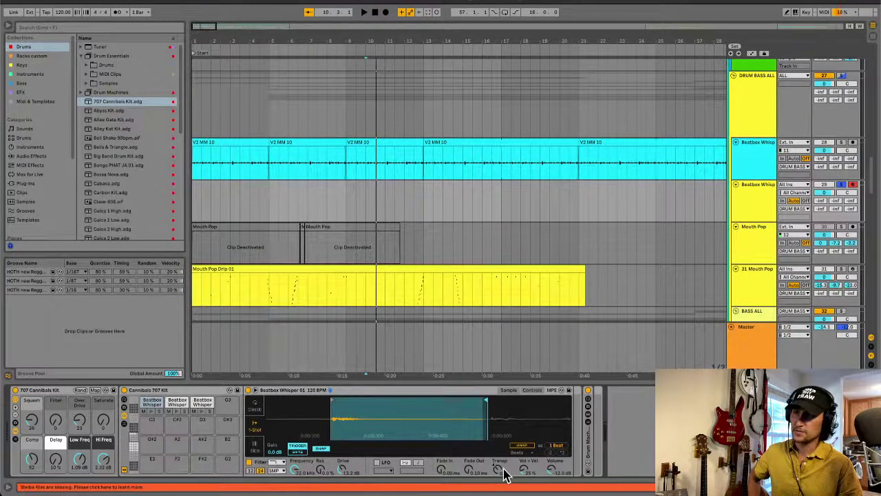
Step: Set the E3 pad's fade-out to 141 ms and volume to -5.71 dB, and rename the pad Beat Hit 01
mouse_move(472, 475)
left_mouse_down()
mouse_move(472, 447)
mouse_move(468, 475)
left_mouse_up()
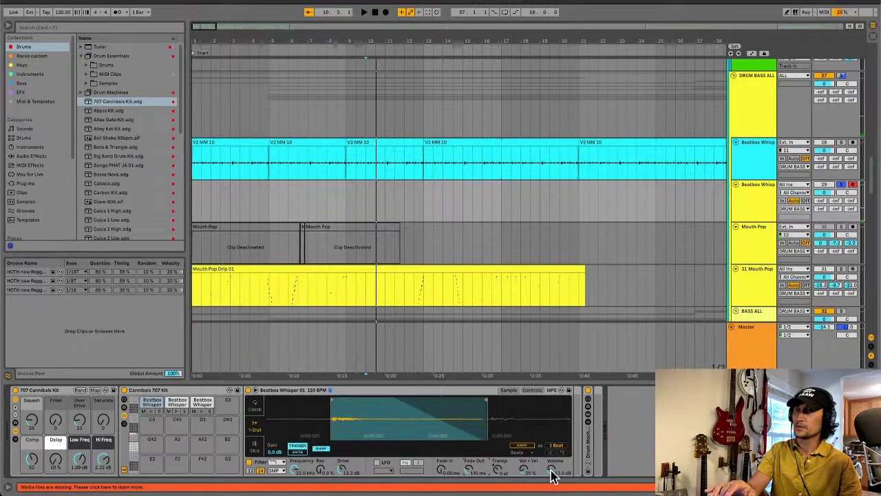
left_click_drag(551, 471, 550, 473)
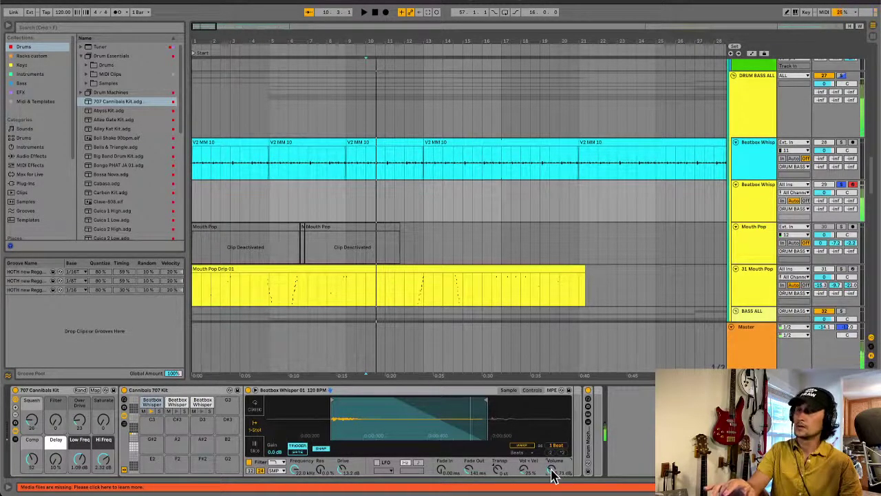
left_click(155, 404)
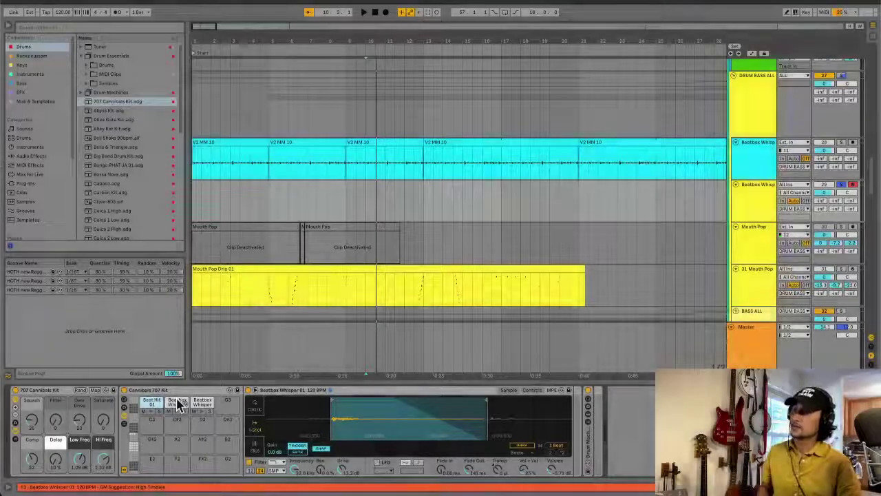
Step: Trim the F3 pad's sample to a single beatbox hit with a 6.54 ms fade-in, 68.9 ms fade-out and -5.14 dB volume
left_click(177, 405)
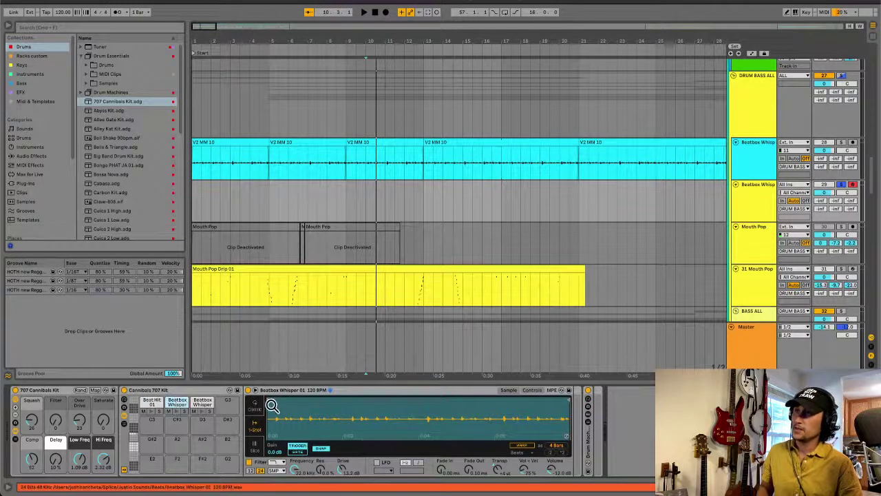
left_click_drag(270, 399, 285, 399)
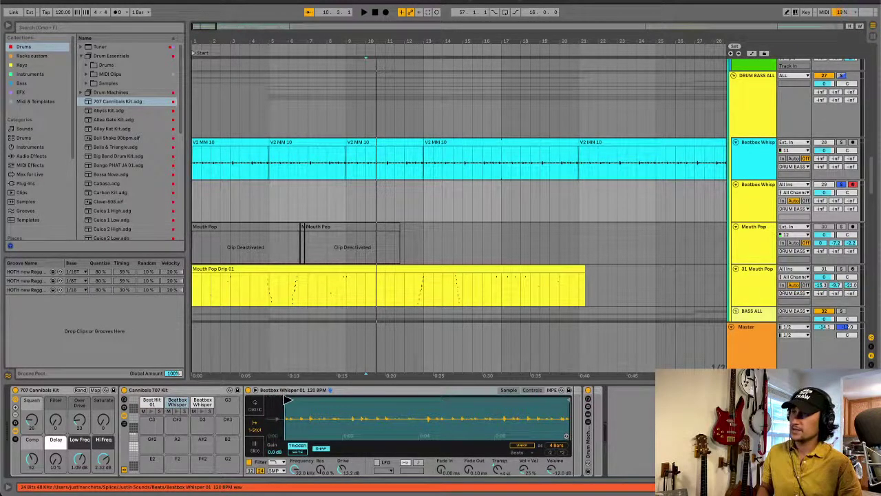
mouse_move(568, 399)
left_mouse_down()
mouse_move(279, 401)
mouse_move(286, 440)
mouse_move(272, 455)
mouse_move(310, 455)
mouse_move(269, 455)
mouse_move(375, 468)
mouse_move(570, 417)
left_mouse_up()
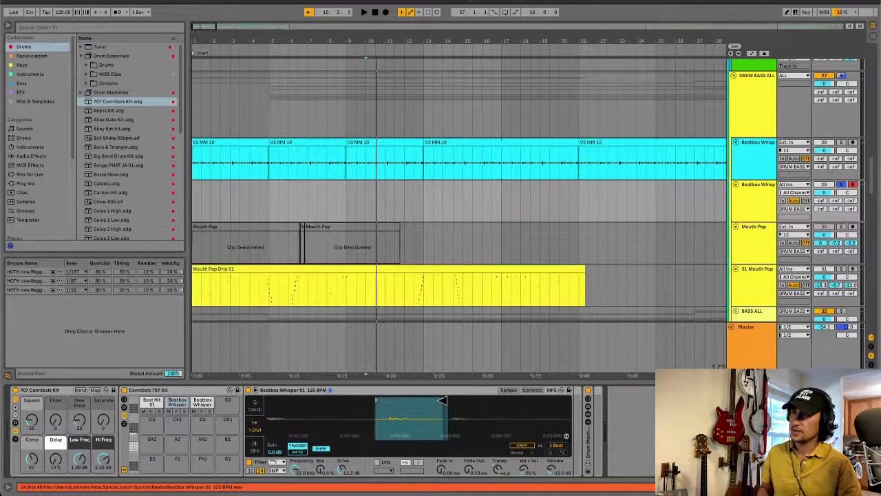
left_click_drag(377, 399, 390, 399)
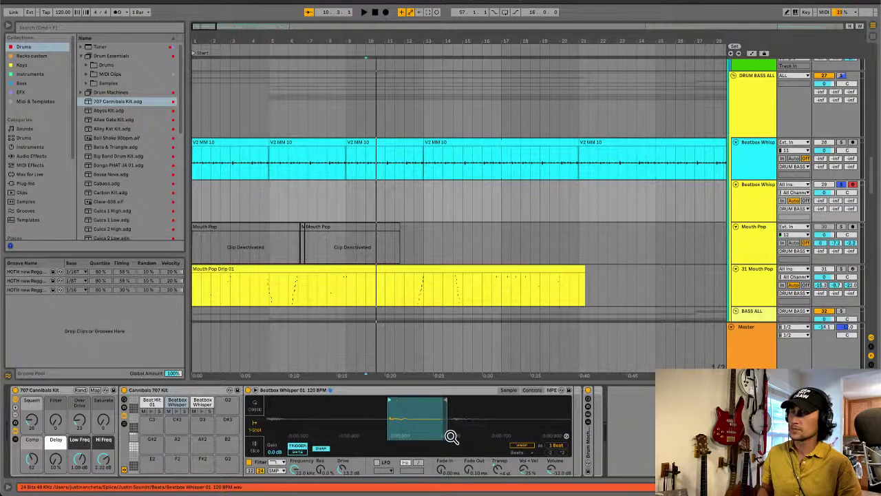
left_click_drag(471, 468, 553, 468)
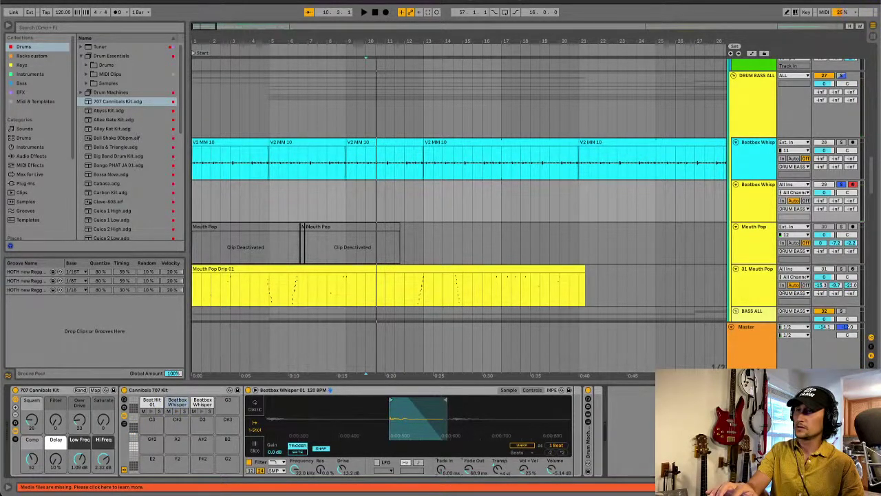
left_click_drag(444, 469, 444, 490)
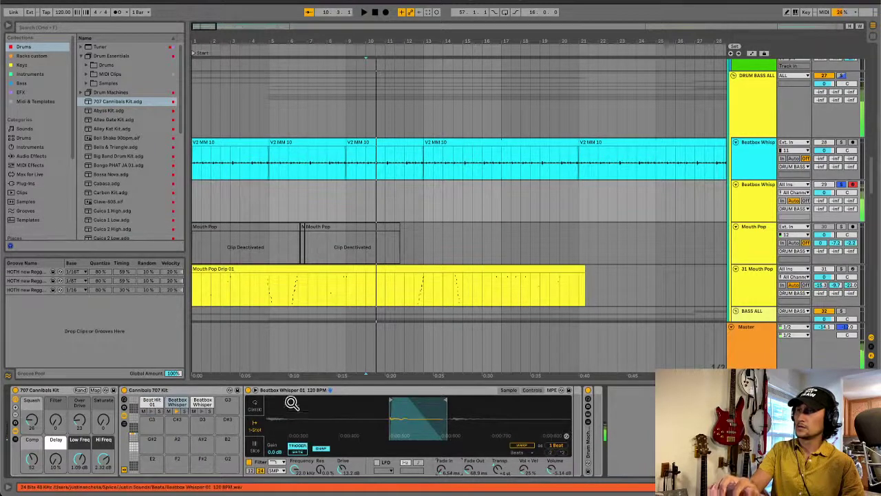
Step: Trim the F#3 pad's sample to a single beatbox hit and give it a 149 ms fade-out
left_click(202, 406)
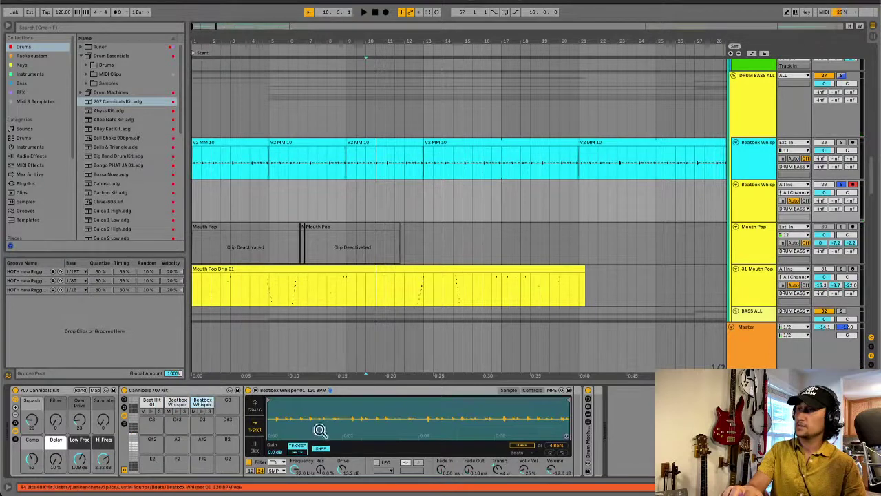
mouse_move(272, 398)
left_mouse_down()
mouse_move(300, 399)
mouse_move(290, 399)
left_mouse_up()
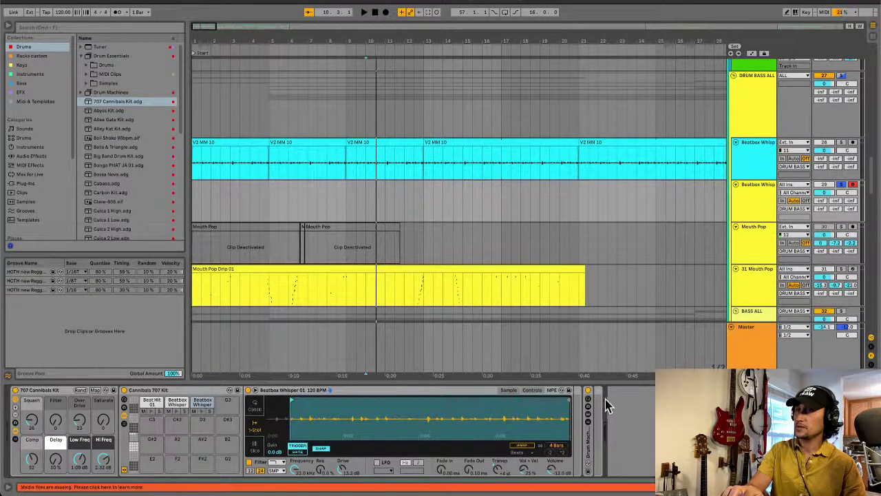
mouse_move(569, 400)
left_mouse_down()
mouse_move(306, 406)
mouse_move(294, 410)
mouse_move(295, 452)
mouse_move(468, 423)
left_mouse_up()
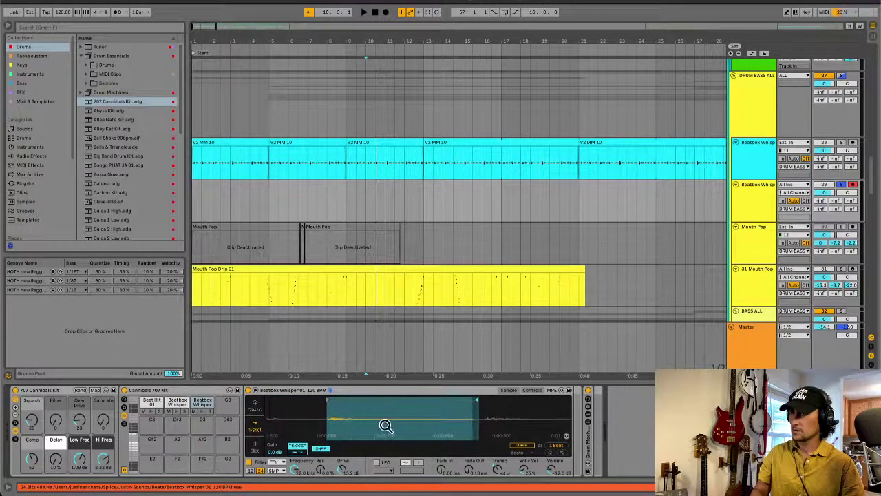
left_click_drag(473, 474, 472, 434)
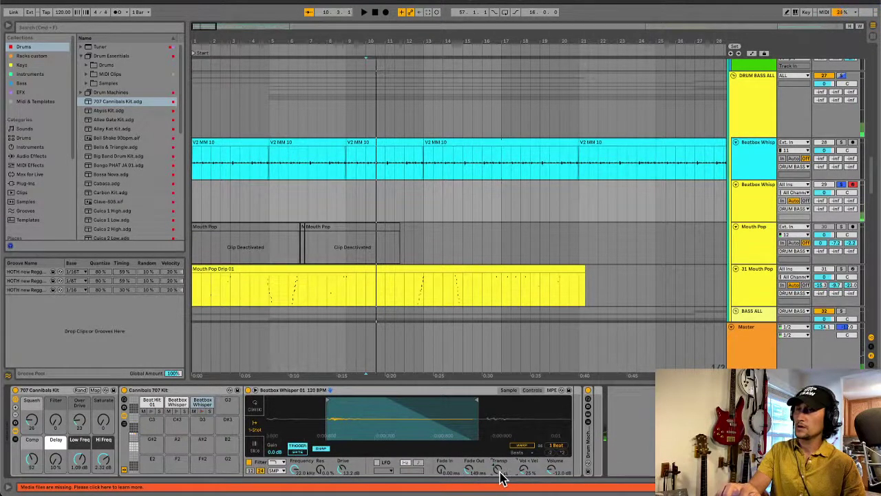
left_click(178, 405)
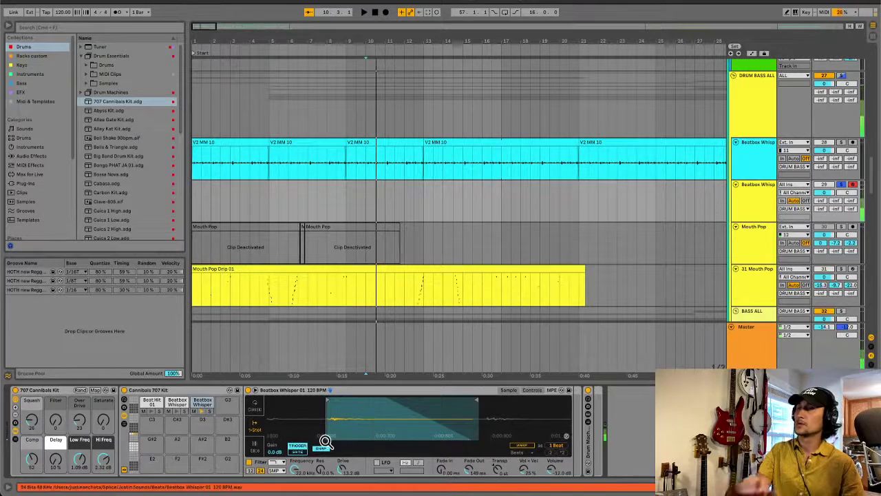
Step: Switch to Finder and load the Beatbox Whisper 01 120 BPM.wav file from the Beats folder onto the empty G3 pad
key("super+Tab")
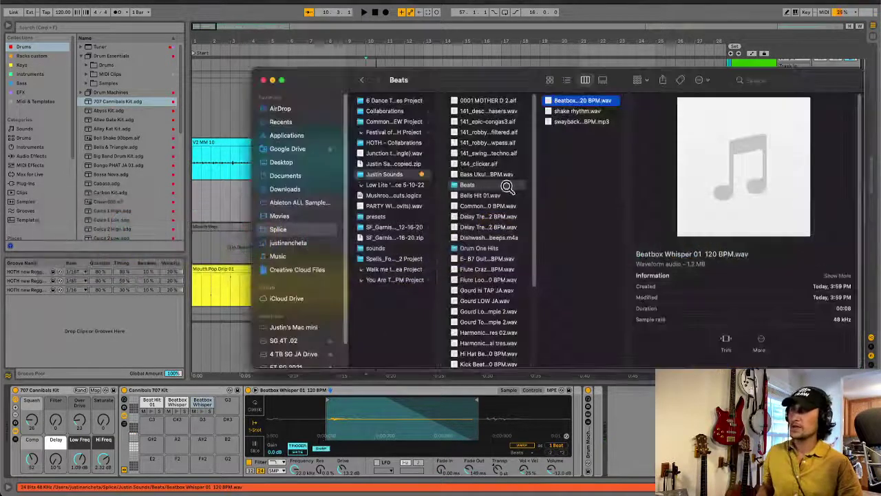
left_click(571, 100)
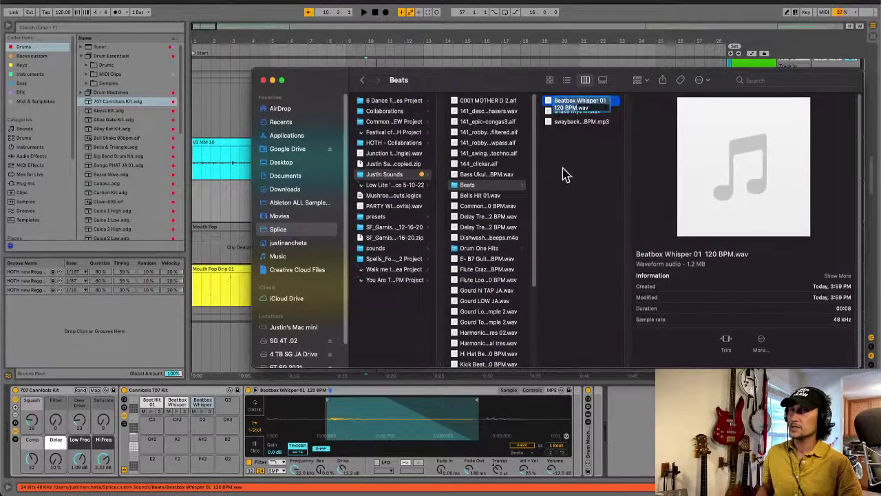
left_click(556, 122)
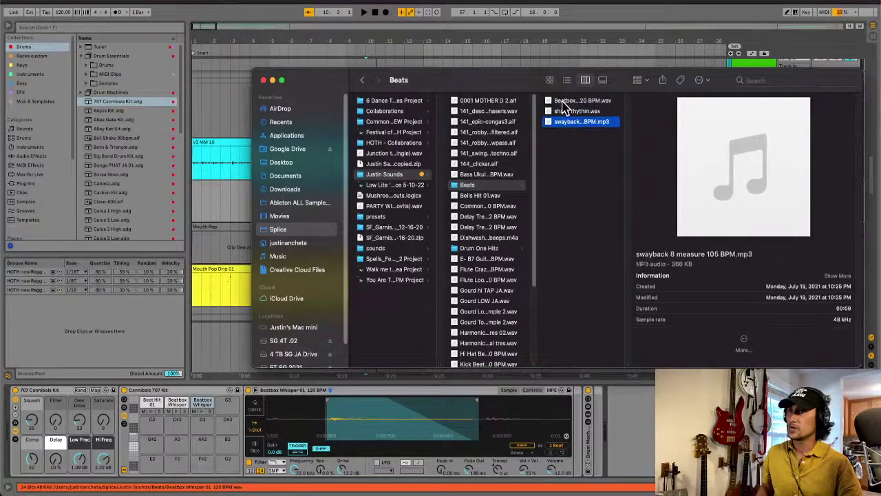
left_click_drag(563, 103, 230, 415)
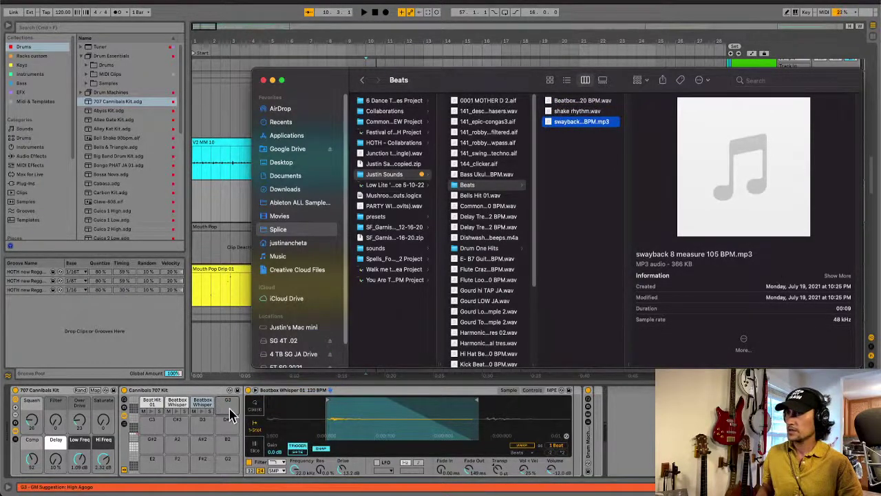
left_click(563, 101)
left_click_drag(566, 103, 223, 406)
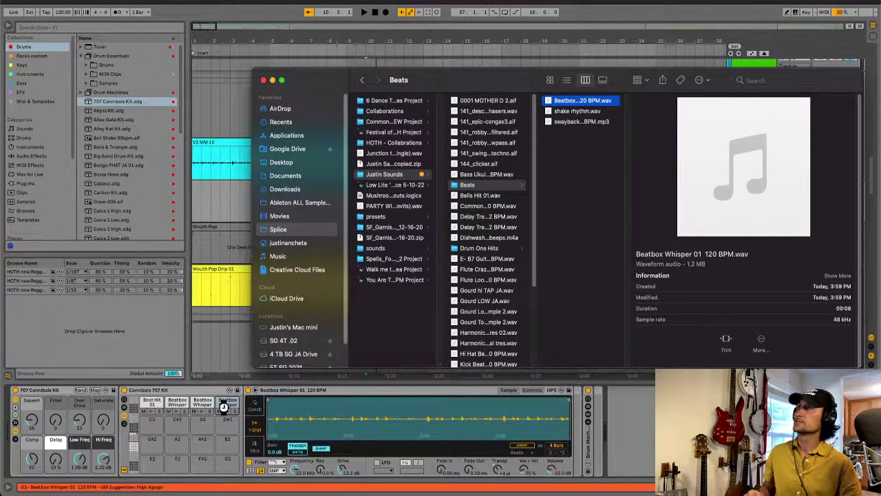
left_click_drag(224, 406, 227, 409)
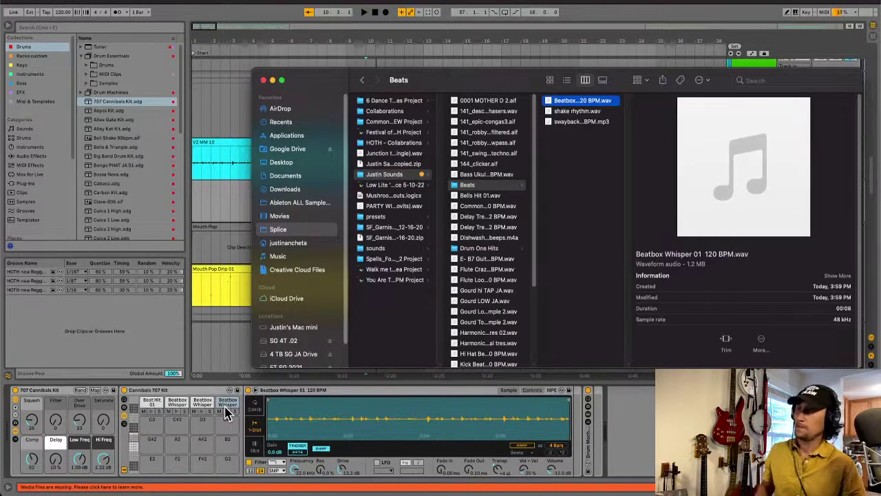
left_click(226, 411)
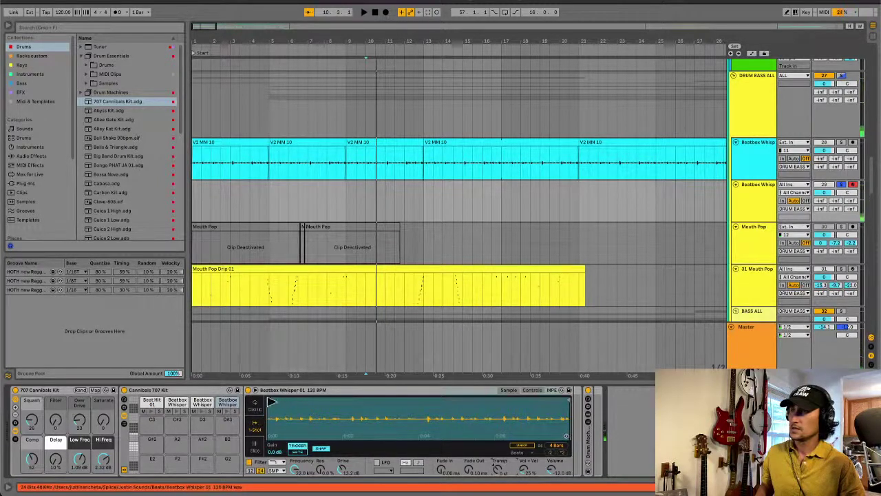
Step: Trim the G3 pad's sample to a single beatbox hit starting at its attack, and add a fade-out
left_click(164, 417)
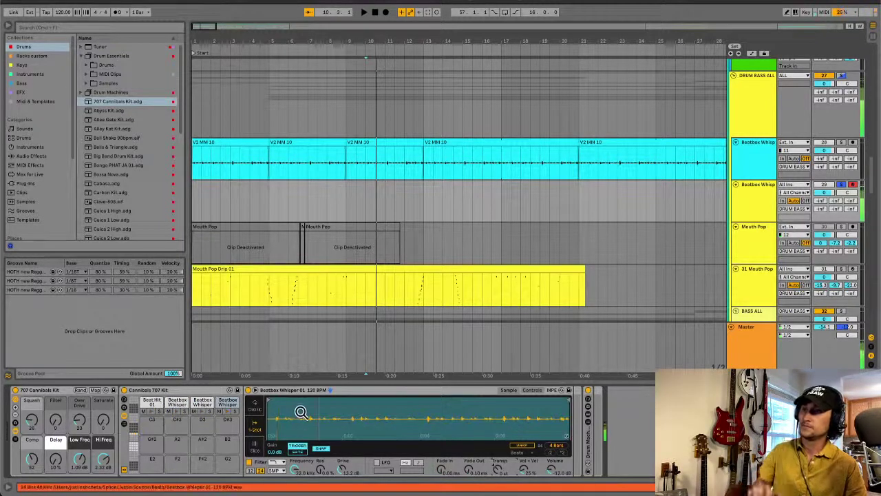
key("space")
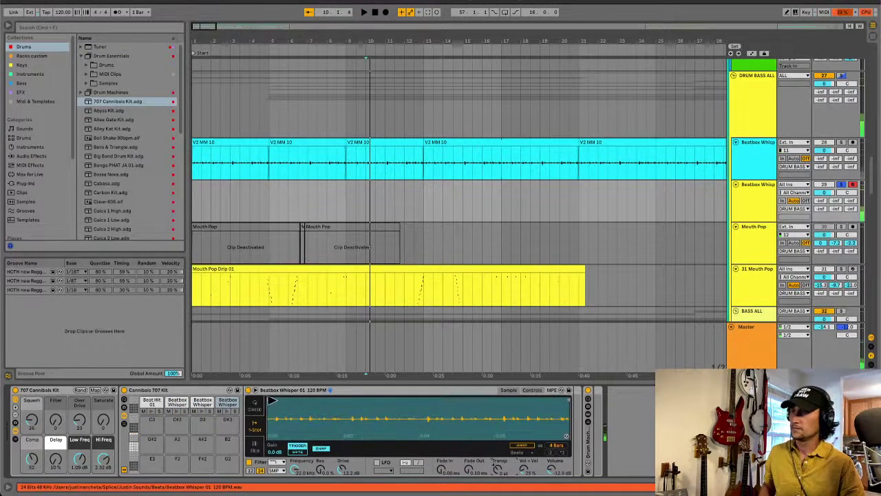
left_click_drag(270, 401, 291, 401)
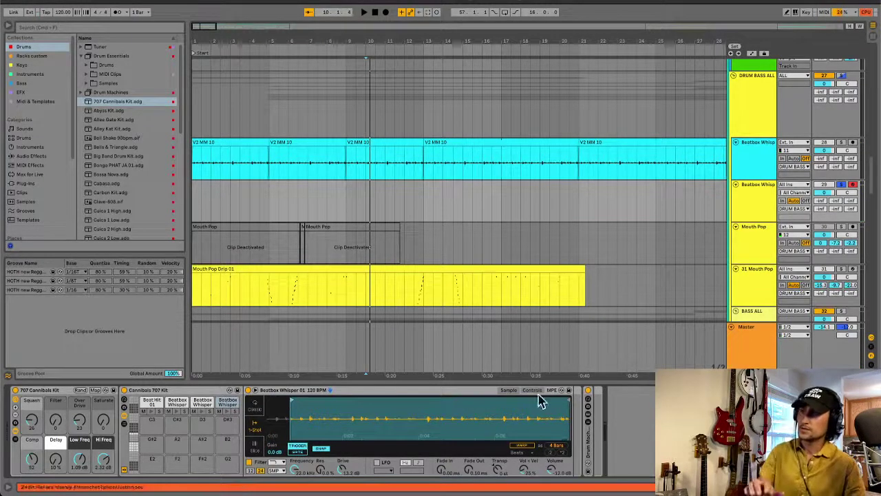
left_click_drag(563, 400, 323, 412)
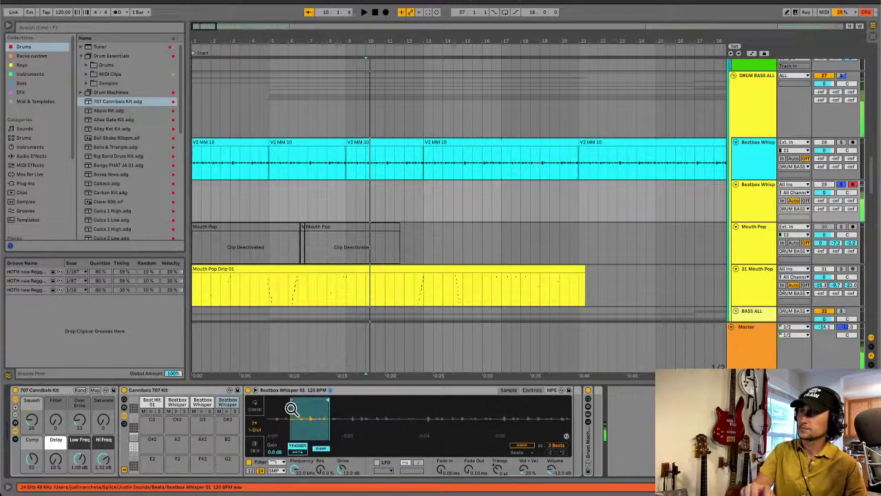
mouse_move(292, 400)
left_mouse_down()
mouse_move(313, 402)
mouse_move(302, 403)
left_mouse_up()
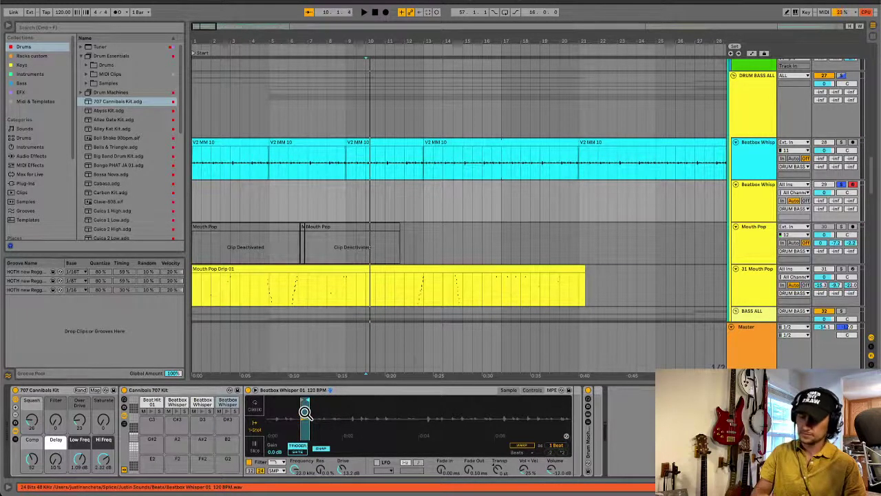
mouse_move(305, 418)
left_mouse_down()
mouse_move(304, 439)
mouse_move(377, 430)
mouse_move(379, 420)
mouse_move(348, 400)
left_mouse_up()
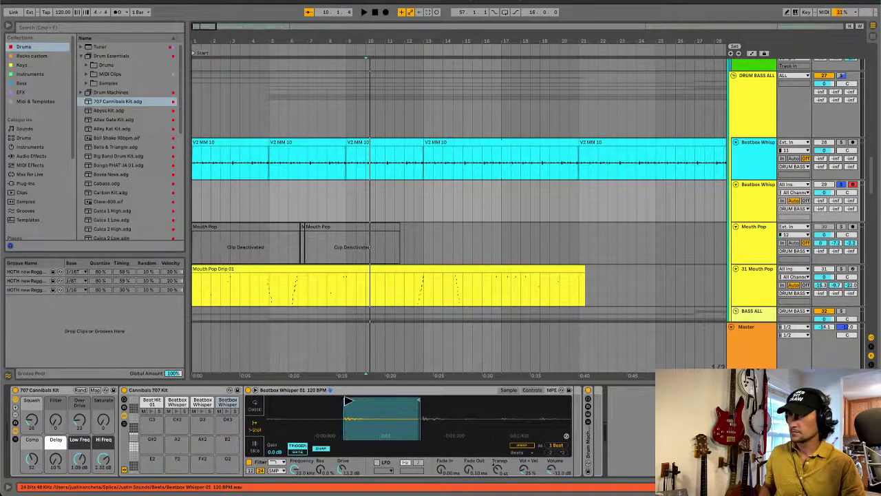
left_click_drag(420, 401, 417, 402)
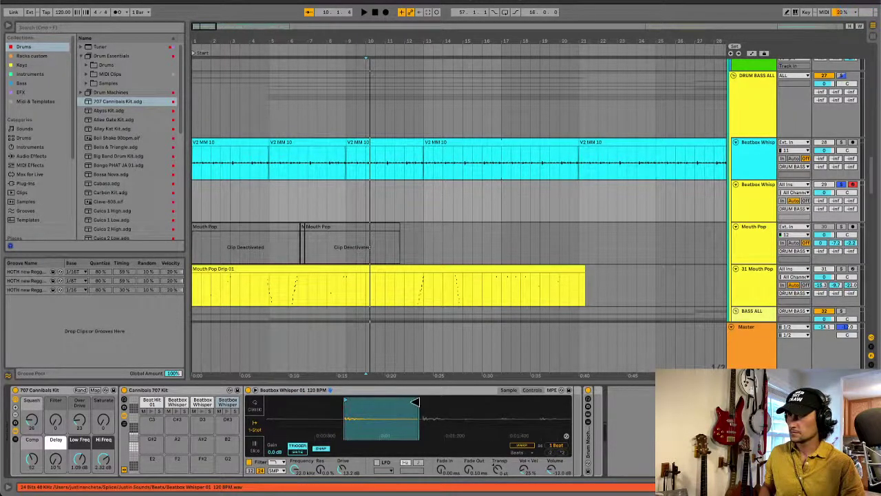
left_click_drag(468, 469, 468, 457)
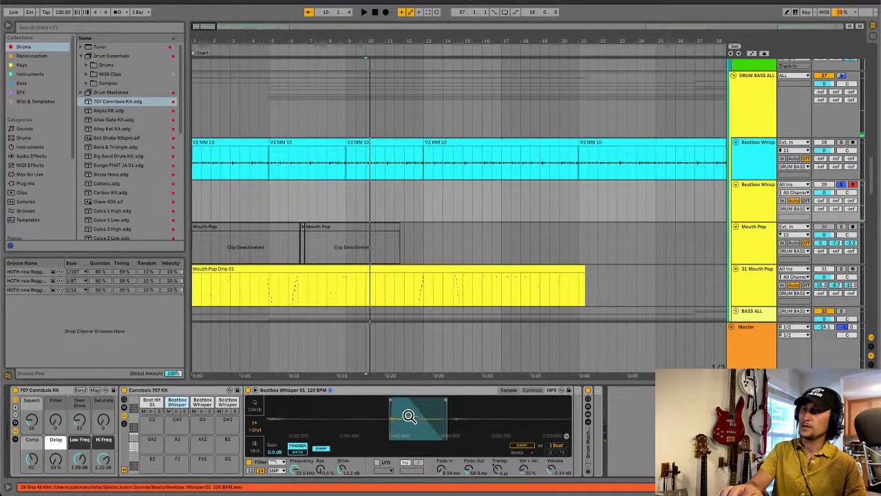
Step: Move the F3 pad's sample region to a different single beatbox hit further along the recording
mouse_move(418, 419)
left_mouse_down()
mouse_move(319, 419)
mouse_move(415, 397)
mouse_move(527, 392)
mouse_move(509, 395)
left_mouse_up()
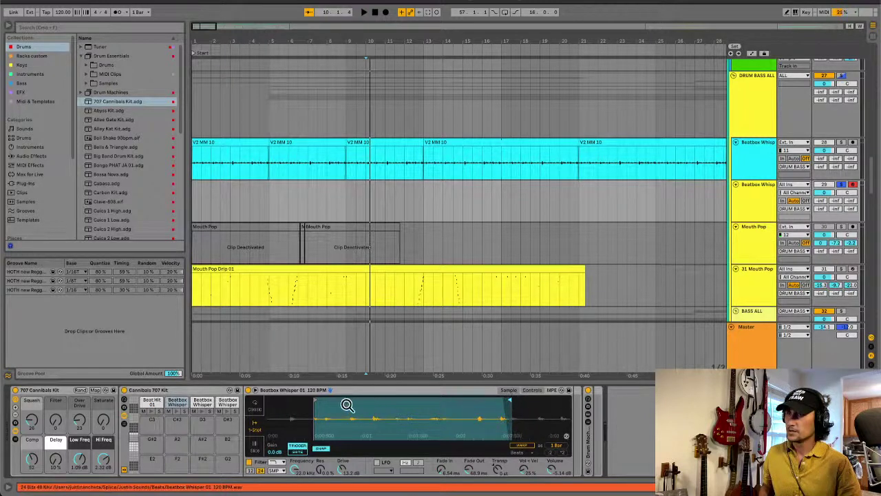
left_click_drag(314, 398, 502, 389)
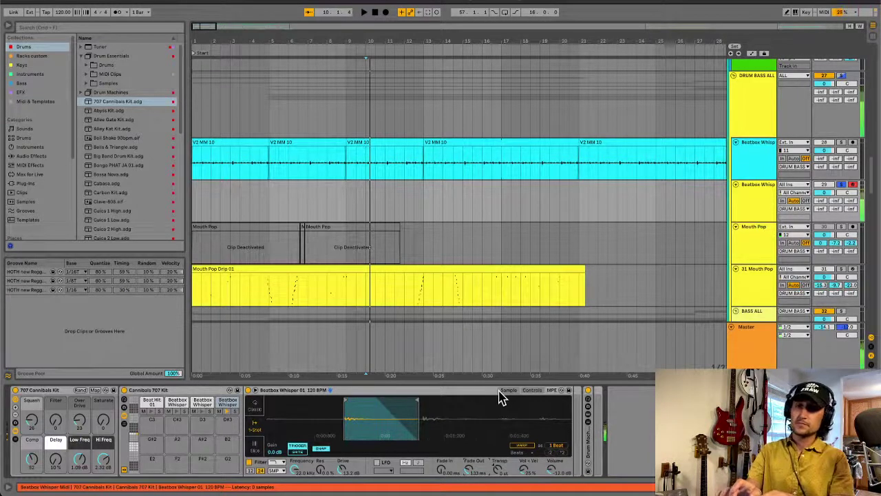
scroll(501, 398, "up", 3)
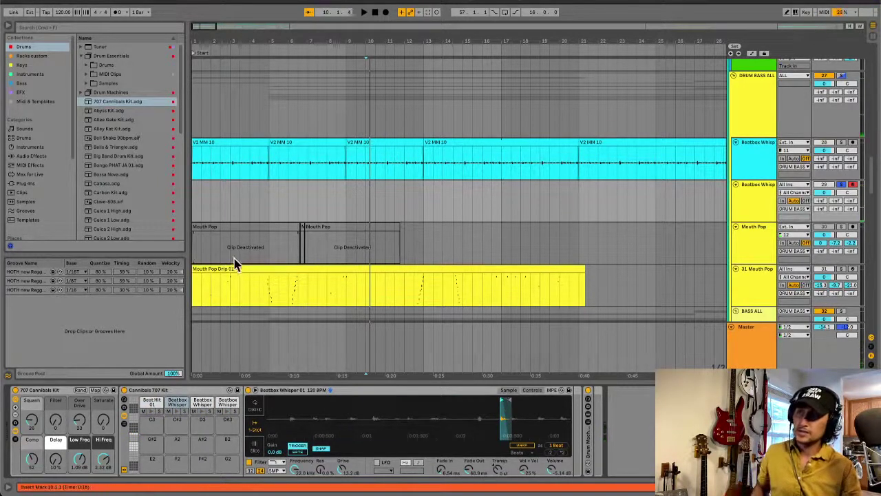
Step: Record a pad performance on the Beatbox Whisper MIDI track from bar 1 to about bar 22
left_click(194, 207)
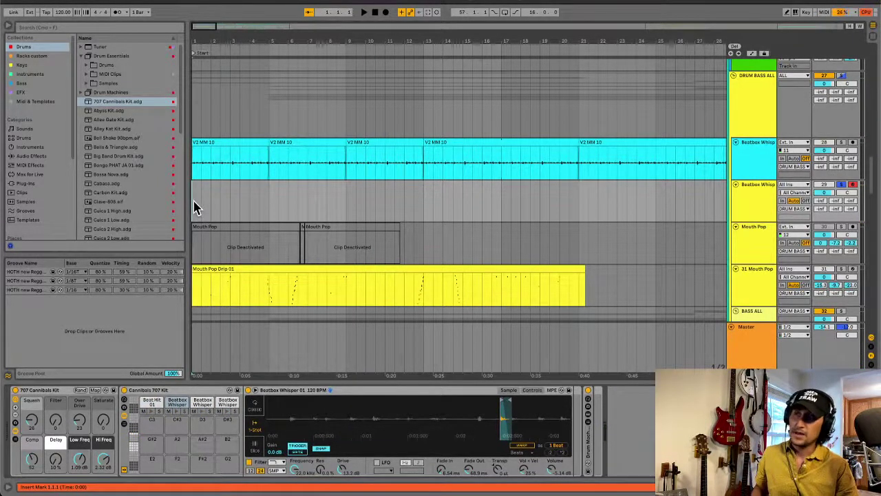
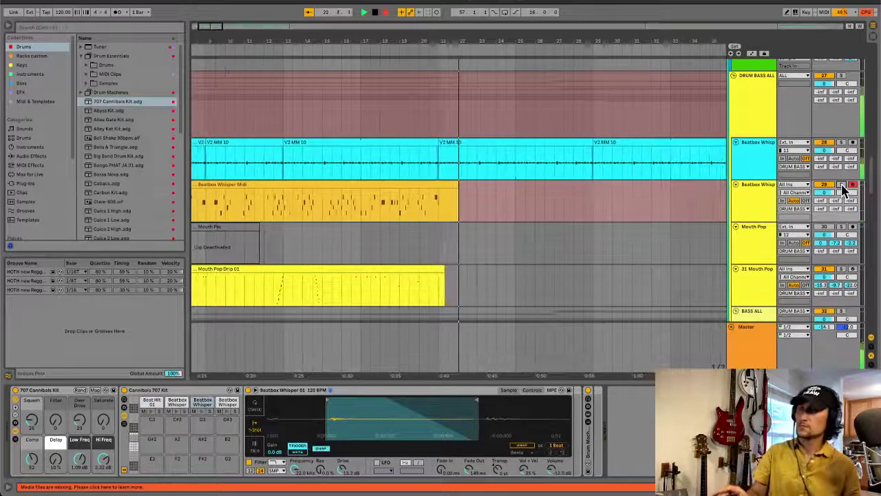
key("space")
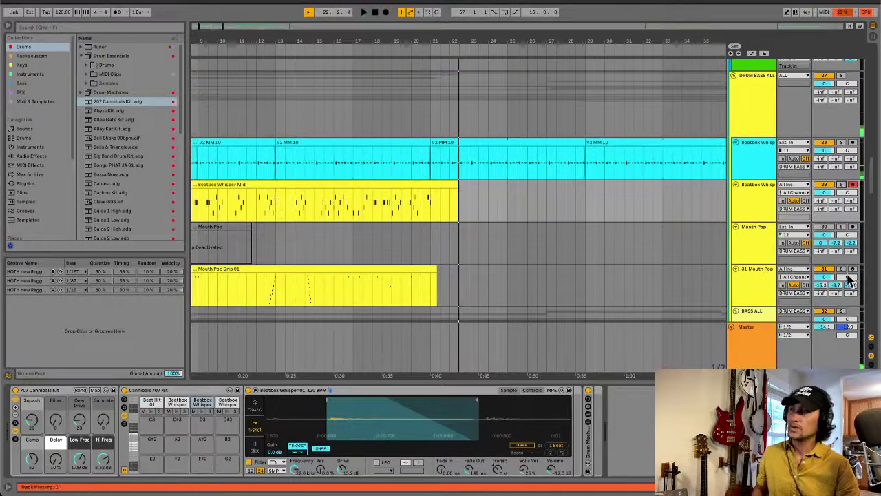
Step: Play back the recorded Beatbox Whisper Midi clip and delete its opening section up to about bar 4
left_click(255, 185)
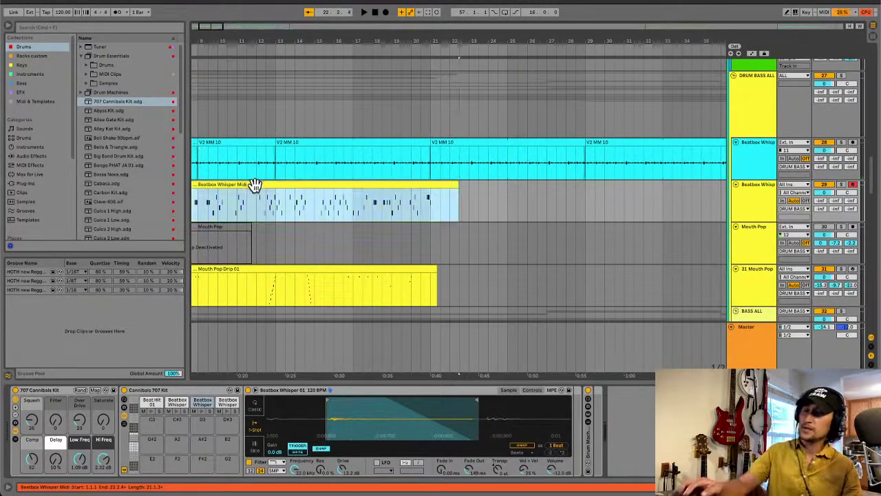
left_click(214, 26)
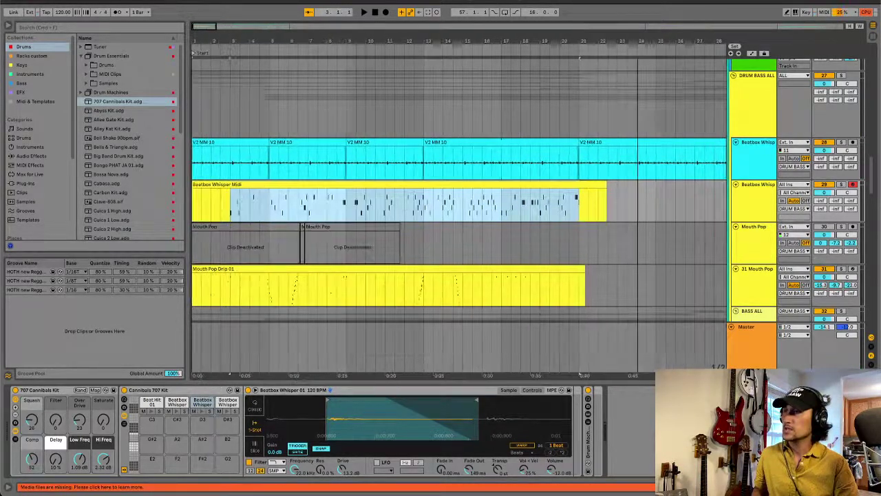
left_click(220, 215)
key("space")
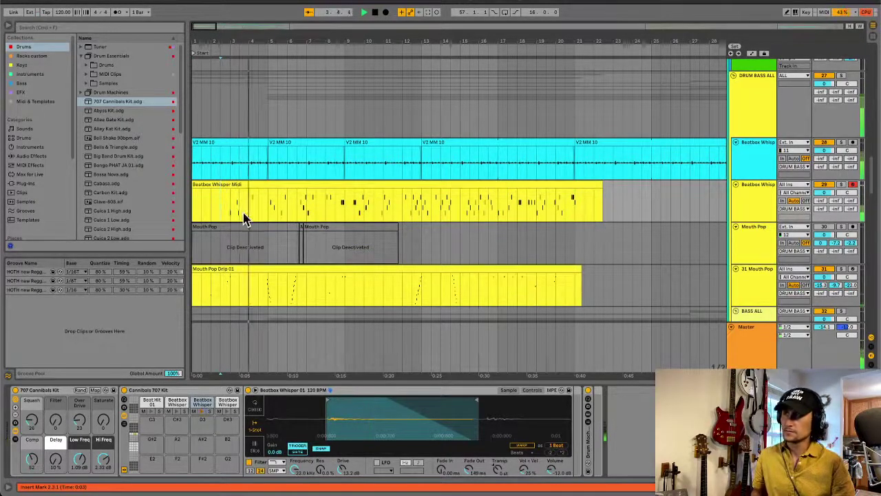
left_click_drag(247, 214, 205, 214)
key("Delete")
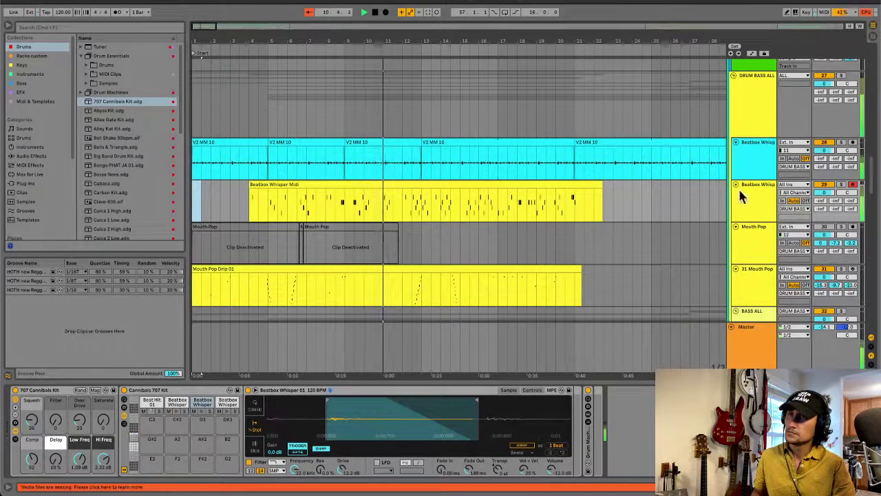
Step: Set the Beatbox Whisper MIDI track to -7.5 dB with sends at -8.0 and -10.0, and the Beatbox Whisper audio track to -7.0 dB
mouse_move(824, 200)
left_mouse_down()
mouse_move(824, 187)
mouse_move(835, 184)
mouse_move(824, 201)
left_mouse_up()
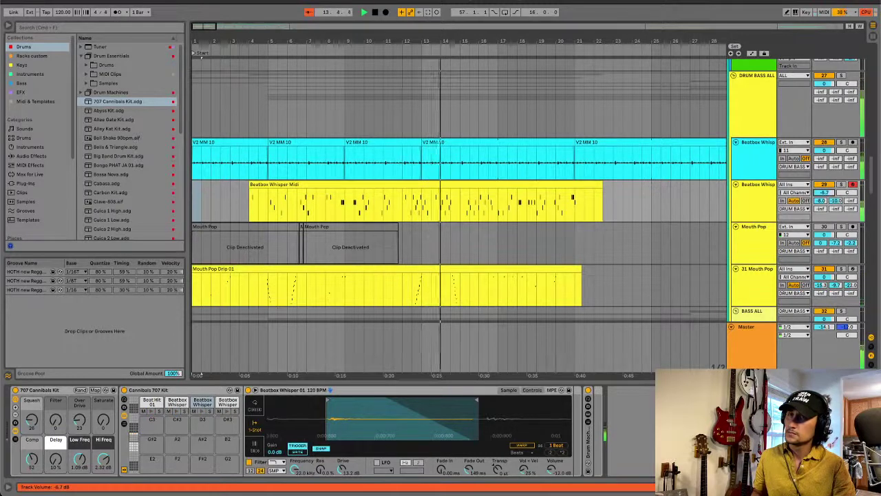
left_click_drag(823, 150, 825, 158)
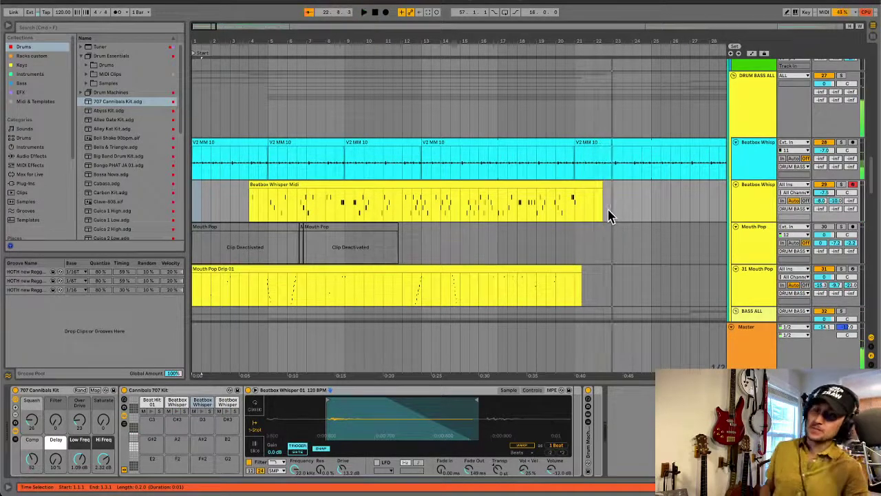
Step: Show the Beatbox Whisper audio track's panning automation and automate it to 50R up to bar 21
right_click(852, 155)
left_click(832, 168)
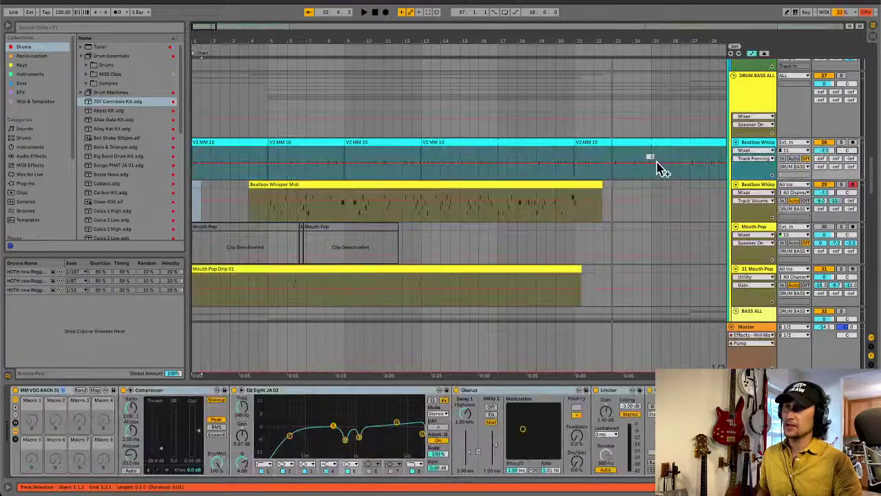
left_click(578, 167)
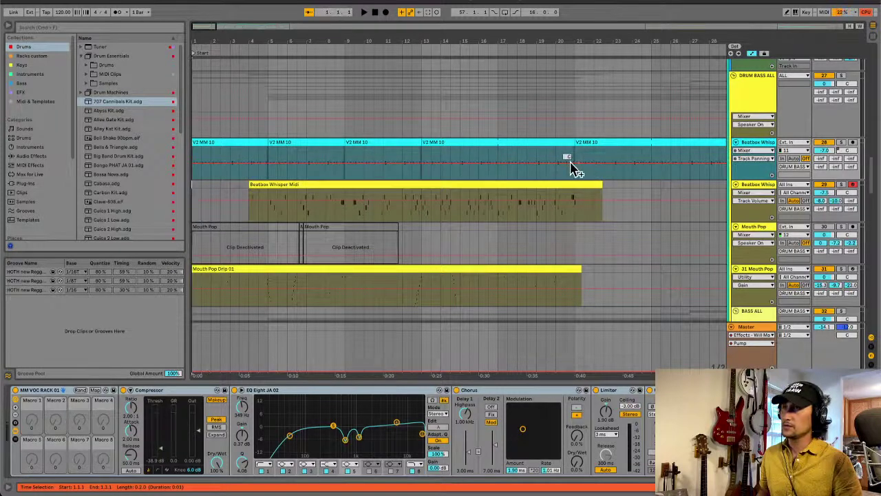
left_click_drag(546, 166, 545, 158)
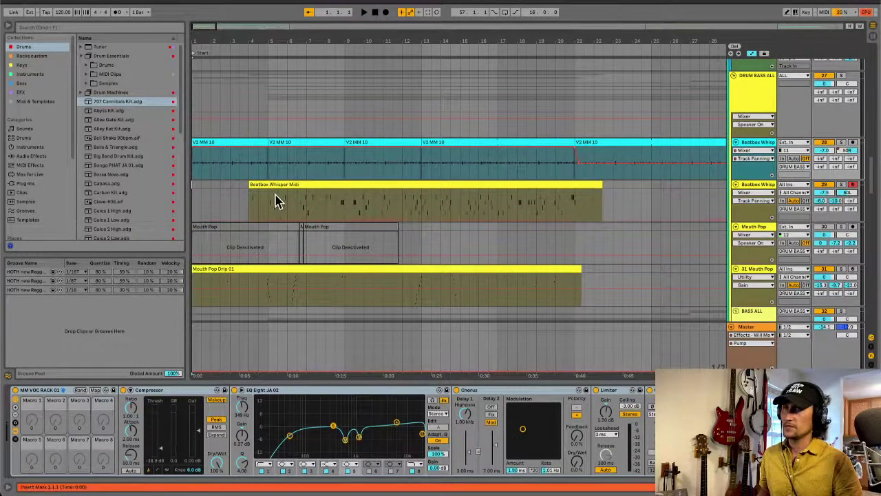
Step: Play back from about bar 4, lower the Beatbox Whisper MIDI track's volume to -10.5 dB, and hide the automation lanes
left_click(250, 209)
key("space")
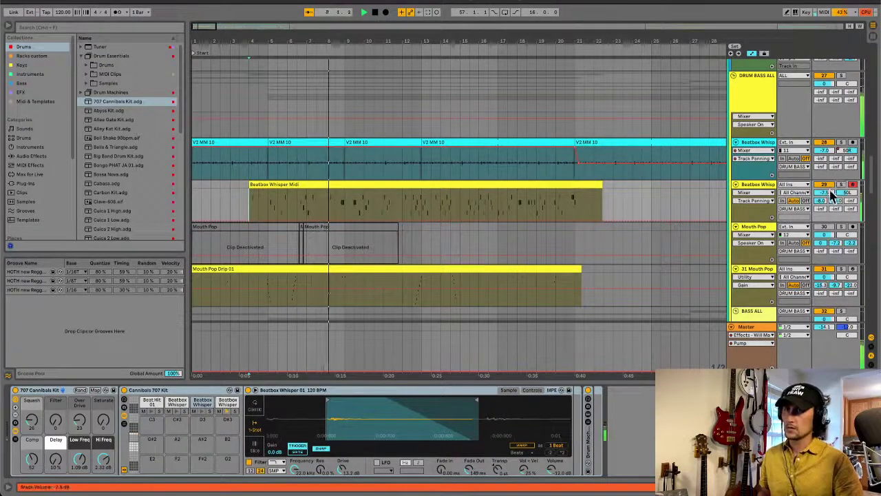
left_click_drag(829, 195, 828, 201)
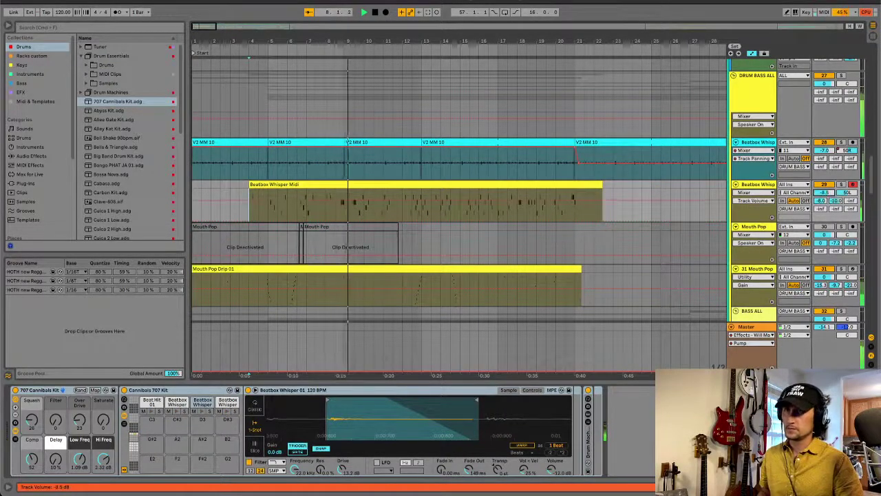
left_click_drag(827, 193, 827, 196)
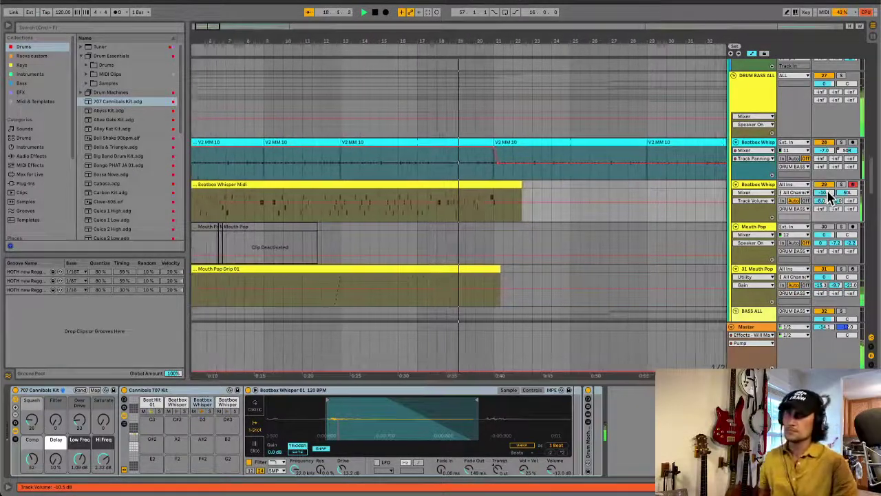
key("space")
key("a")
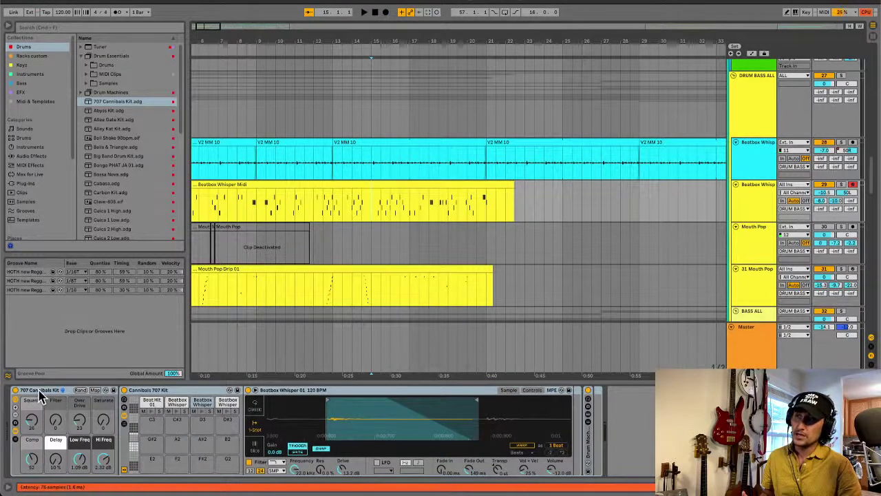
Step: Save the edited 707 Cannibals Kit rack as a user library preset named BeatBox Whisper 015
left_click(115, 391)
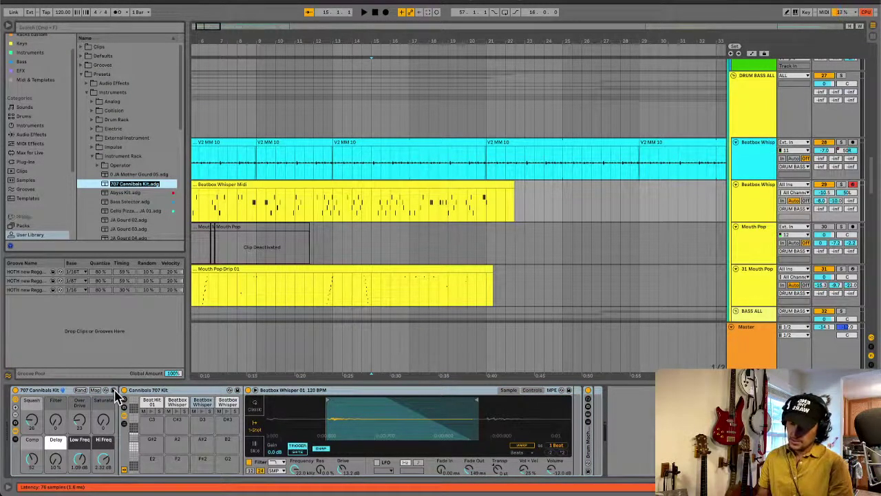
type("Be")
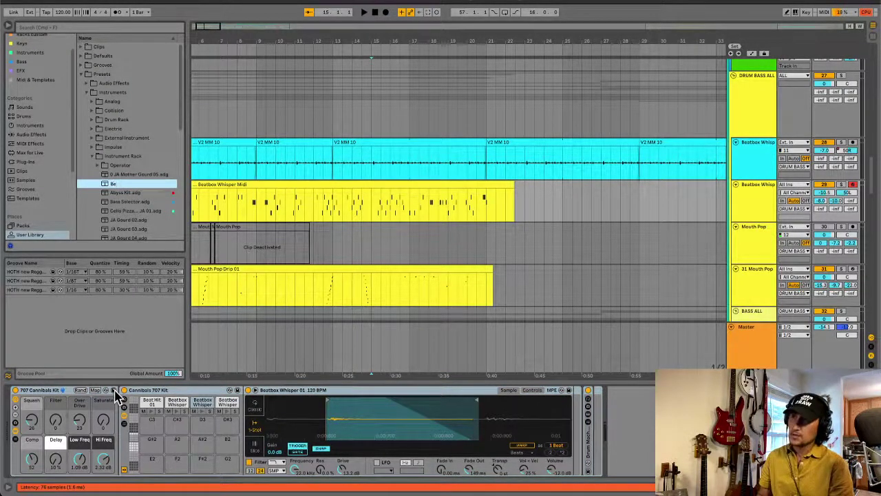
type("atBox W")
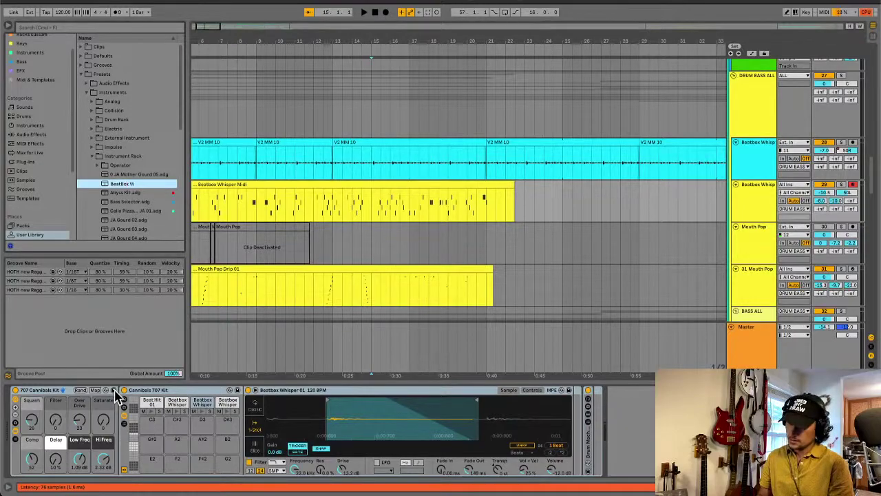
type("hisper 015")
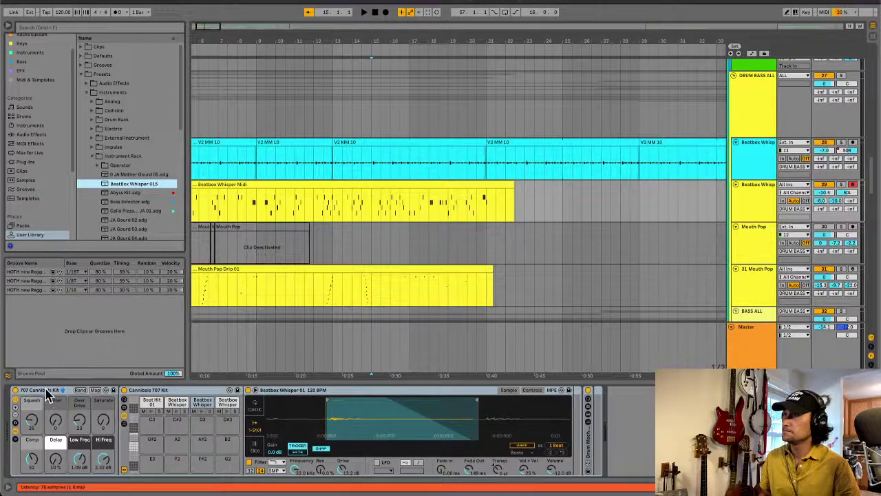
key("Return")
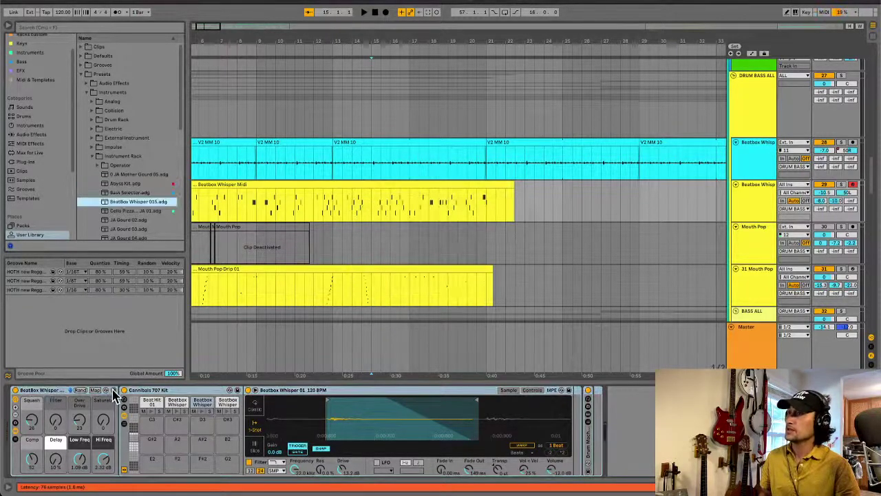
Step: Add the BeatBox Whisper 015 preset to the Drums collection and select it there
right_click(143, 208)
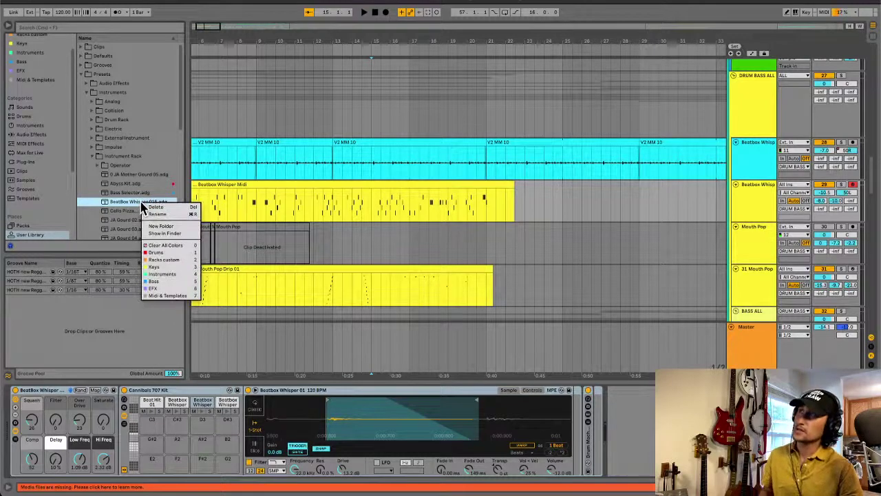
left_click(164, 253)
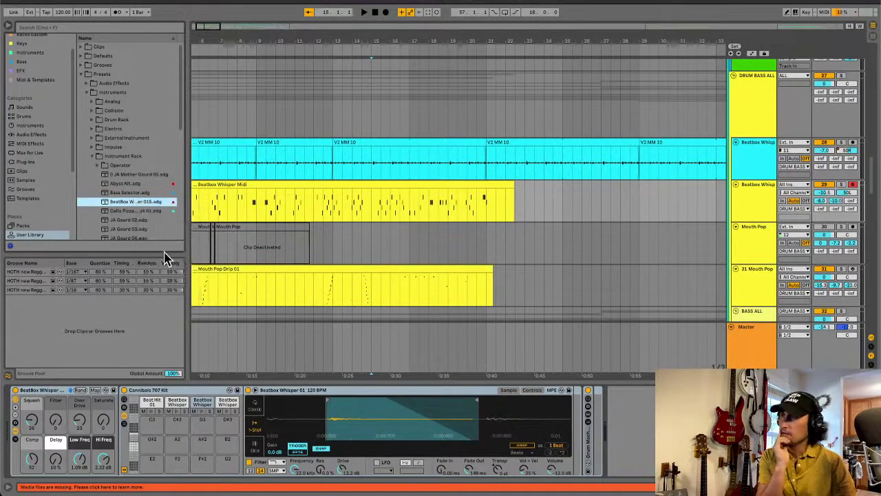
right_click(145, 204)
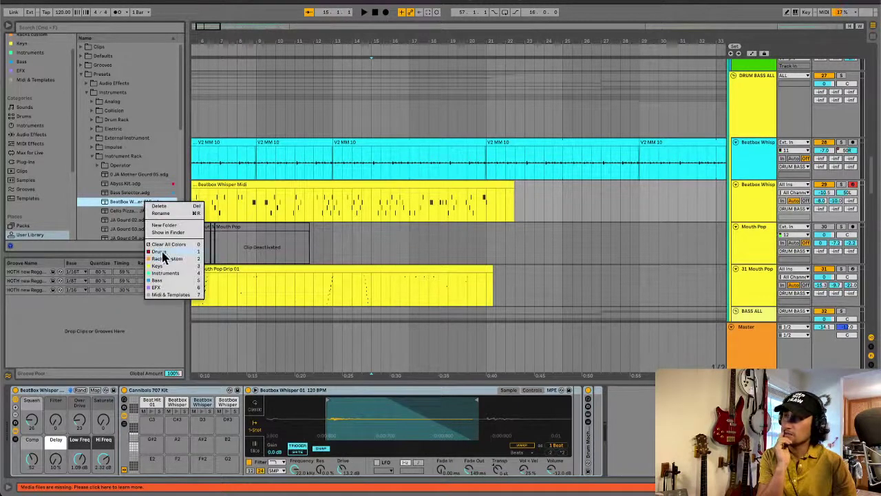
left_click(119, 202)
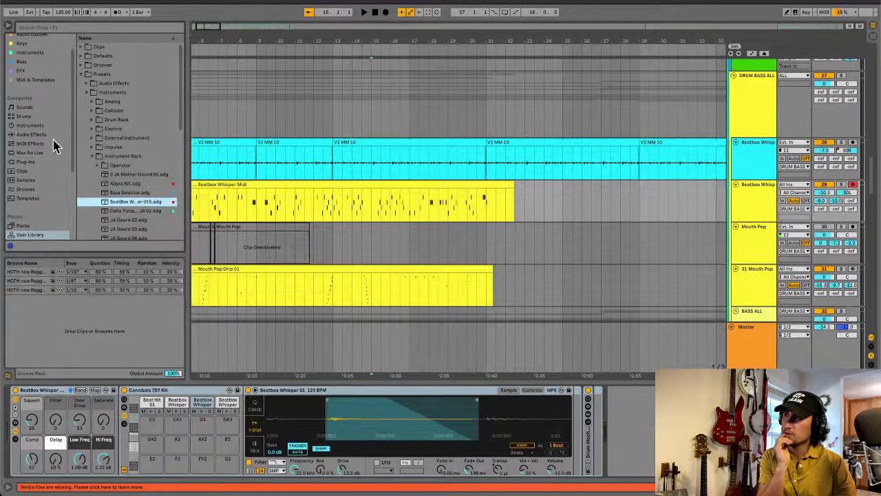
scroll(21, 59, "up", 2)
left_click(20, 47)
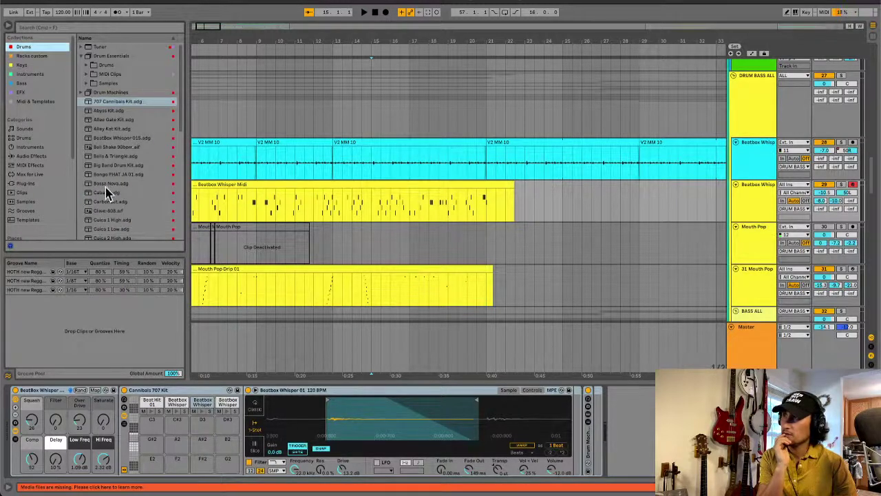
left_click(109, 139)
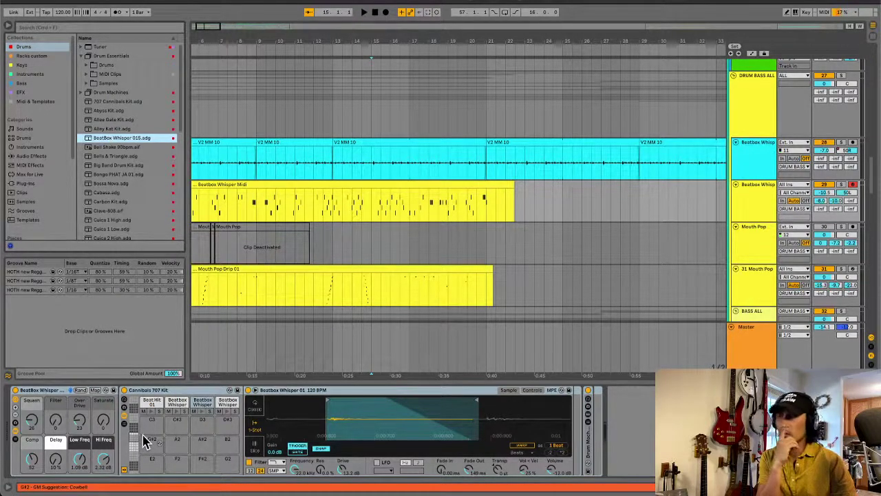
Step: Compare the drum rack's original 707 pad bank with the bank holding the beatbox whisper hits
left_click(133, 457)
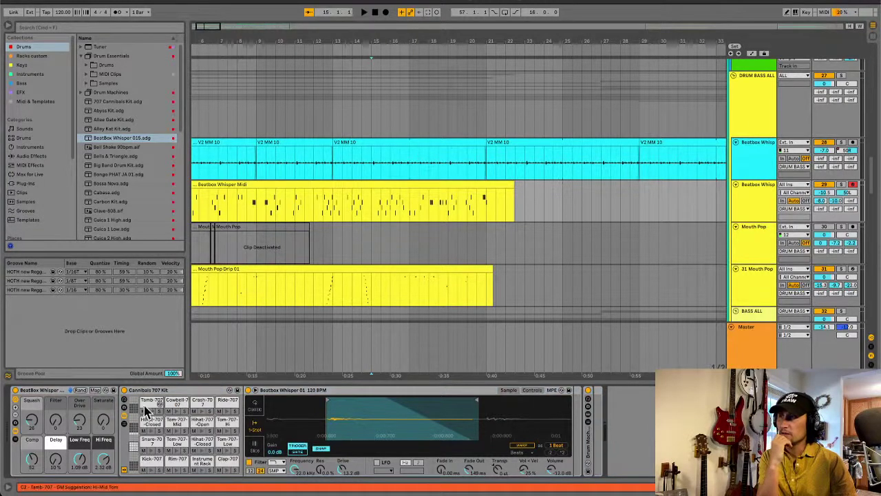
left_click(135, 443)
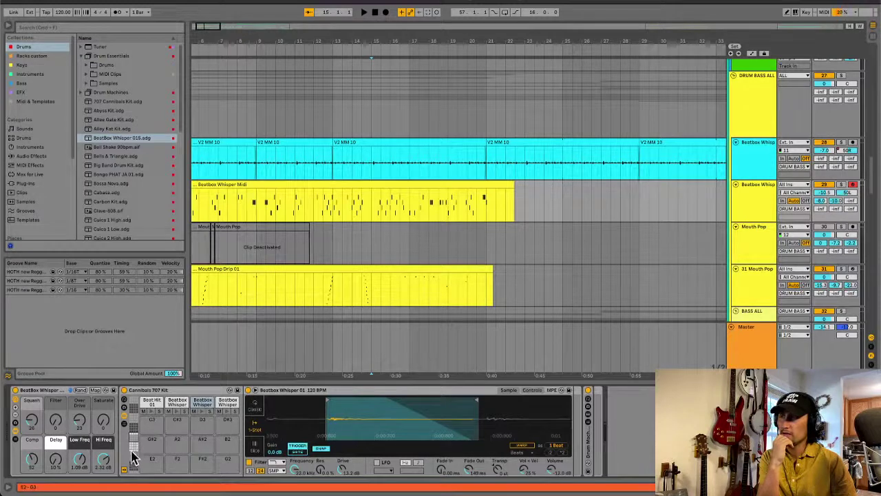
left_click(135, 459)
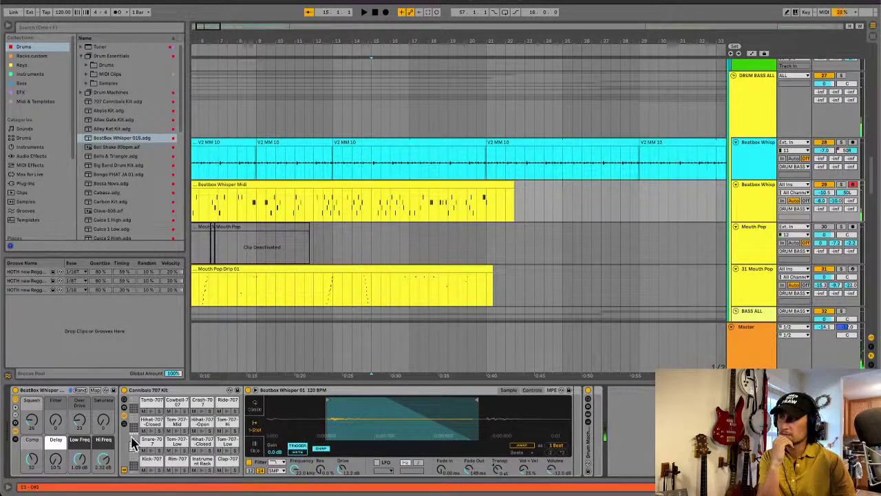
left_click(135, 442)
left_click(135, 459)
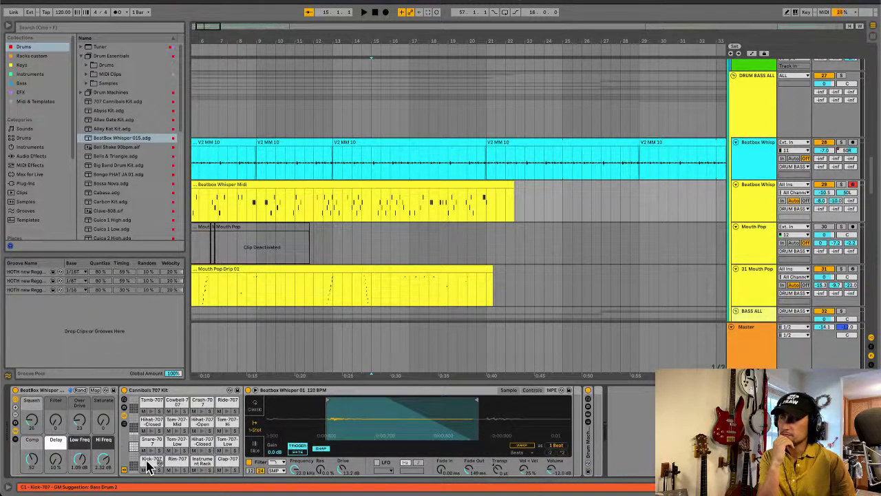
left_click(134, 441)
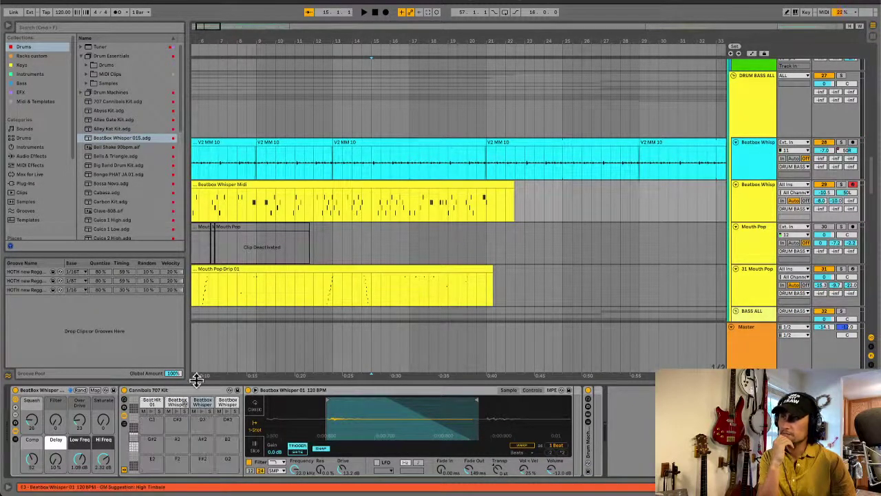
Step: Browse the Instruments collection to Operator's Ambient & Evolving presets and audition Andromeda Space Pad
left_click(349, 249)
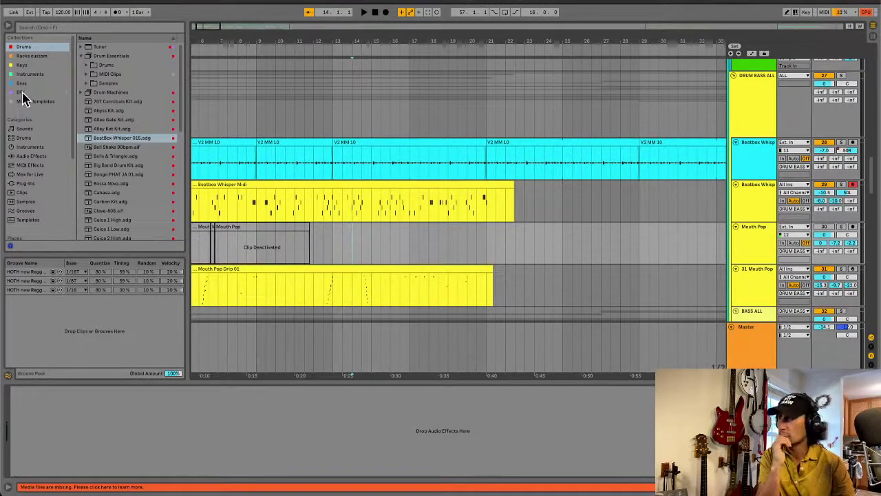
left_click(29, 74)
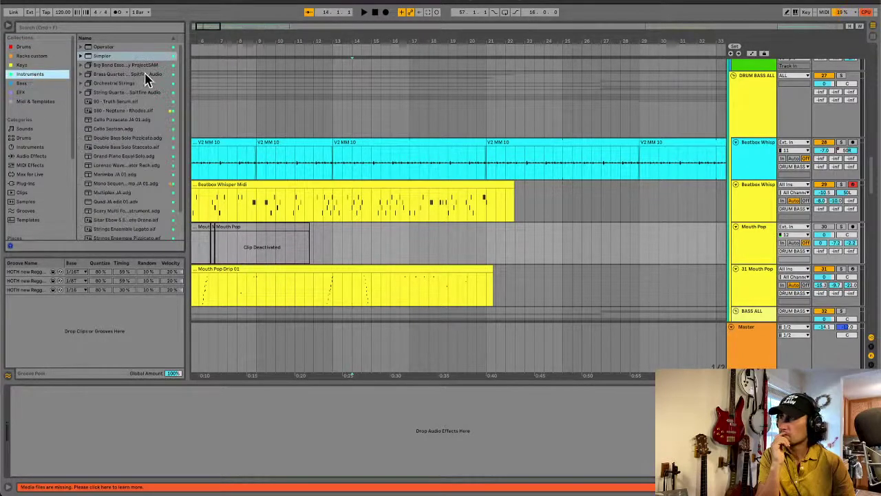
left_click(82, 46)
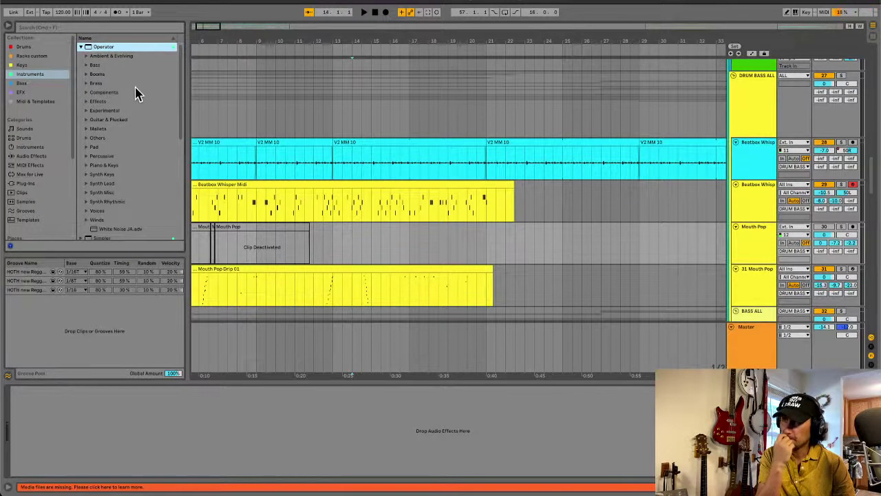
left_click(86, 56)
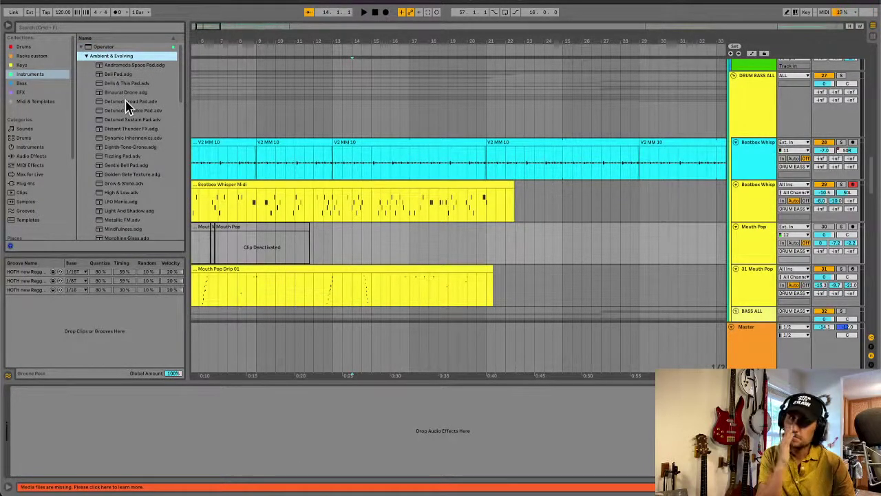
left_click(126, 65)
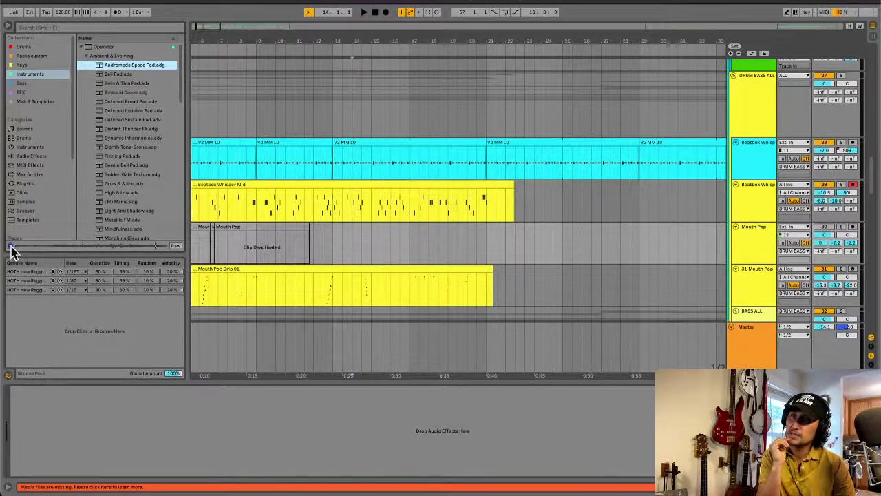
left_click(10, 246)
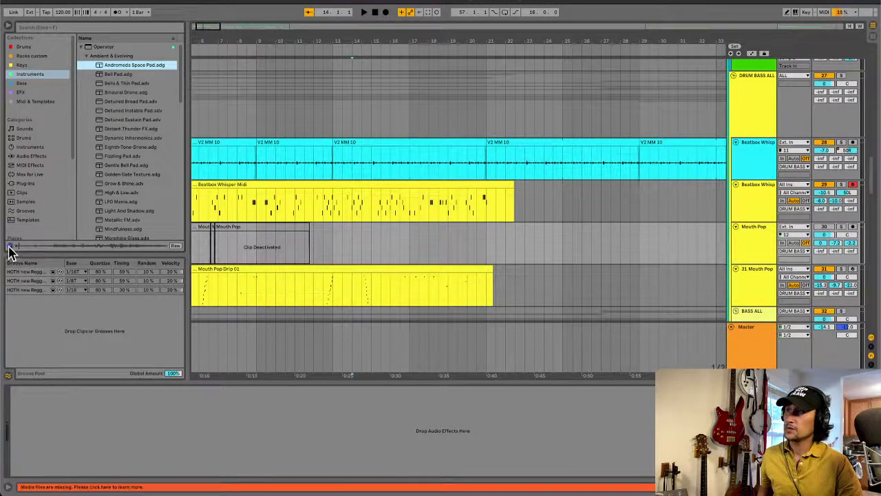
left_click(9, 246)
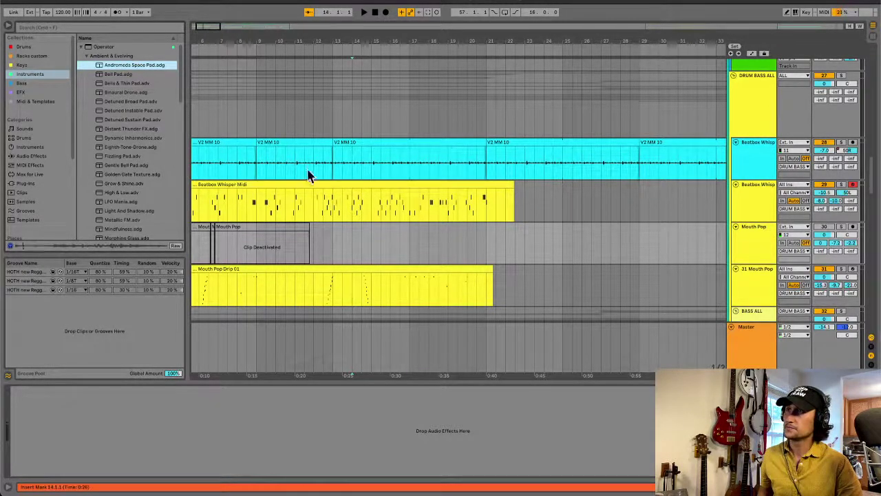
Step: Insert a new MIDI track below the Beatbox Whisper MIDI track and load Andromeda Space Pad on it
left_click(754, 187)
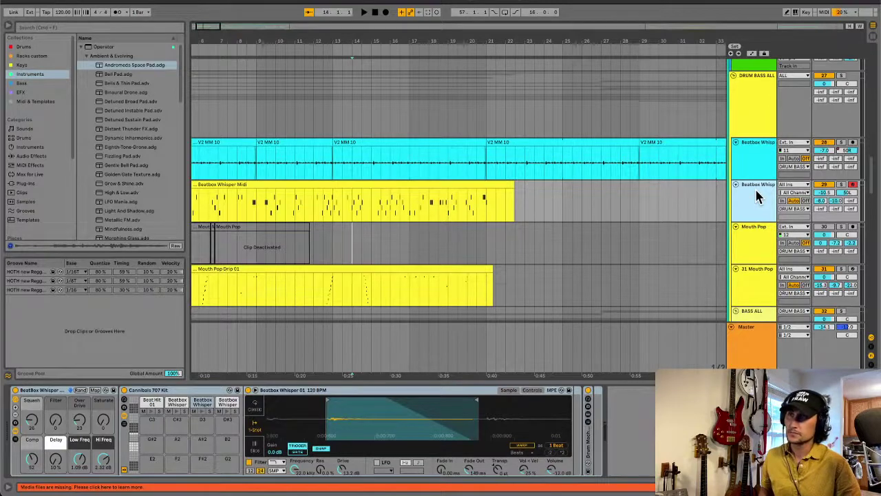
key("super+shift+t")
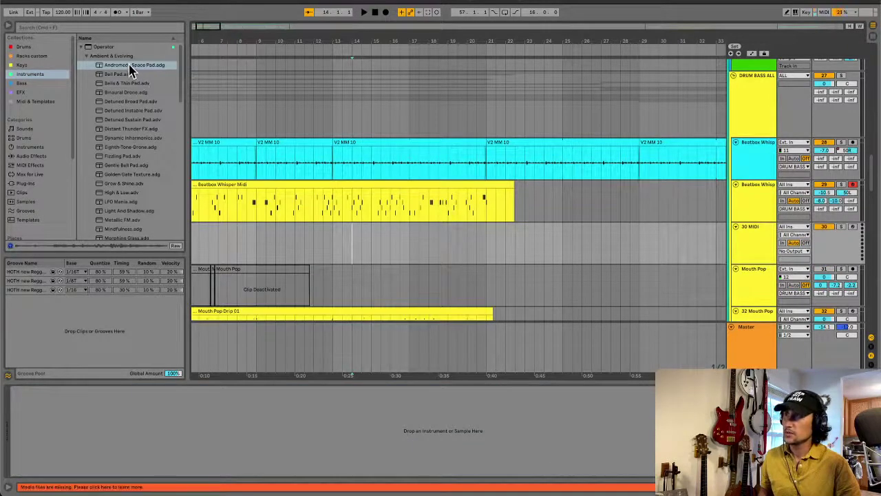
left_click_drag(130, 64, 310, 237)
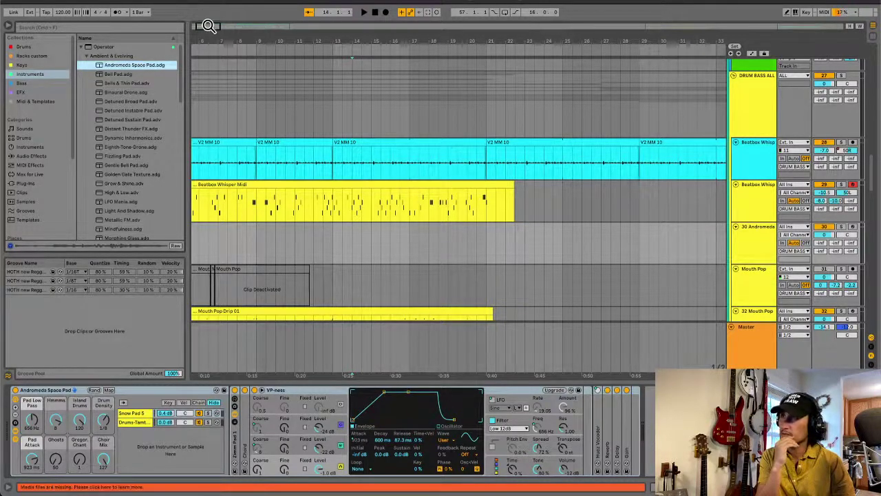
Step: Arm the Andromeda Space Pad track for recording with the insert marker at bar 1
left_click_drag(207, 26, 205, 27)
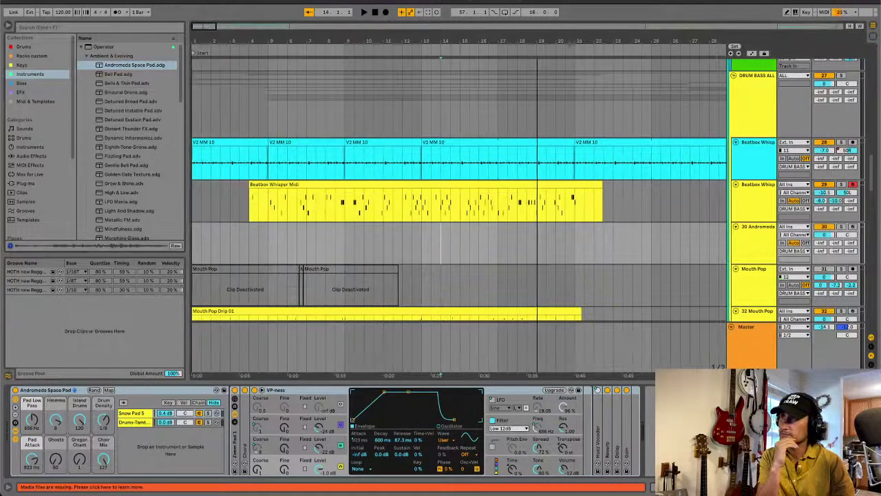
left_click(195, 249)
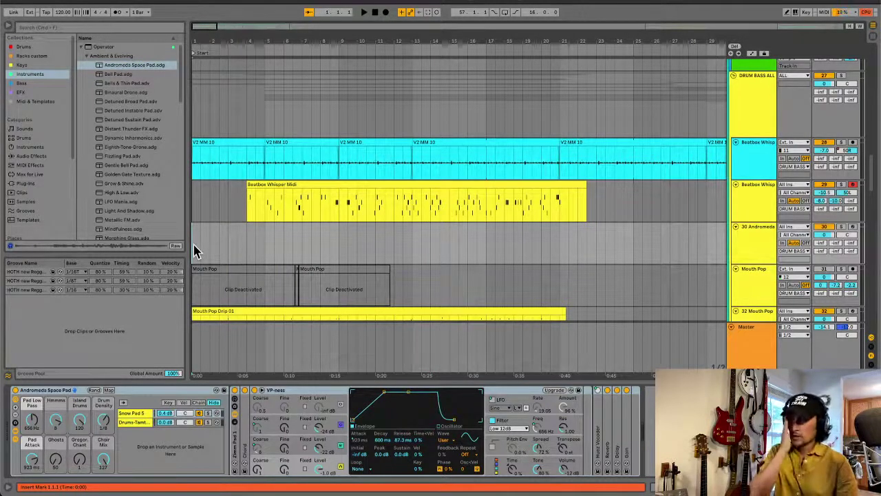
left_click(852, 226)
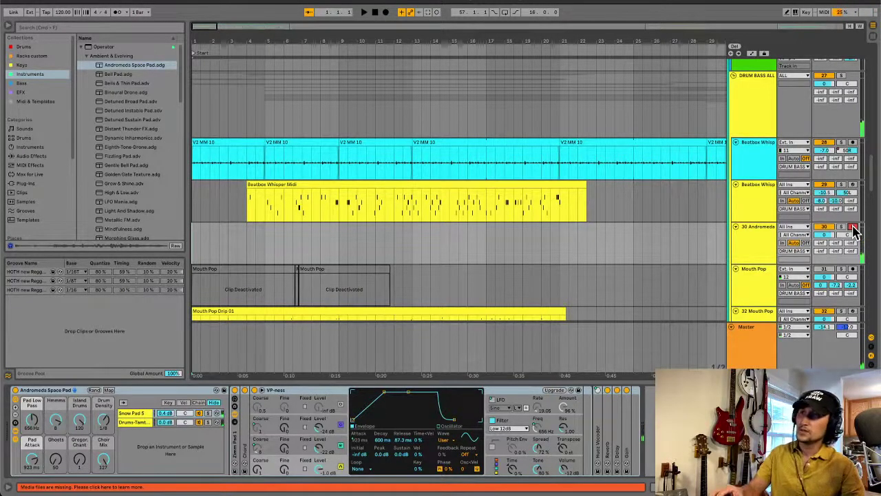
Step: Record an Andromeda Space Pad take while setting Hmmms to 1, Pad Low Pass to 18.5 kHz and Pad Attack to 0 ms
key("space")
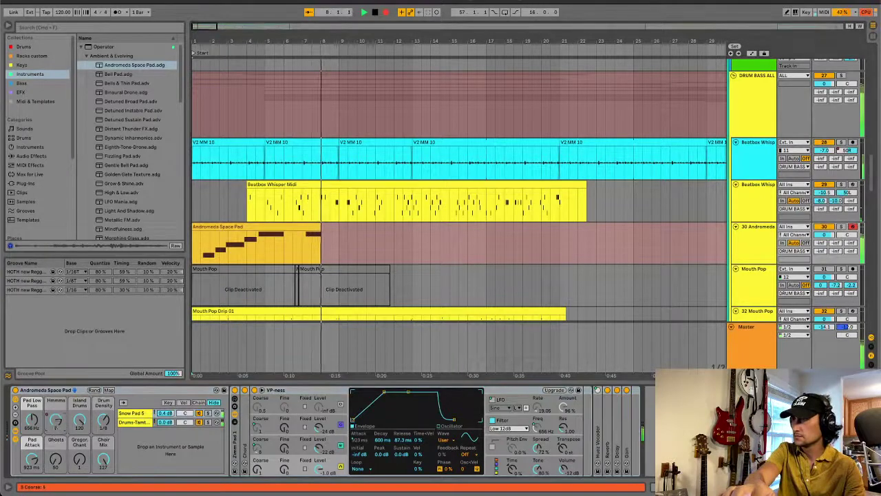
left_click_drag(59, 422, 34, 386)
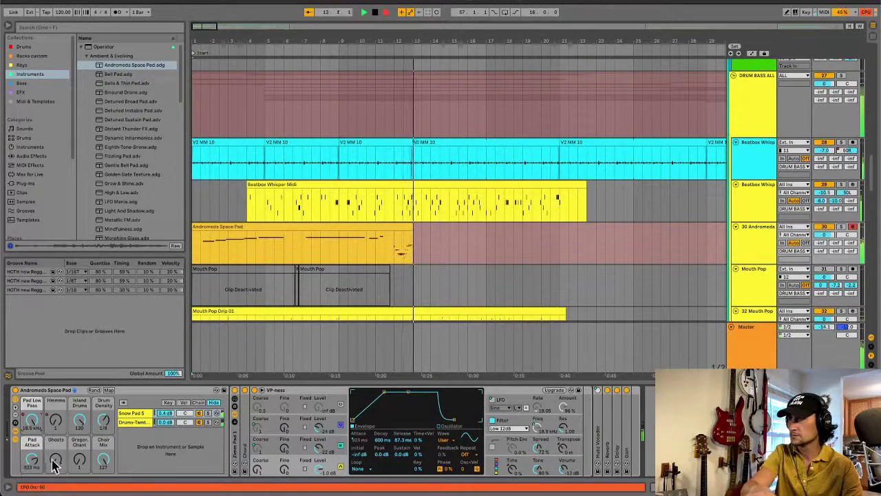
mouse_move(55, 461)
left_mouse_down()
mouse_move(56, 432)
mouse_move(55, 468)
left_mouse_up()
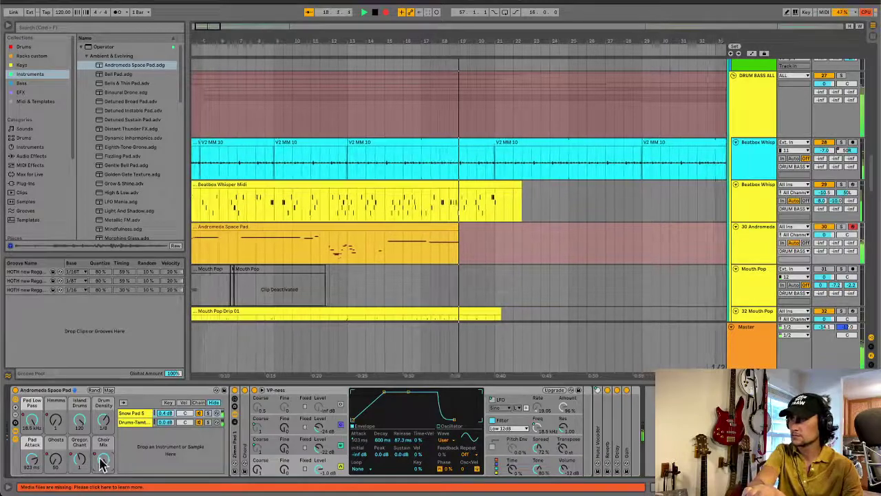
mouse_move(33, 459)
left_mouse_down()
mouse_move(33, 409)
mouse_move(31, 463)
left_mouse_up()
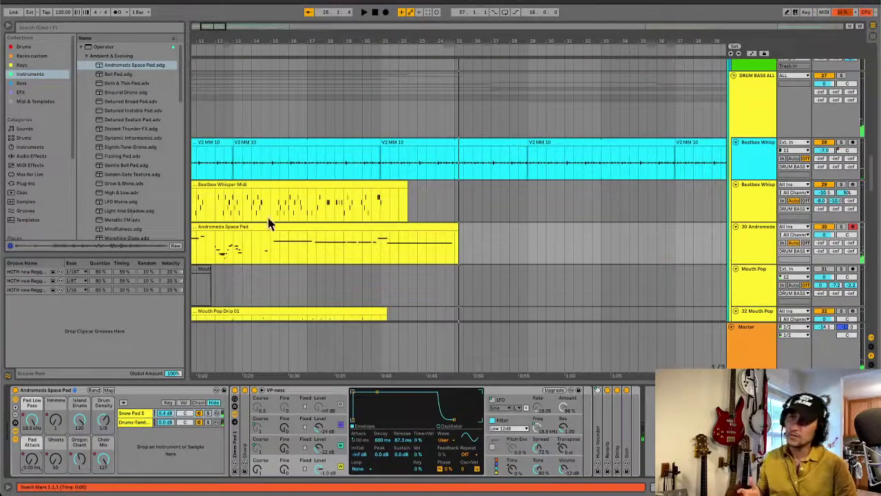
Step: Review the phrase from bar 12 in the recorded Andromeda Space Pad clip and delete the whole clip
left_click(213, 265)
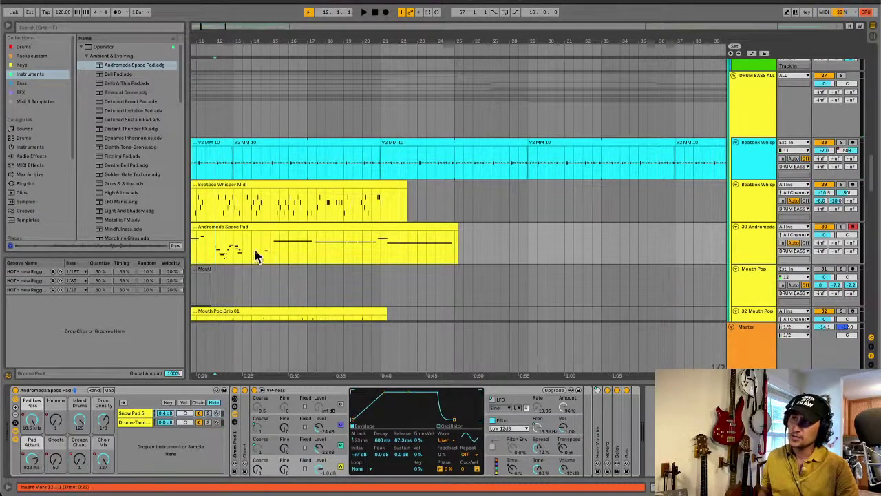
left_click_drag(217, 256, 300, 252)
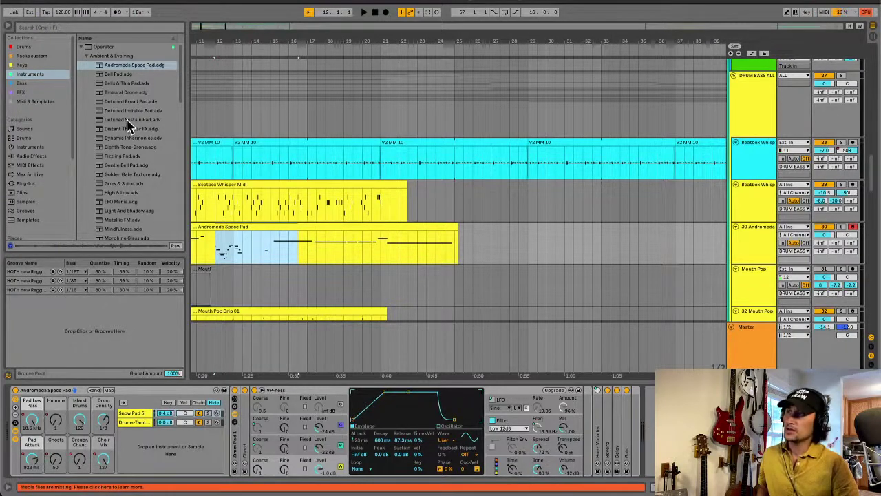
scroll(129, 126, "down", 2)
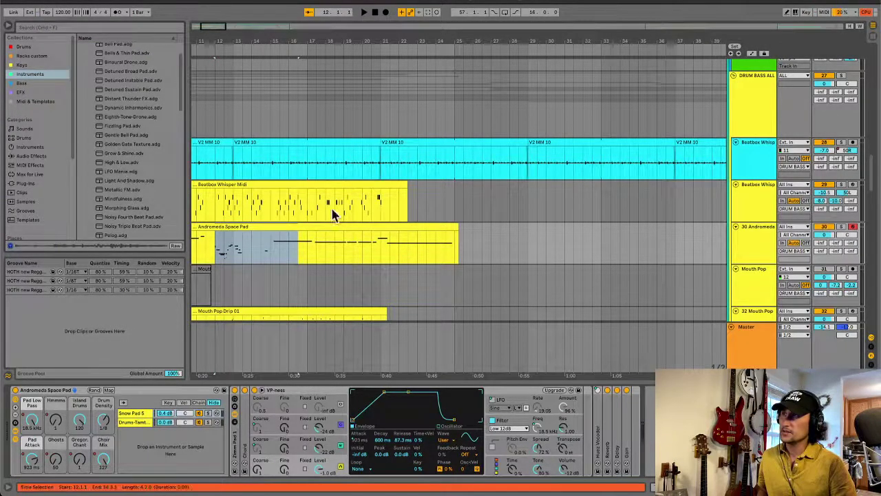
left_click(335, 254)
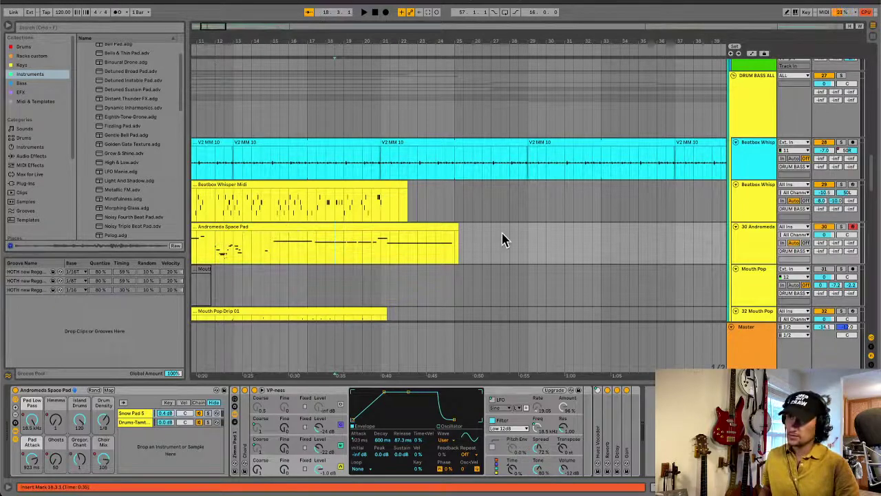
left_click(434, 228)
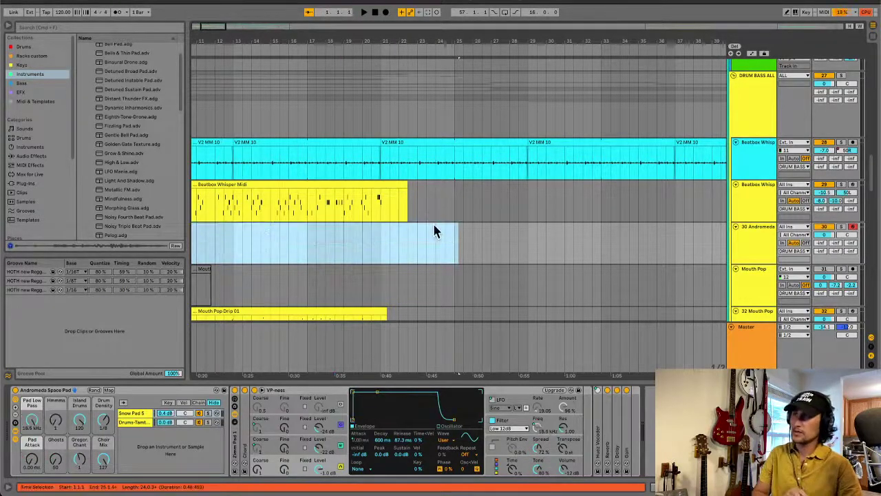
Step: Audition High & Low, LFO Mania, Noisy Triple Beat Pad and Solfeggio Mirror Gongs, and load X3RKABA on the Andromeda track
left_click(126, 164)
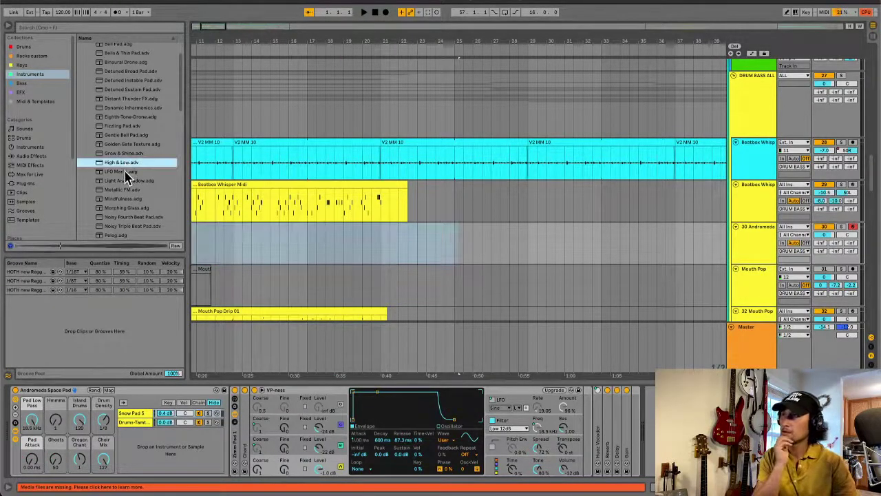
left_click(126, 172)
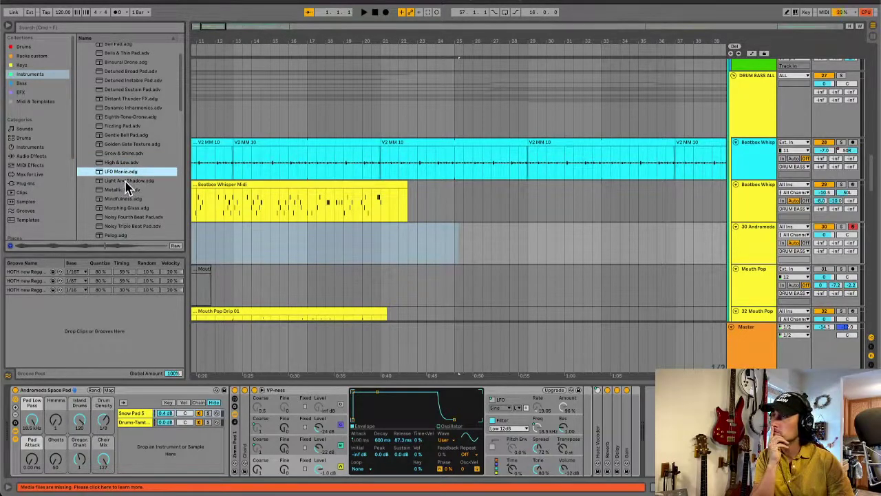
left_click(128, 227)
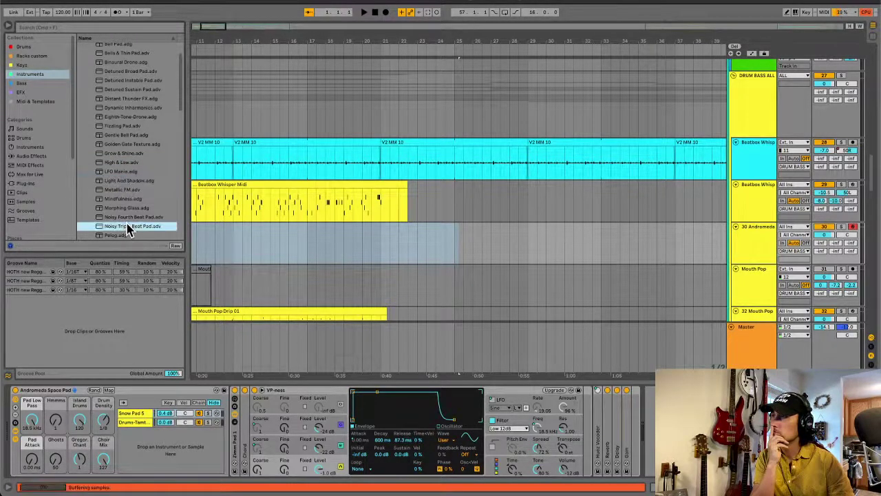
scroll(128, 228, "down", 2)
left_click(125, 210)
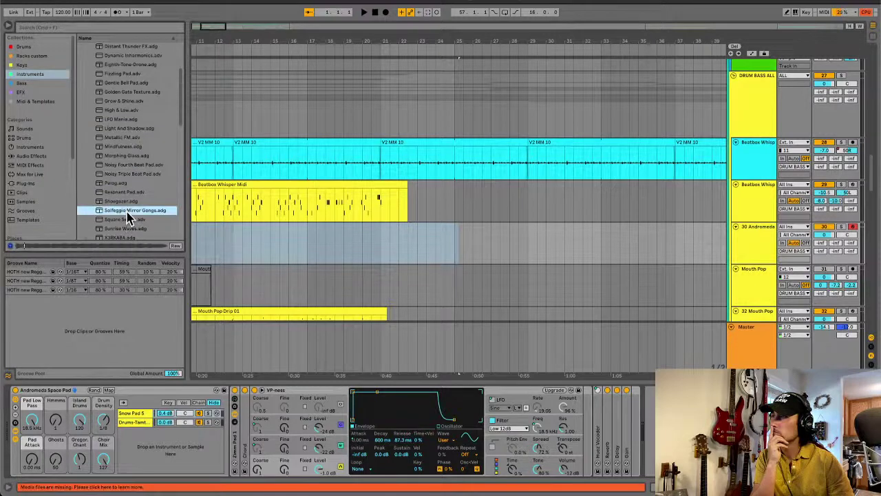
scroll(127, 216, "down", 1)
left_click(125, 220)
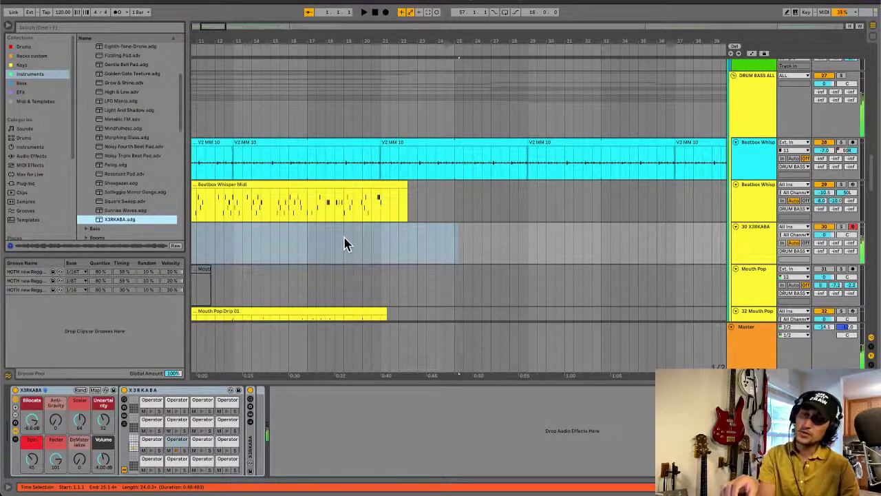
Step: Examine the X3RKABA rack's Operator pads and its unfolded effects chain
left_click(151, 460)
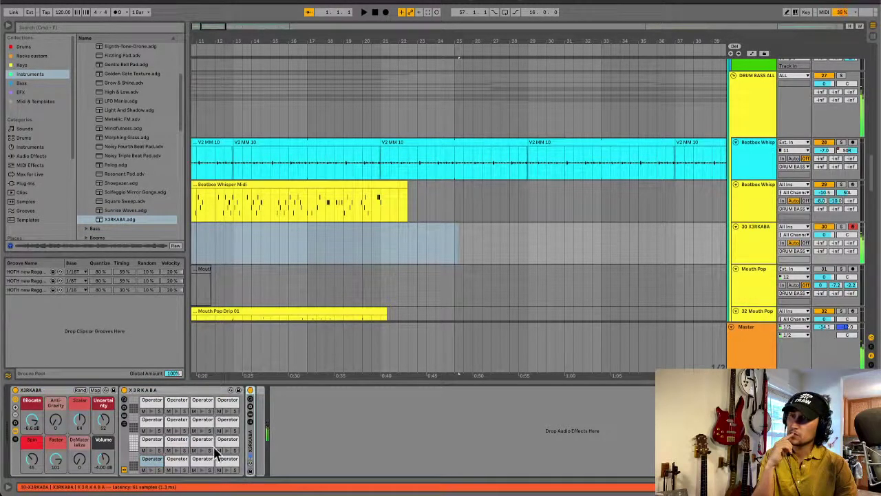
left_click(250, 414)
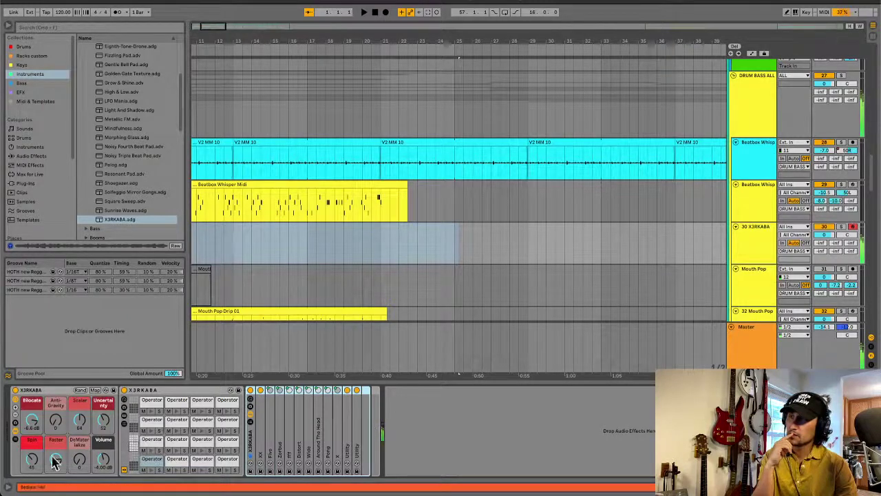
left_click(153, 444)
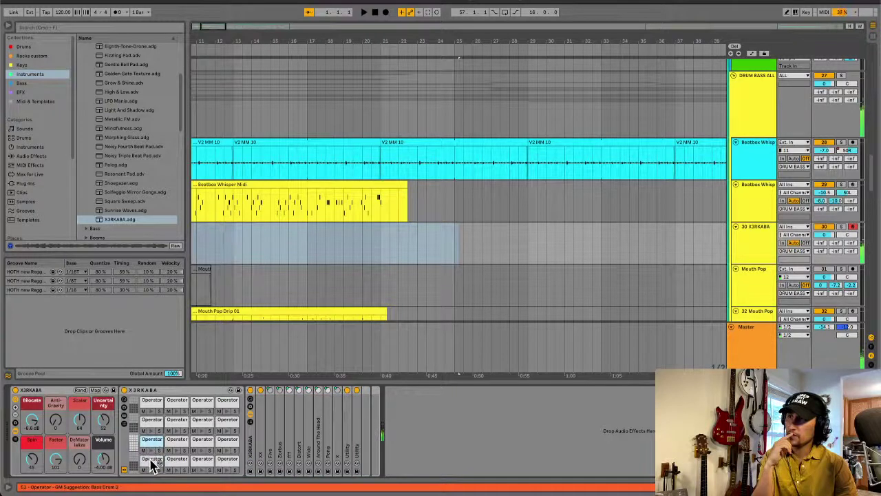
left_click(153, 464)
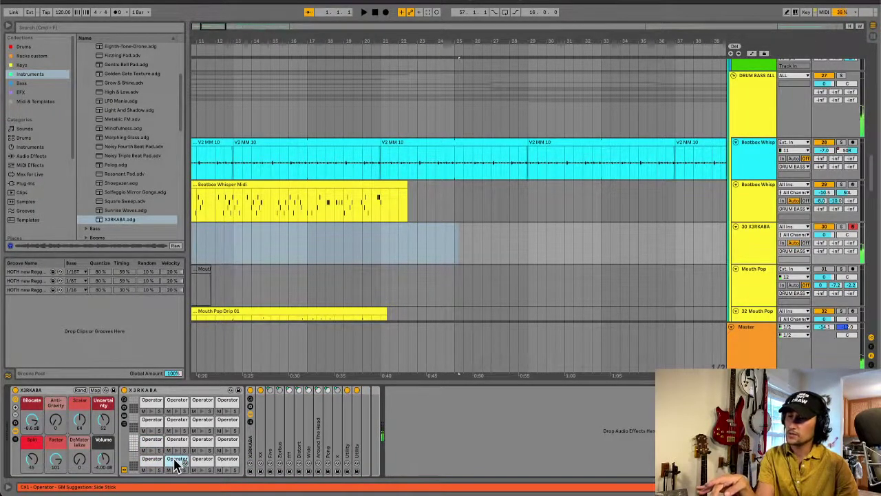
scroll(177, 463, "up", 1)
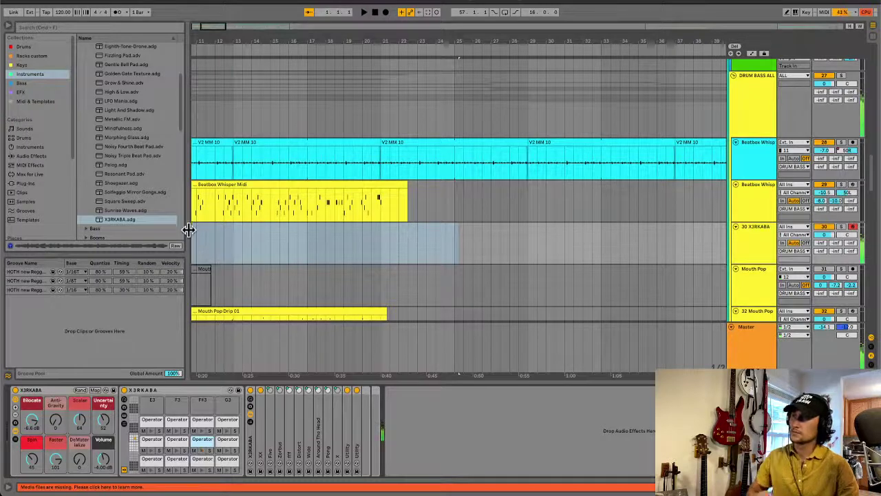
Step: Record an X3RKABA MIDI part over the arrangement from bar 1 to about bar 36
left_click_drag(214, 25, 205, 26)
left_click(195, 251)
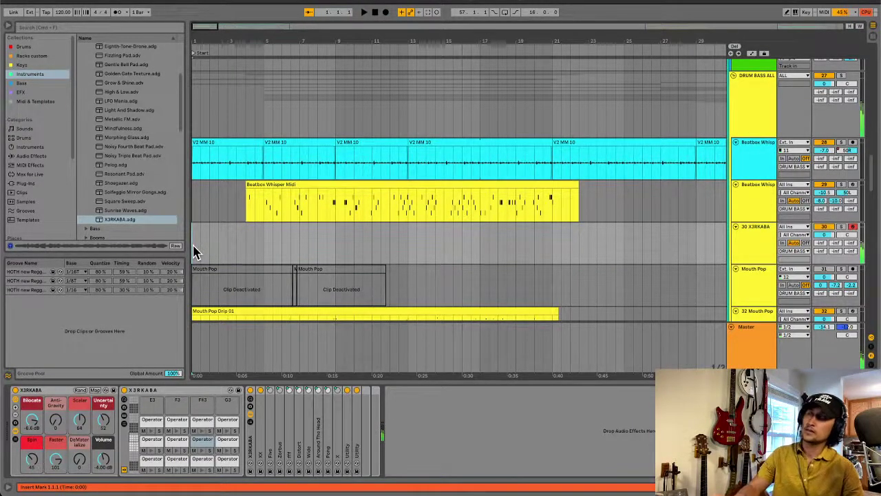
key("F9")
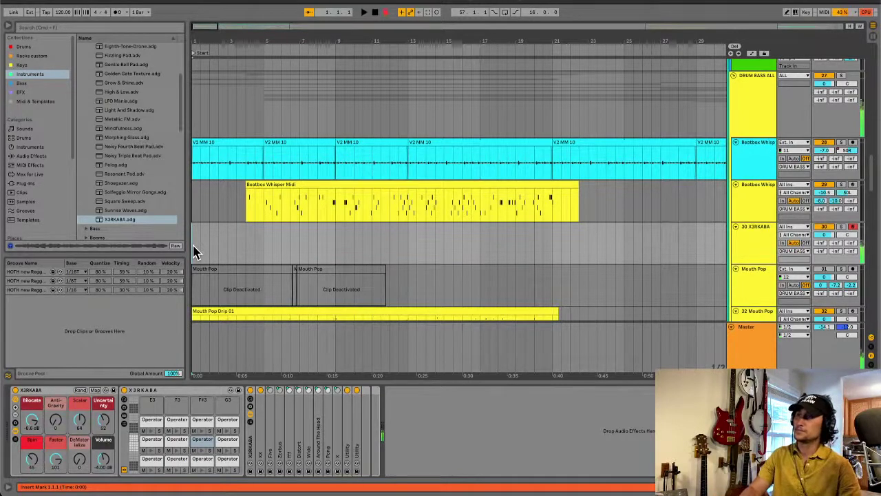
key("space")
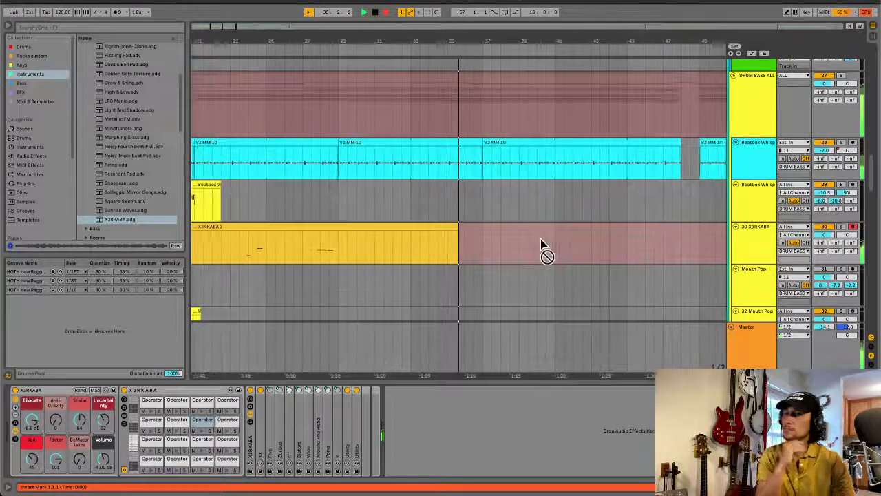
key("space")
left_click(365, 255)
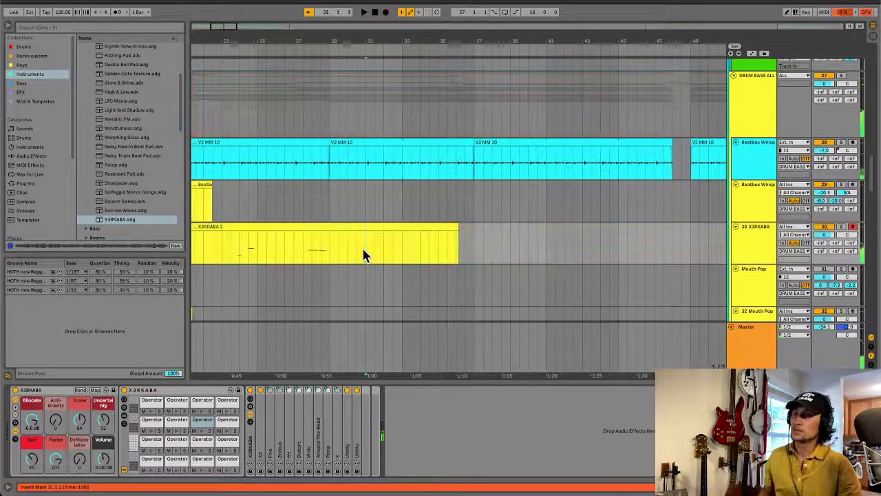
Step: Set the audio buffer size to 1024 samples in the preferences and close them
key("super+comma")
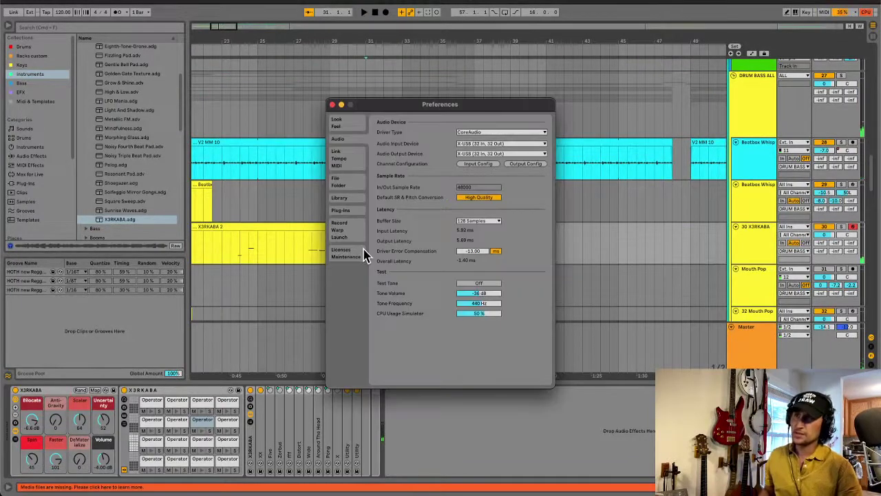
left_click(491, 221)
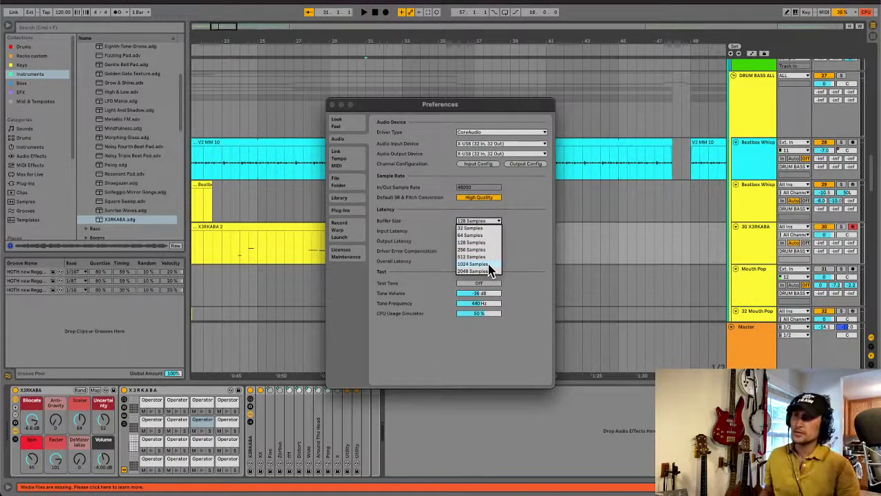
left_click(479, 264)
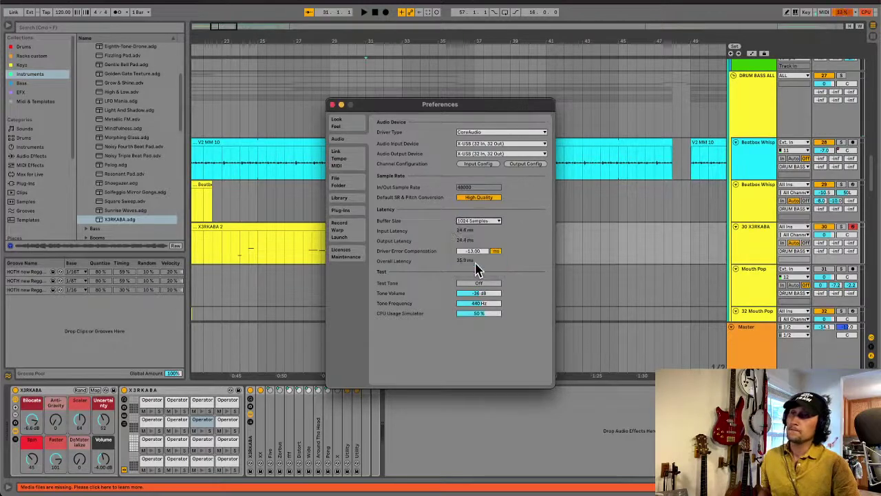
left_click(332, 104)
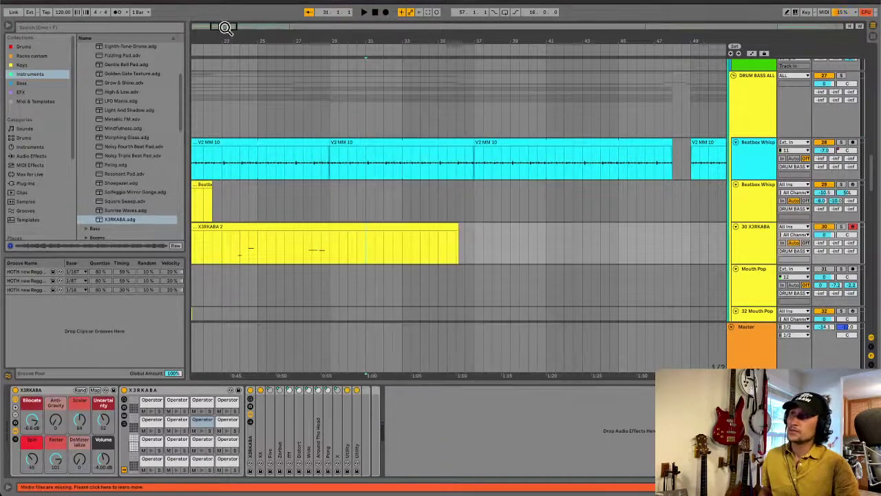
Step: Move the recorded X3RKABA clip to start at bar 39 and play the arrangement from about bar 41
left_click_drag(230, 26, 214, 25)
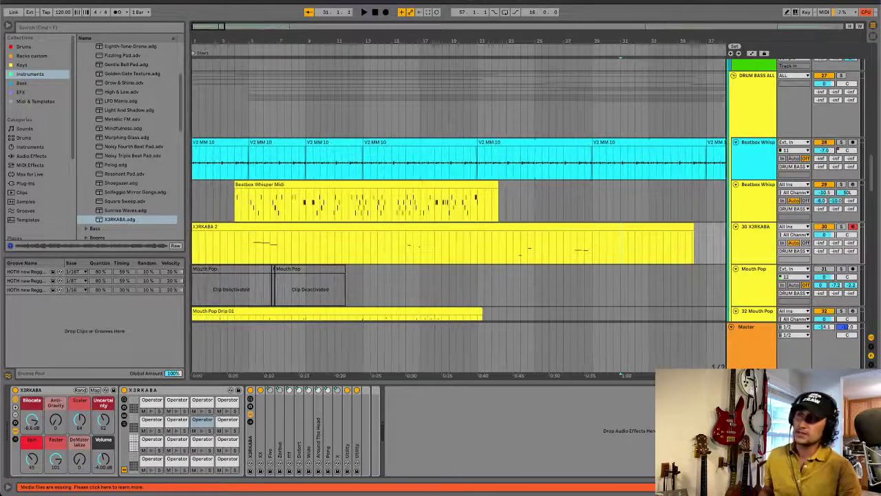
left_click(247, 259)
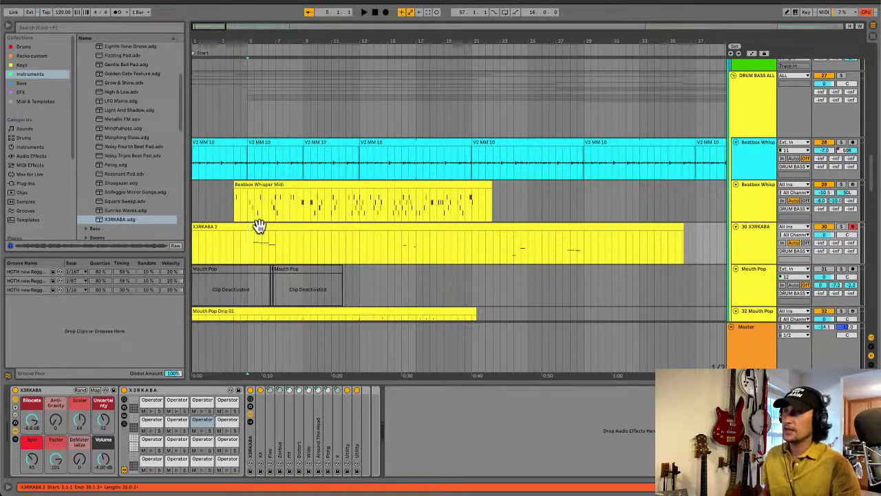
left_click(259, 226)
key("minus")
key("minus")
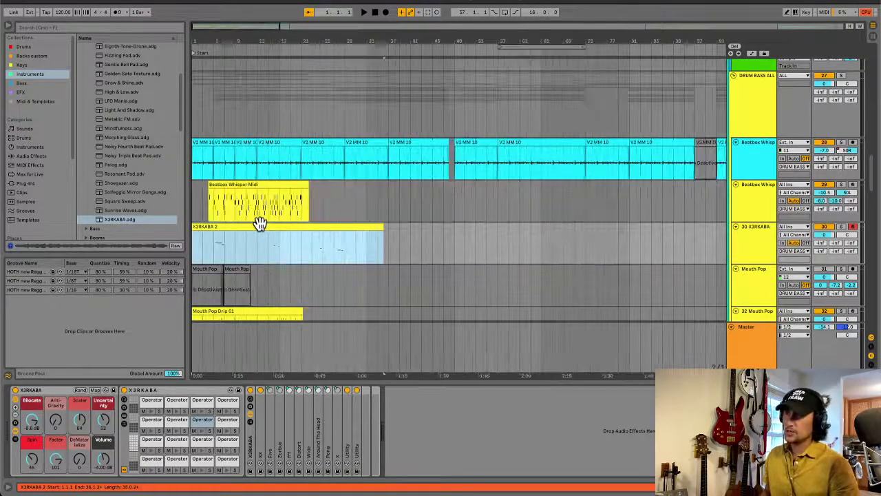
mouse_move(255, 226)
left_mouse_down()
mouse_move(418, 234)
mouse_move(331, 241)
left_mouse_up()
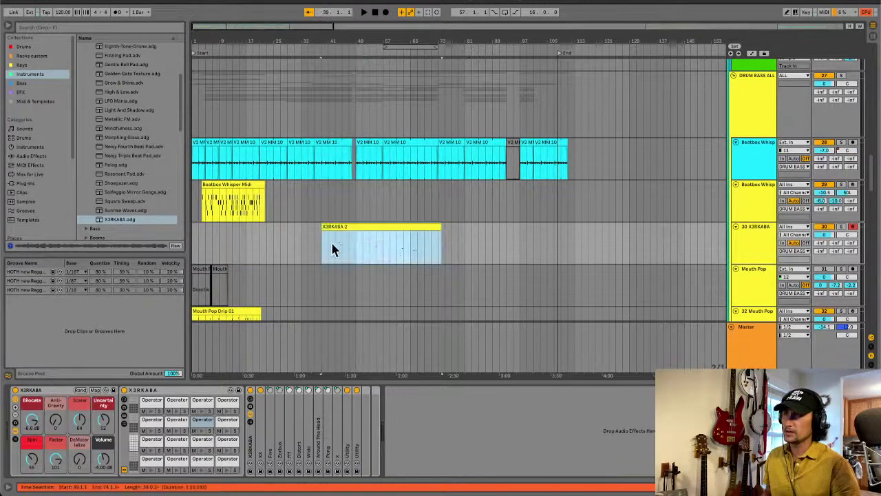
left_click(329, 246)
key("space")
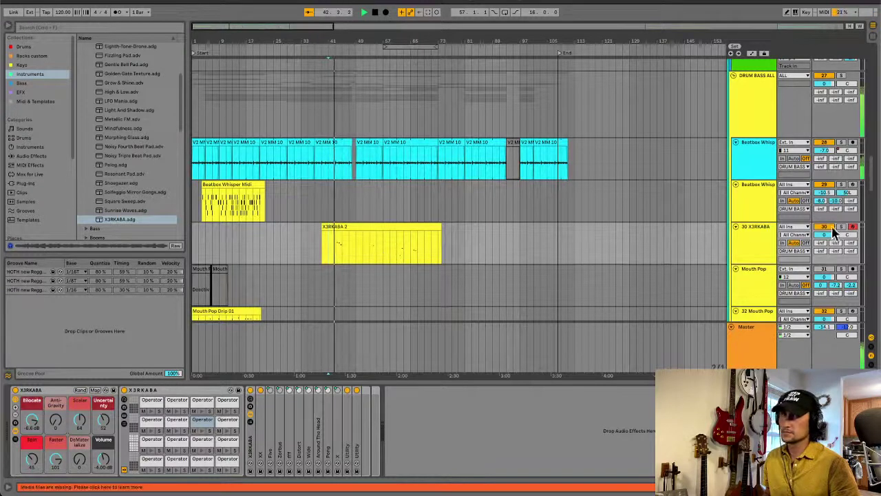
Step: Lower the X3RKABA track's volume to -7.5 dB during playback
mouse_move(832, 230)
left_mouse_down()
mouse_move(832, 242)
mouse_move(825, 237)
left_mouse_up()
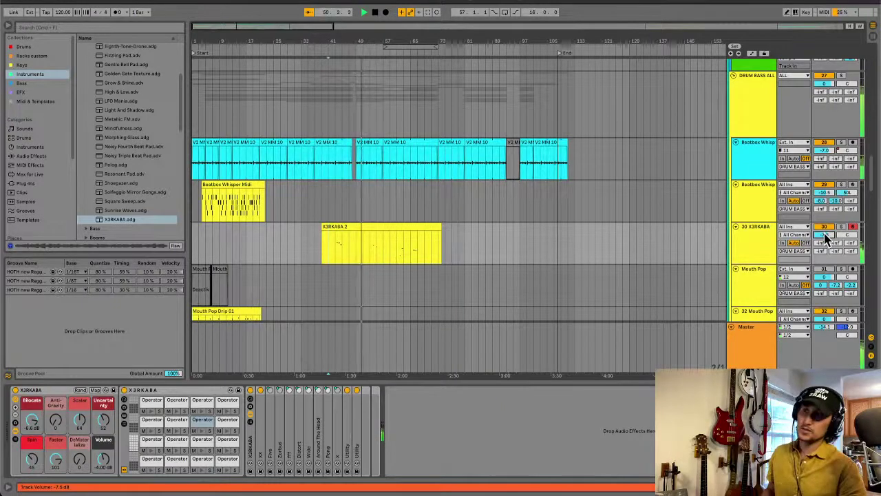
left_click(21, 93)
left_click(100, 129)
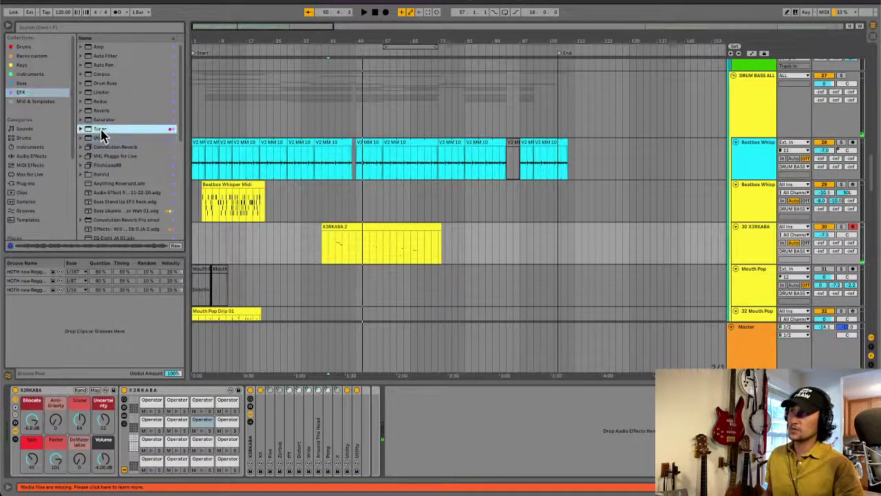
left_click_drag(366, 345, 411, 438)
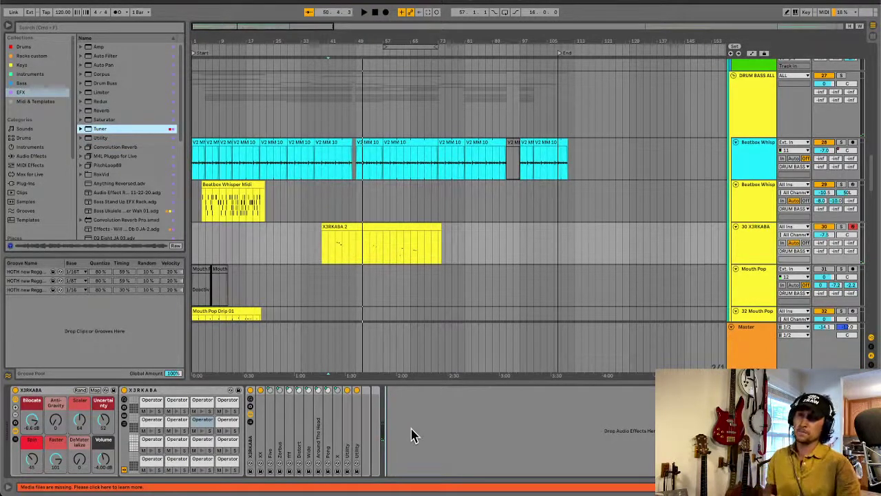
left_click_drag(410, 435, 411, 435)
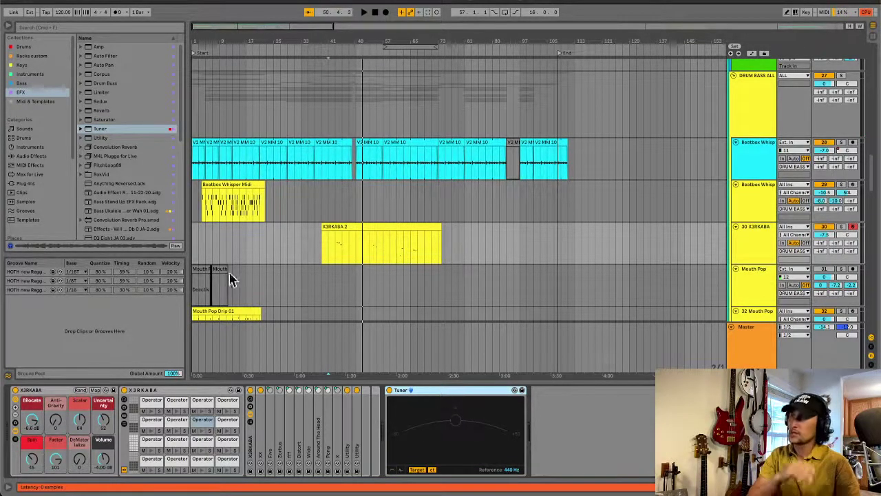
key("Delete")
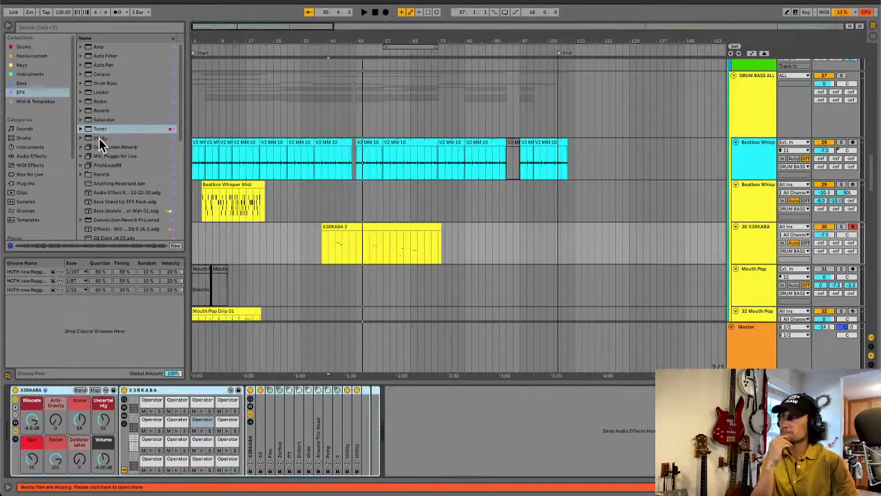
Step: Add a Utility effect after the X3RKABA rack and show its Gain automation in the arrangement
left_click(100, 138)
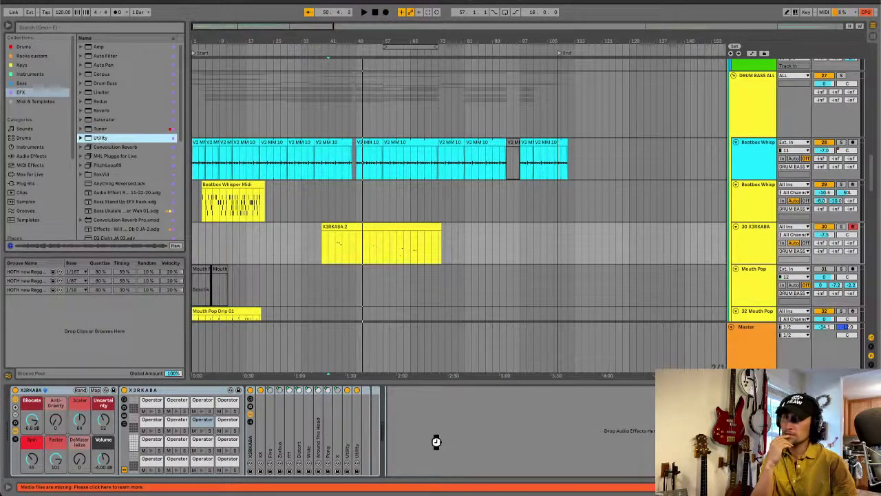
left_click_drag(440, 447, 440, 448)
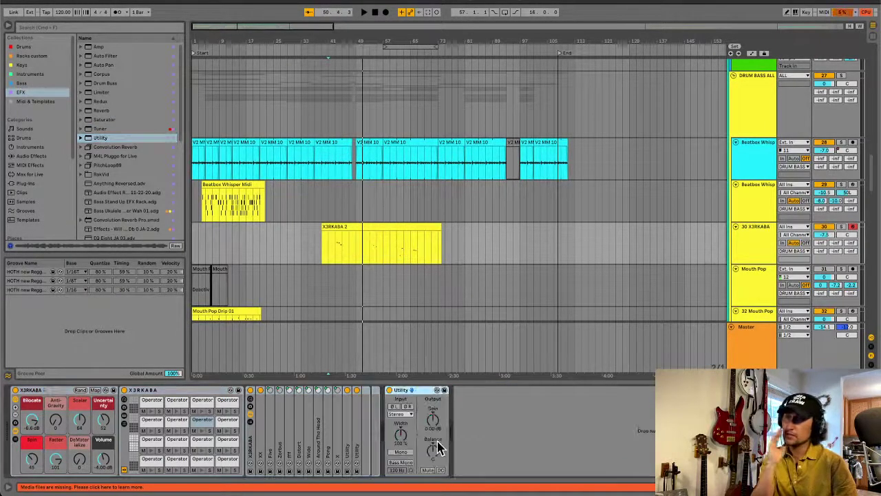
right_click(433, 421)
left_click(459, 426)
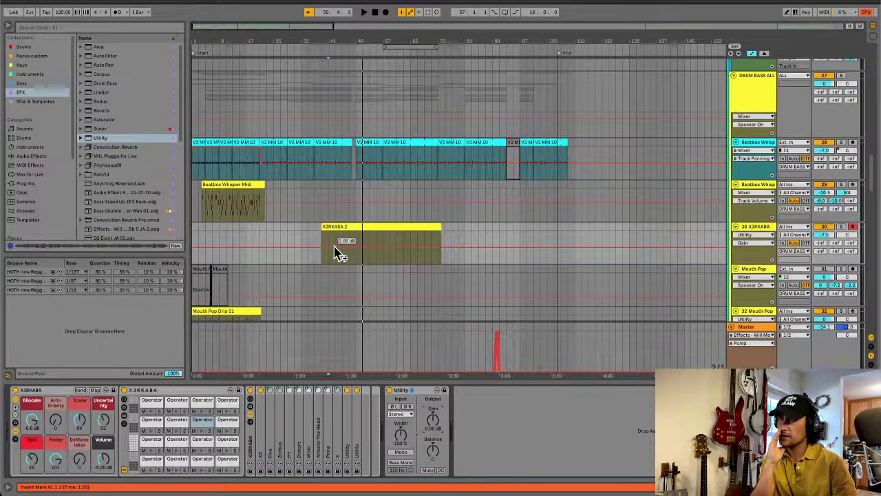
Step: Draw Utility gain automation that rises from about bar 42 to 24 dB near bar 48 and falls by about bar 50
left_click_drag(337, 252, 354, 242)
scroll(351, 248, "up", 2)
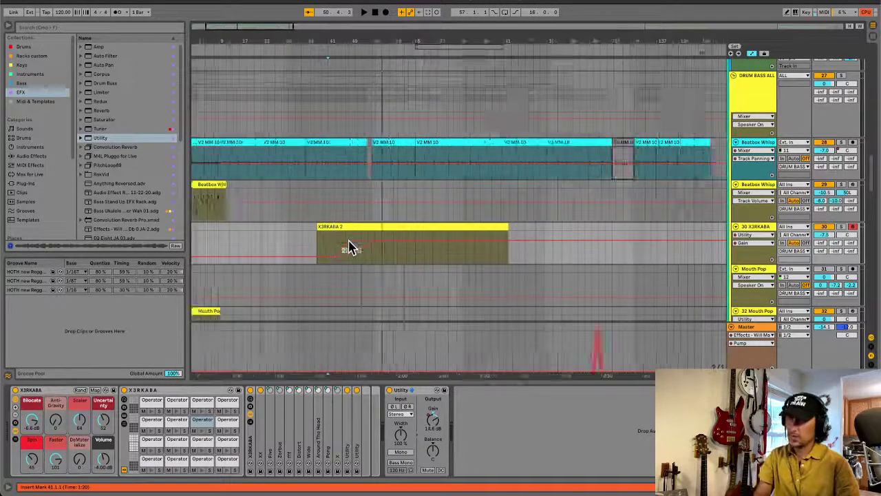
scroll(351, 248, "up", 1)
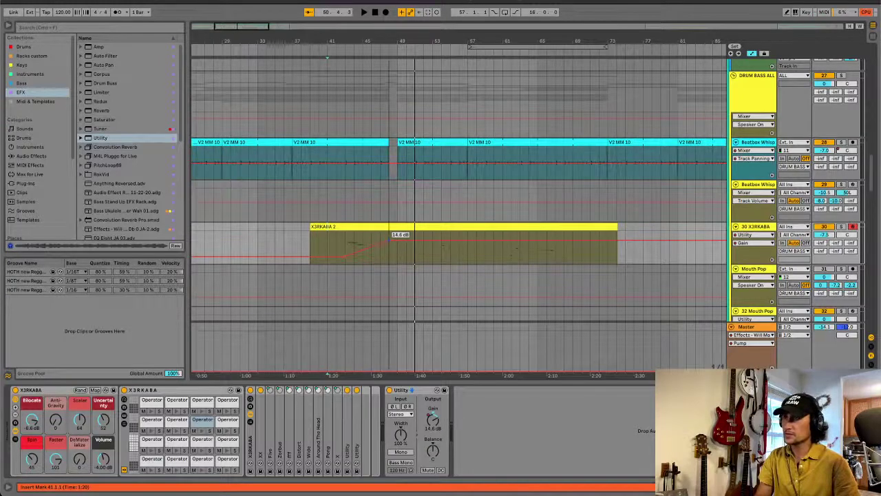
left_click_drag(398, 245, 399, 241)
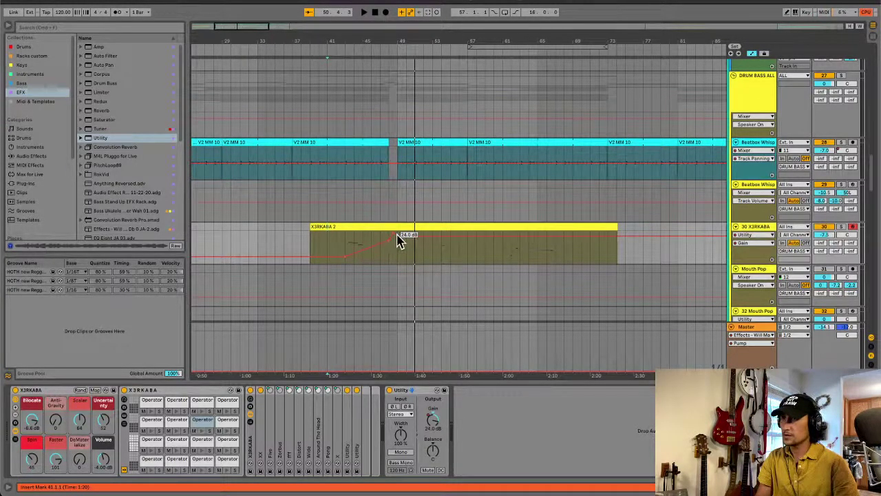
left_click_drag(400, 235, 415, 258)
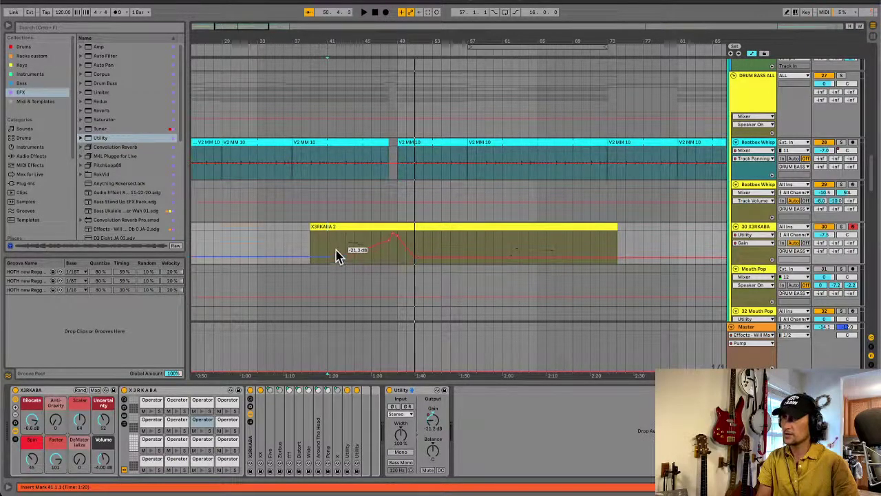
Step: Play from about bar 42 while lowering the gain curve's starting level and reducing its bar 48 peak to about 4.18 dB
key("space")
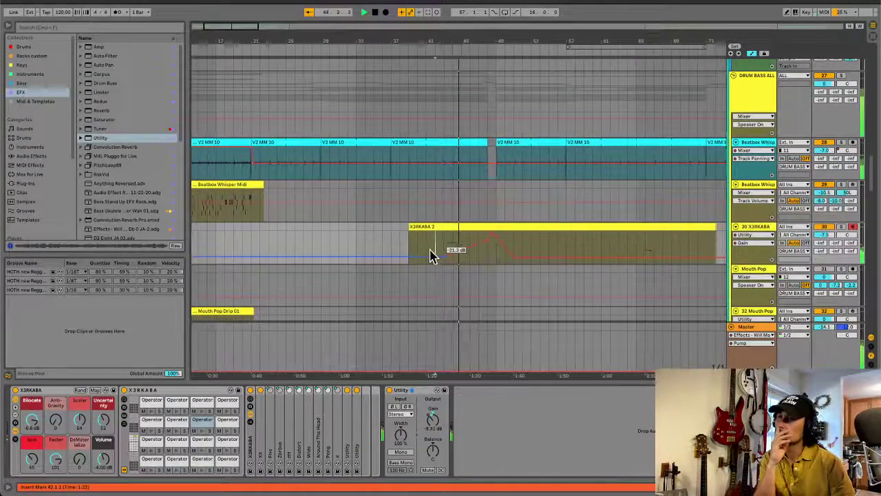
left_click_drag(436, 257, 436, 261)
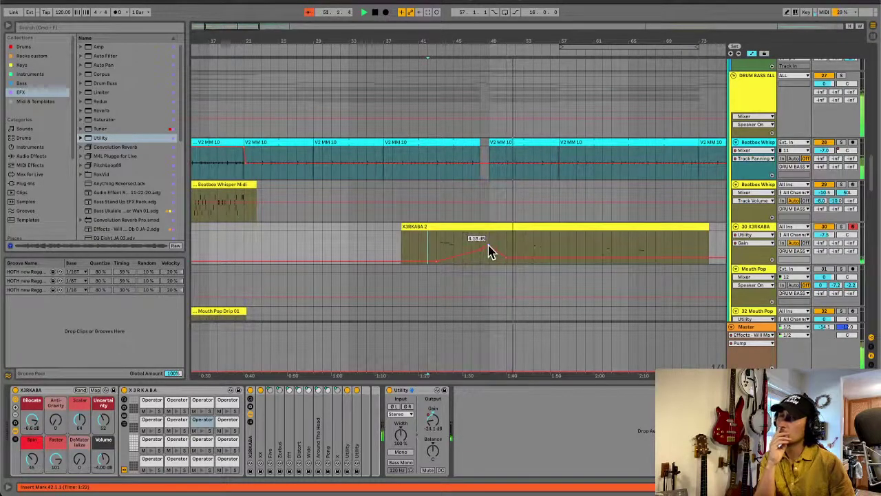
left_click(441, 254)
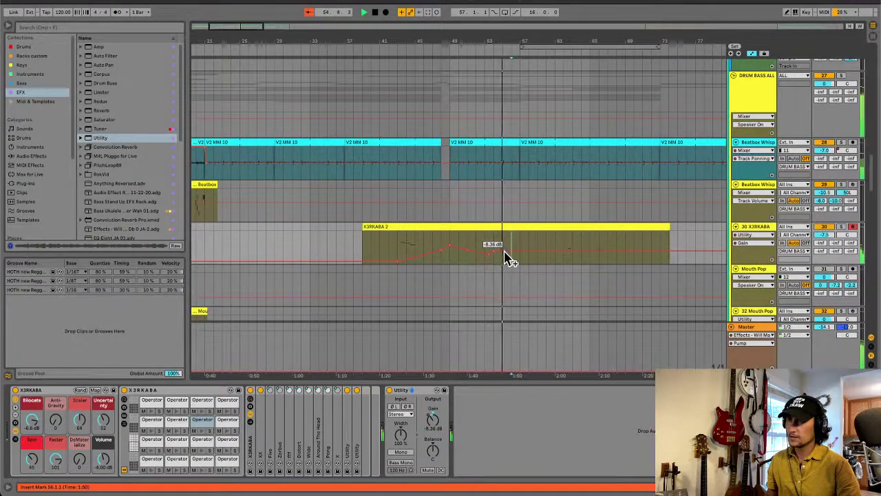
Step: Shape the gain automation to about 4.18 dB from bar 57, with a dip near bar 61 and a rise toward bar 69
mouse_move(520, 251)
left_mouse_down()
mouse_move(512, 244)
mouse_move(530, 253)
mouse_move(528, 245)
left_mouse_up()
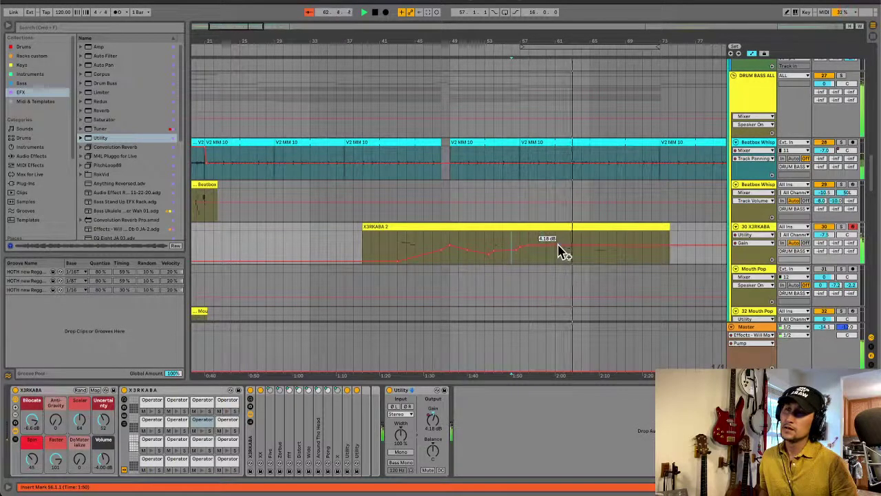
left_click_drag(558, 251, 555, 248)
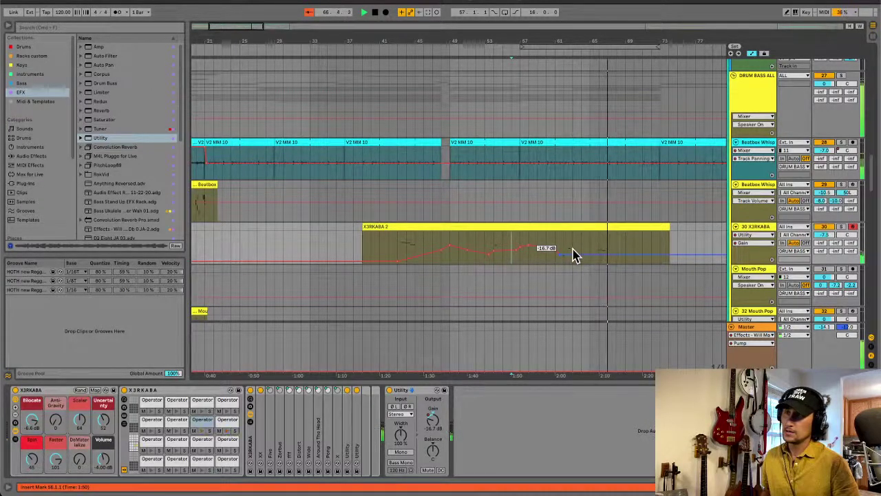
left_click_drag(583, 255, 625, 250)
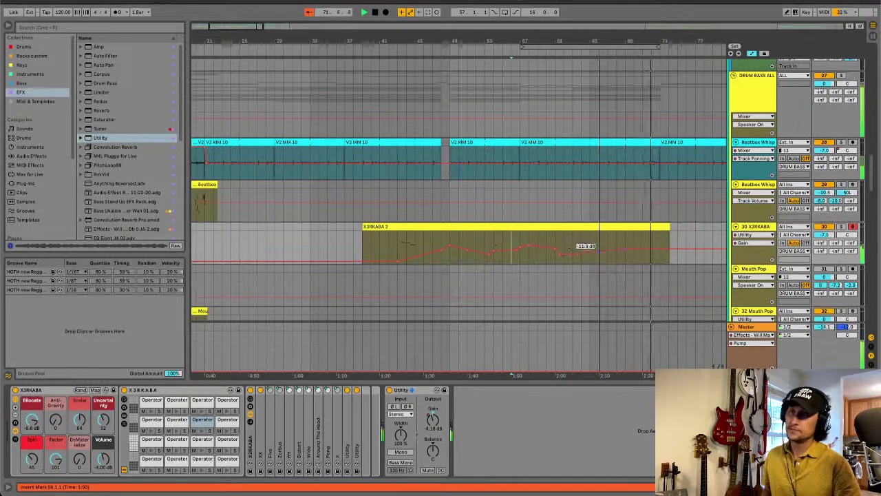
Step: Raise the gain automation gradually from about bar 72 up to bar 81, cut it to -inf dB there, and replay from bar 80
left_click_drag(651, 248, 651, 242)
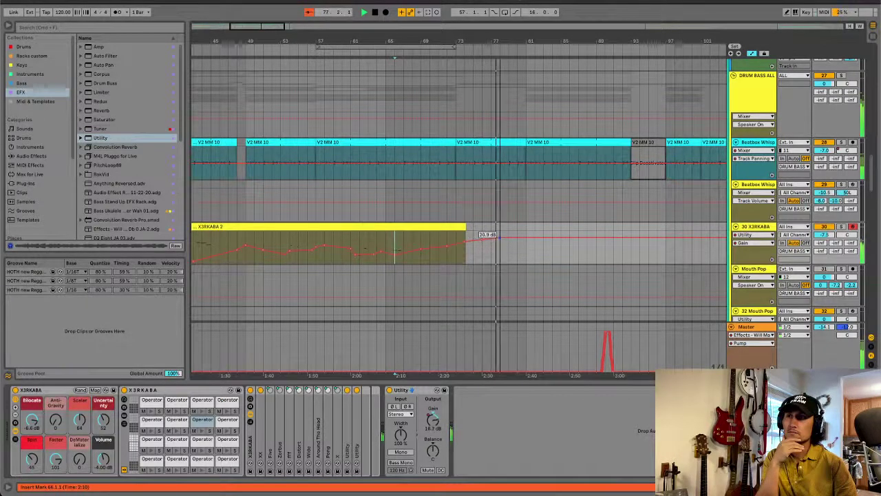
left_click_drag(520, 237, 527, 263)
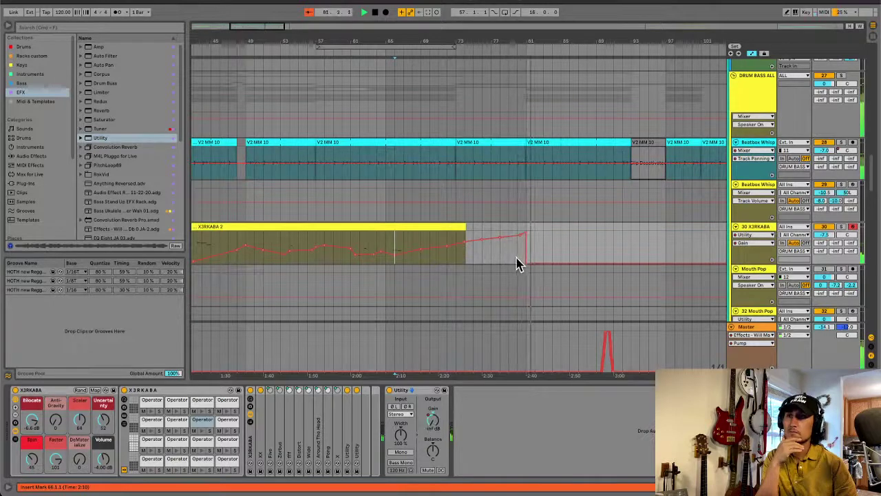
key("space")
key("space")
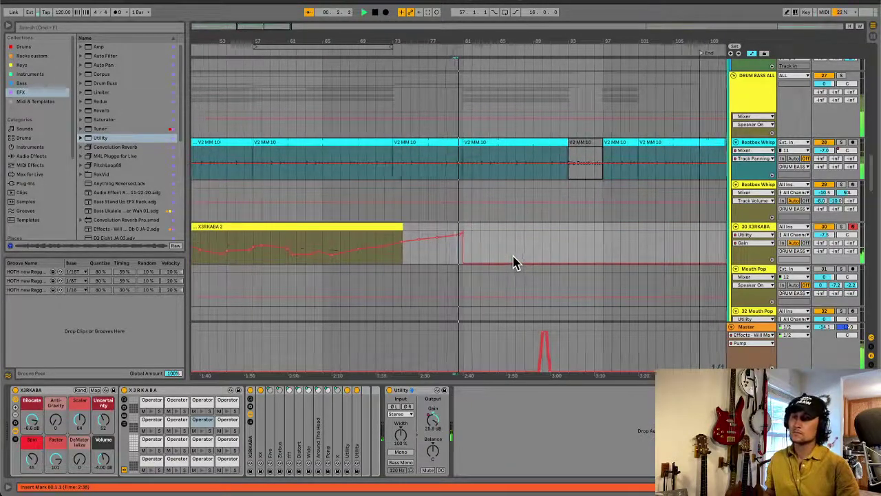
Step: Return to bar 73, stop playback, and ramp the gain automation after the bar 81 cut up to about 7.84 dB
left_click(390, 261)
key("space")
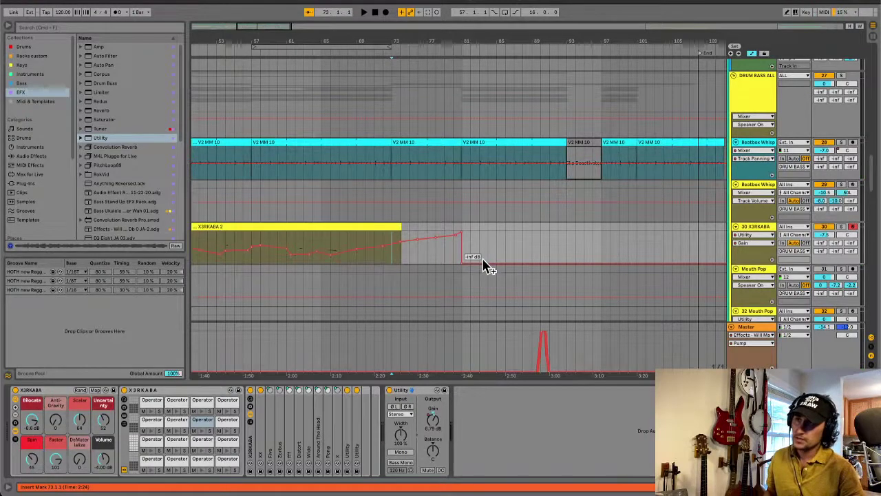
left_click_drag(484, 265, 484, 244)
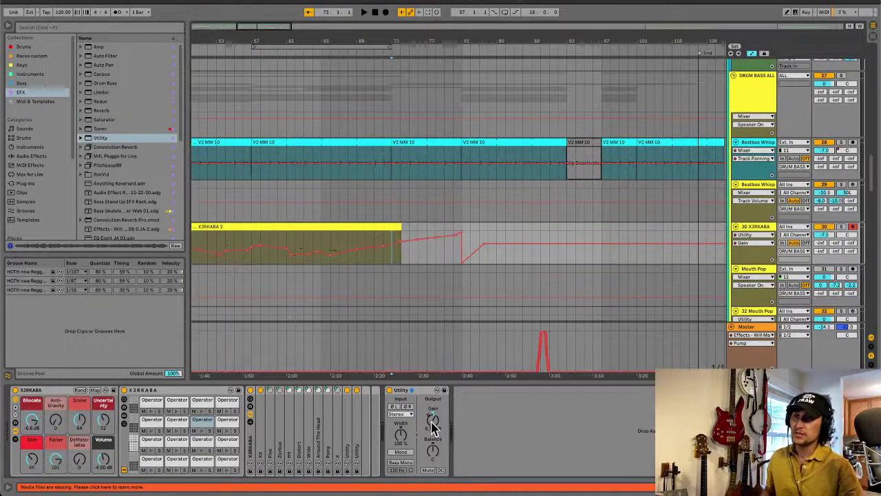
Step: Examine the X3RKABA gain curve in the context of the full arrangement
left_click(504, 256)
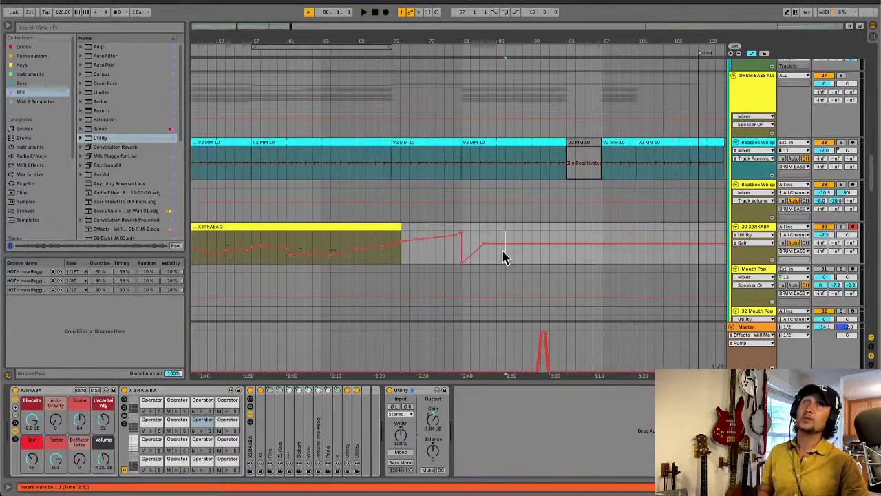
key("minus")
key("minus")
key("minus")
key("minus")
key("minus")
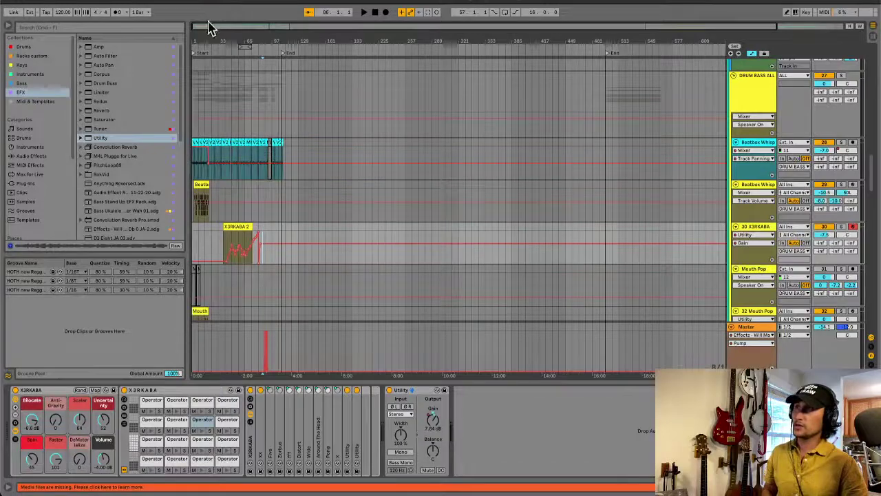
left_click_drag(206, 26, 268, 107)
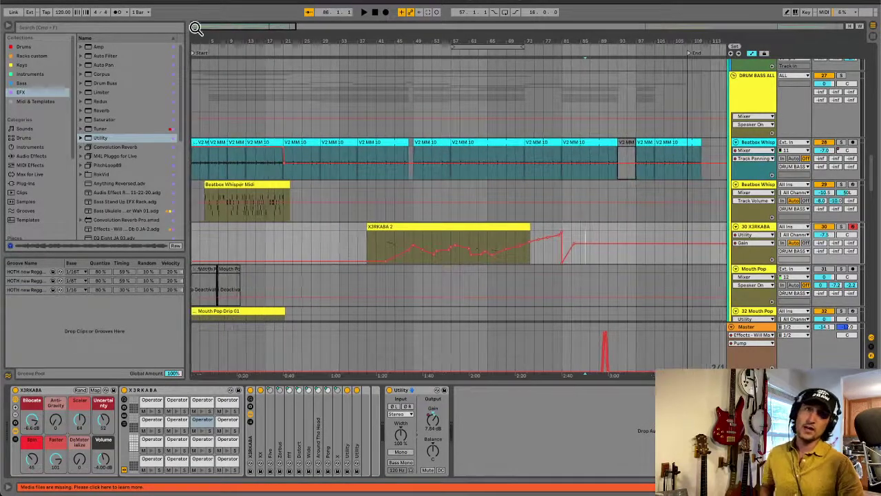